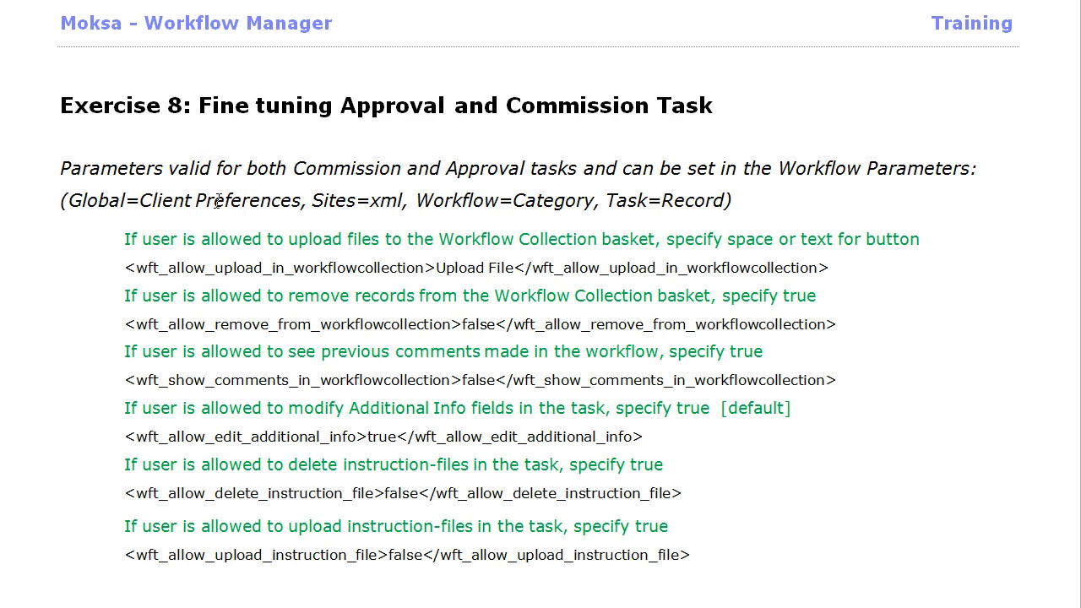
- Review the Exercise 8 list of workflow parameters valid for both Commission and Approval tasks
click(338, 202)
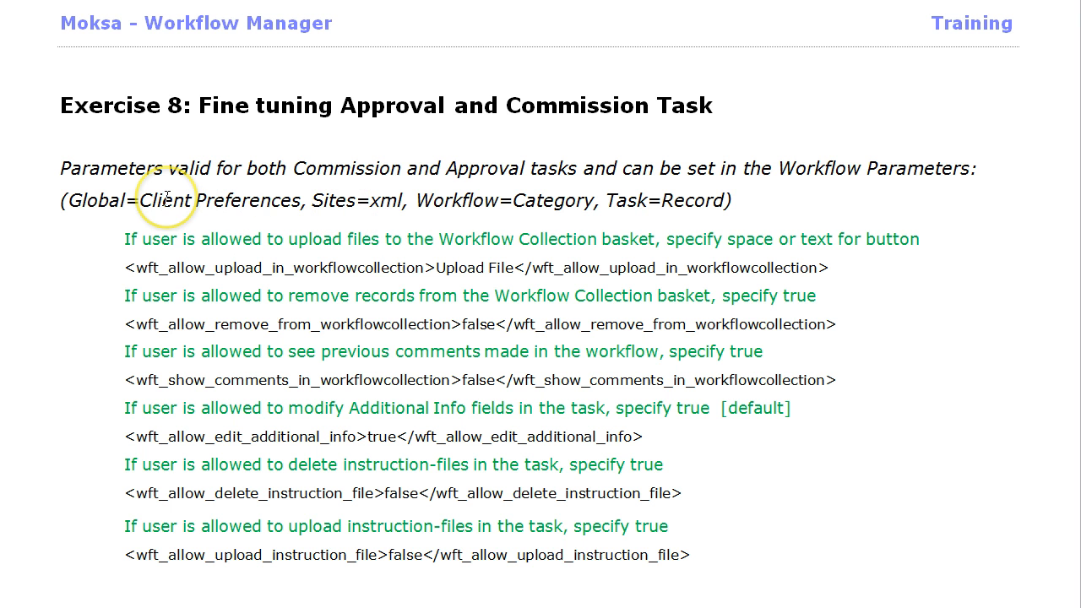
click(512, 199)
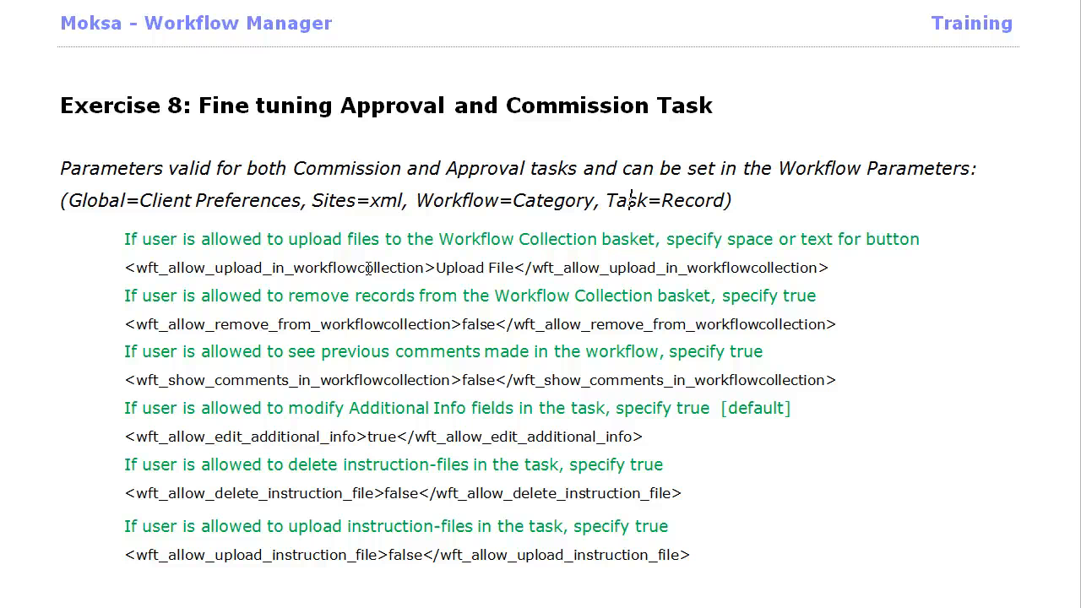
click(129, 268)
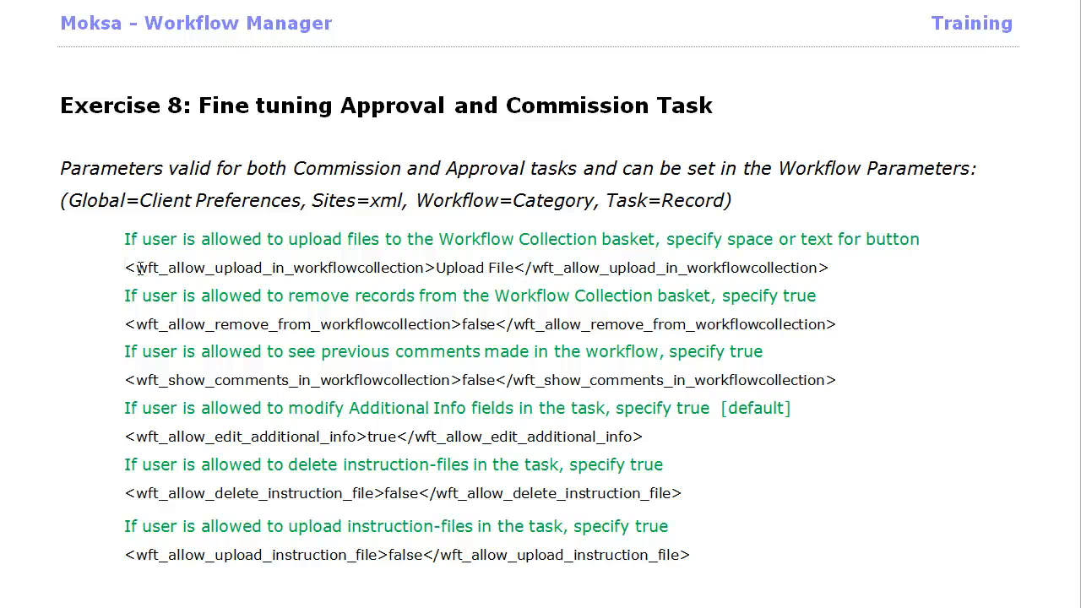
click(135, 324)
click(335, 410)
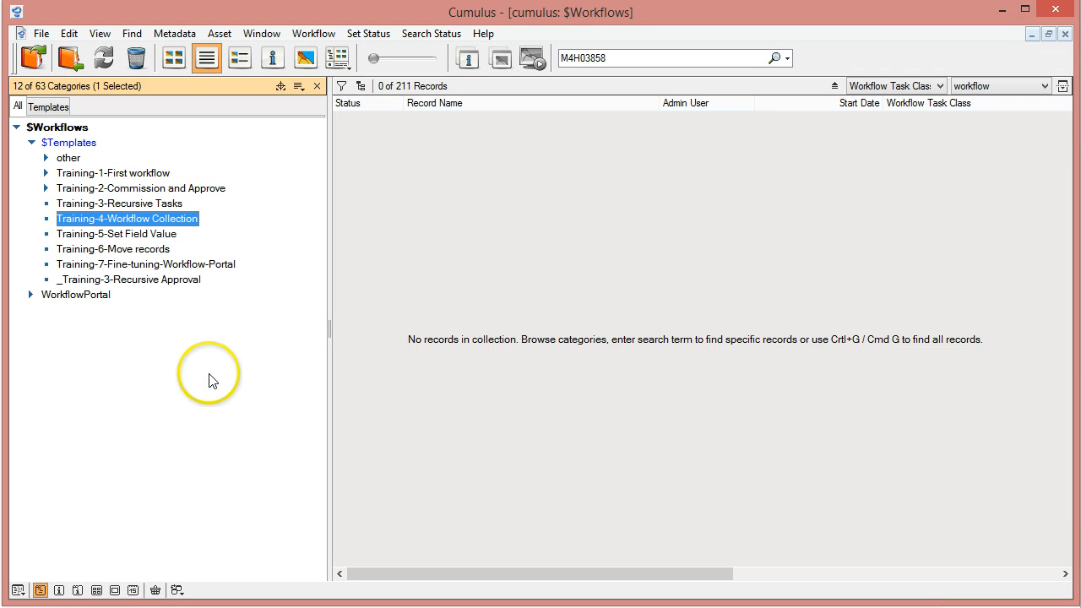
- Create a new category named Training-8-Fine-tuning-Task under $Templates
right_click(82, 147)
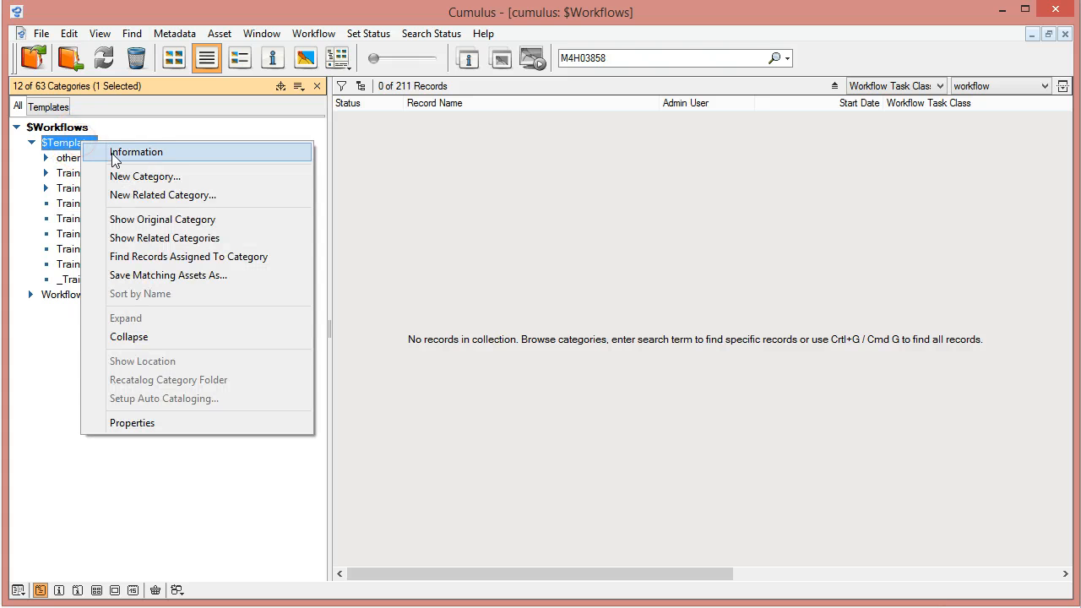
click(148, 176)
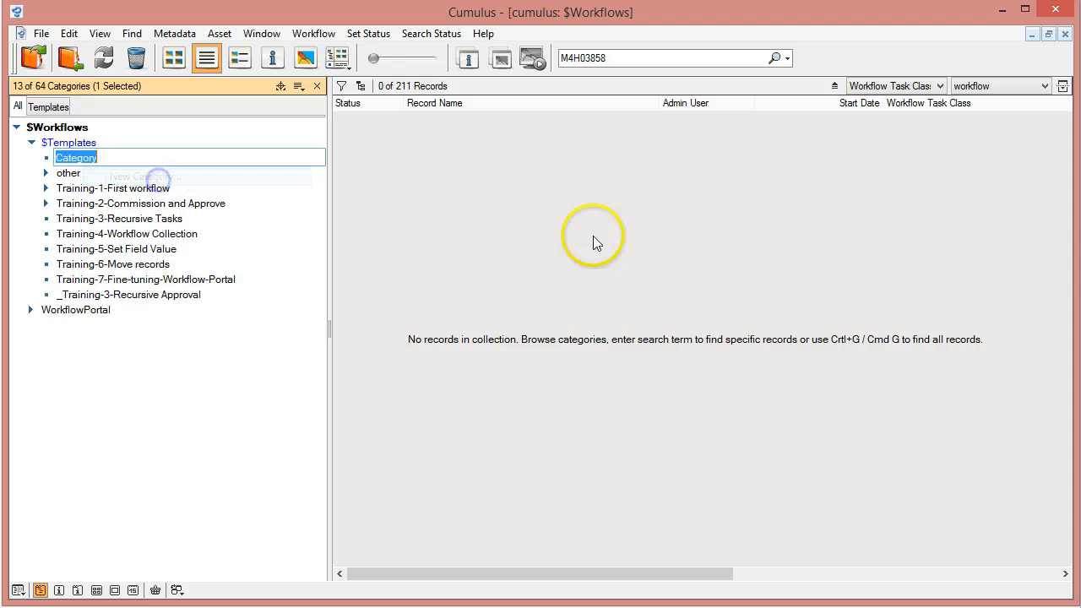
text(Tra)
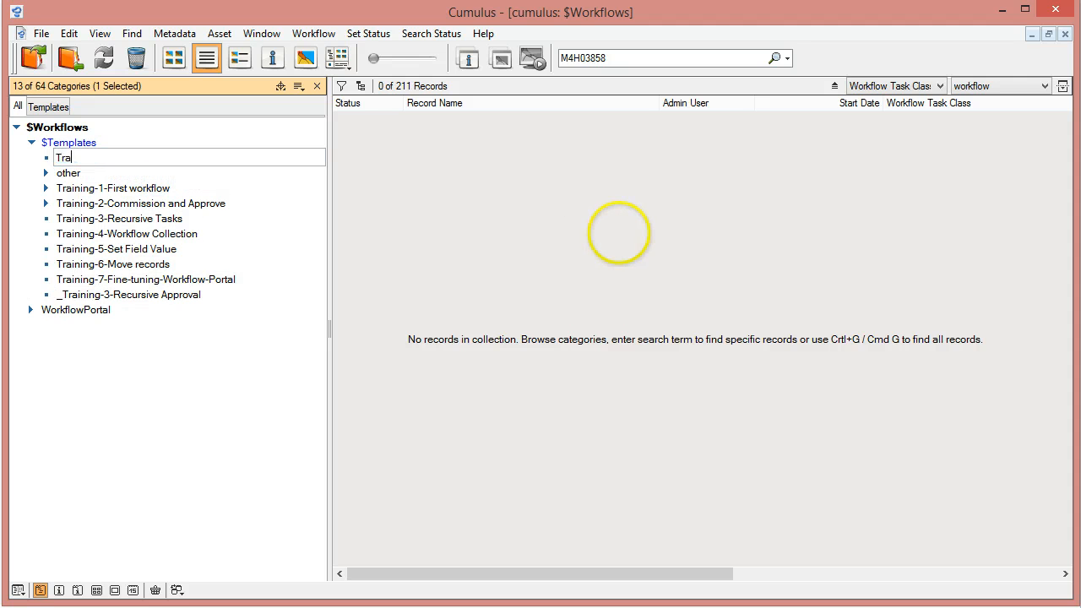
text(ining-8-)
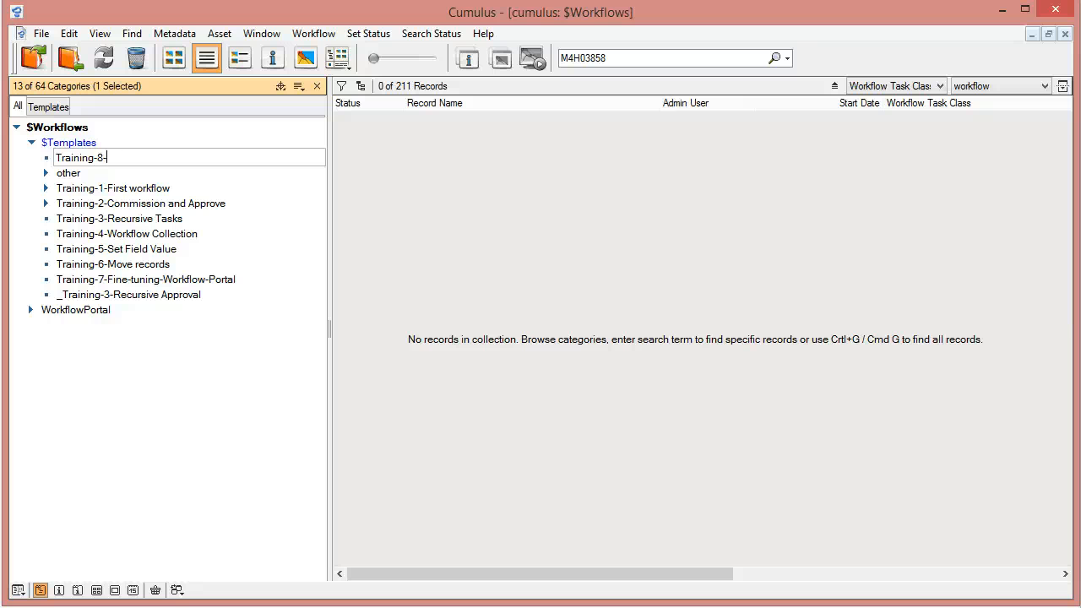
text(Fine-tuning-Task)
key(Return)
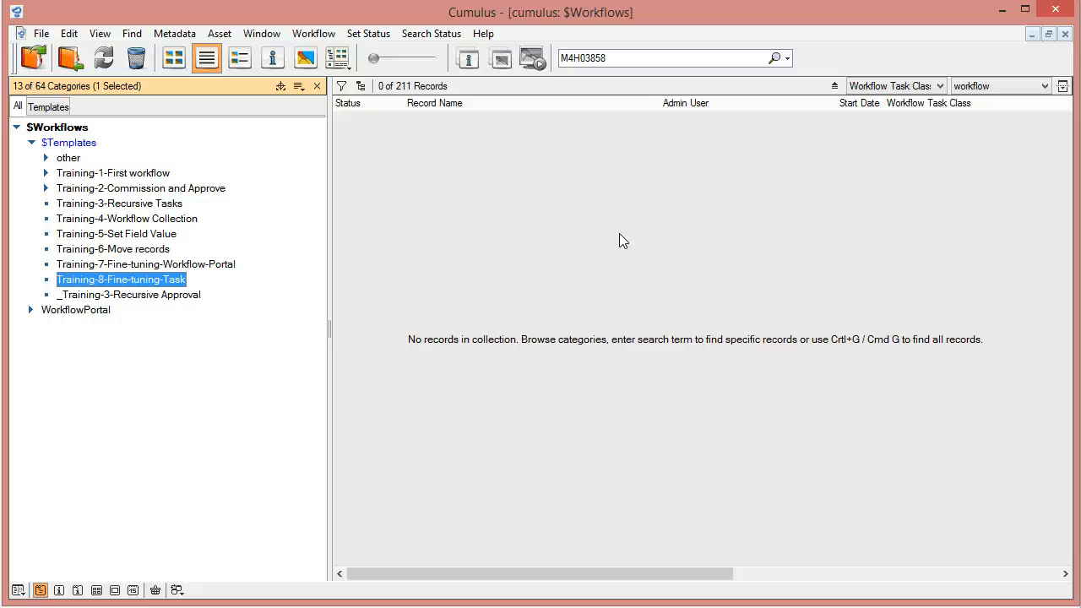
- Open the workflow graph of the Training-8-Fine-tuning-Task category and move its import dialog or window clear for working
click(139, 283)
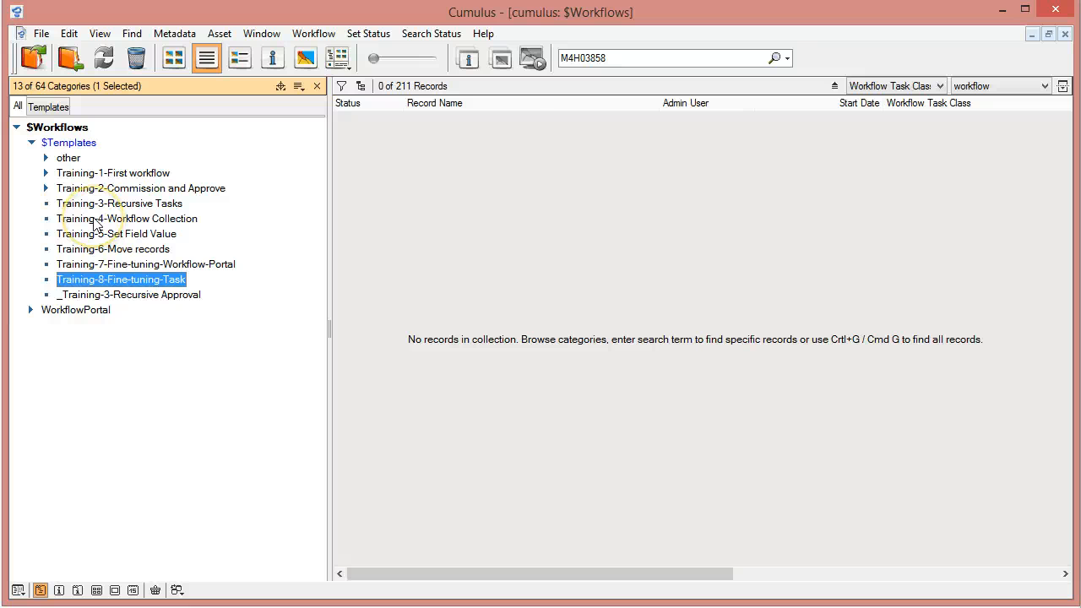
click(314, 34)
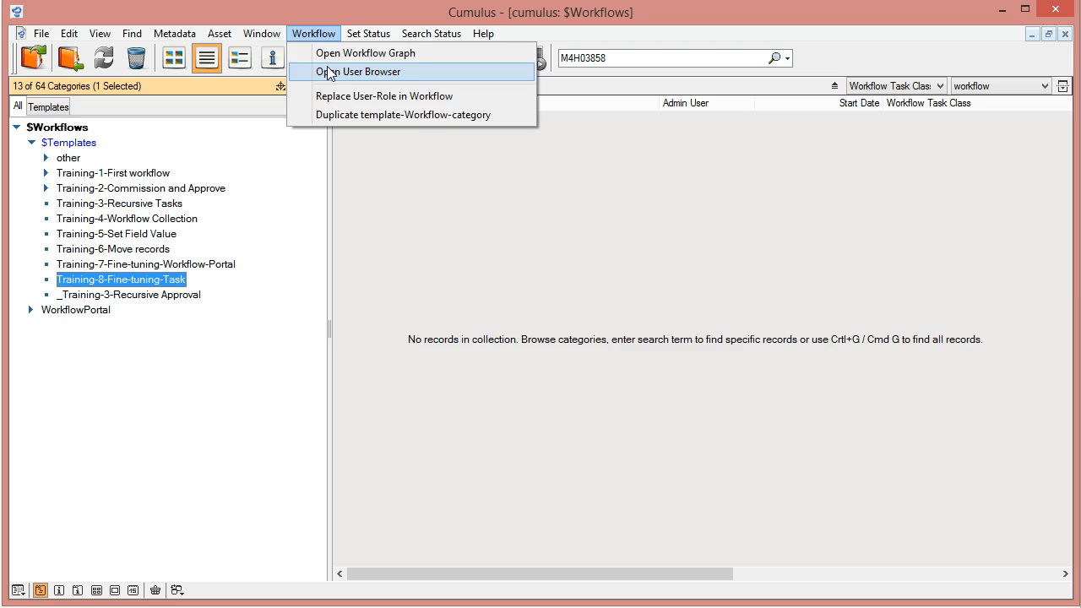
click(332, 54)
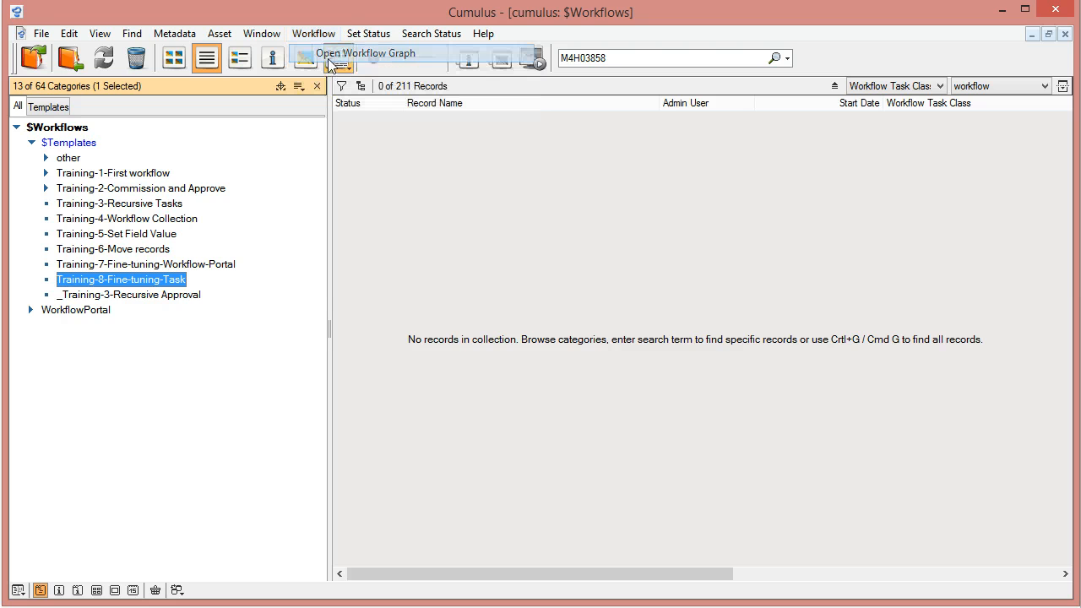
drag(390, 226, 509, 325)
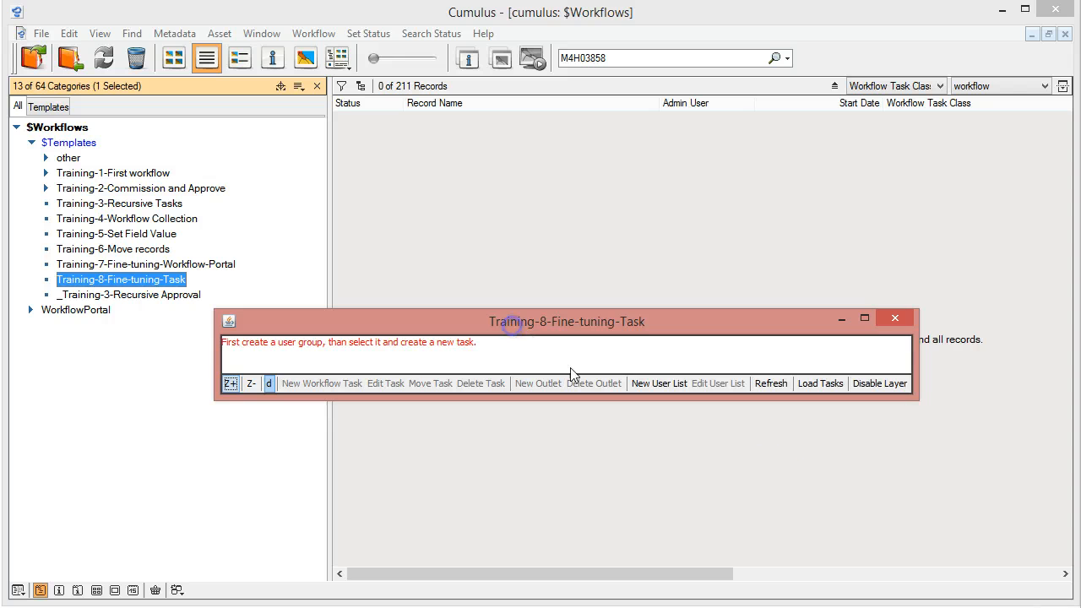
- Load the tasks from the Training-4-Workflow Collection template into the Training-8-Fine-tuning-Task workflow graph
click(820, 384)
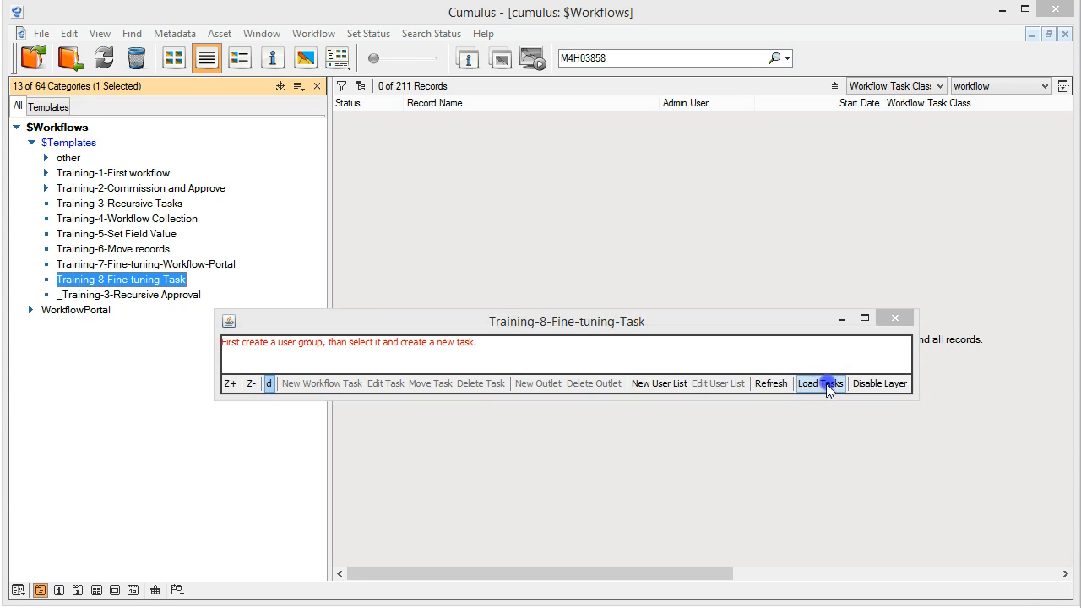
click(632, 266)
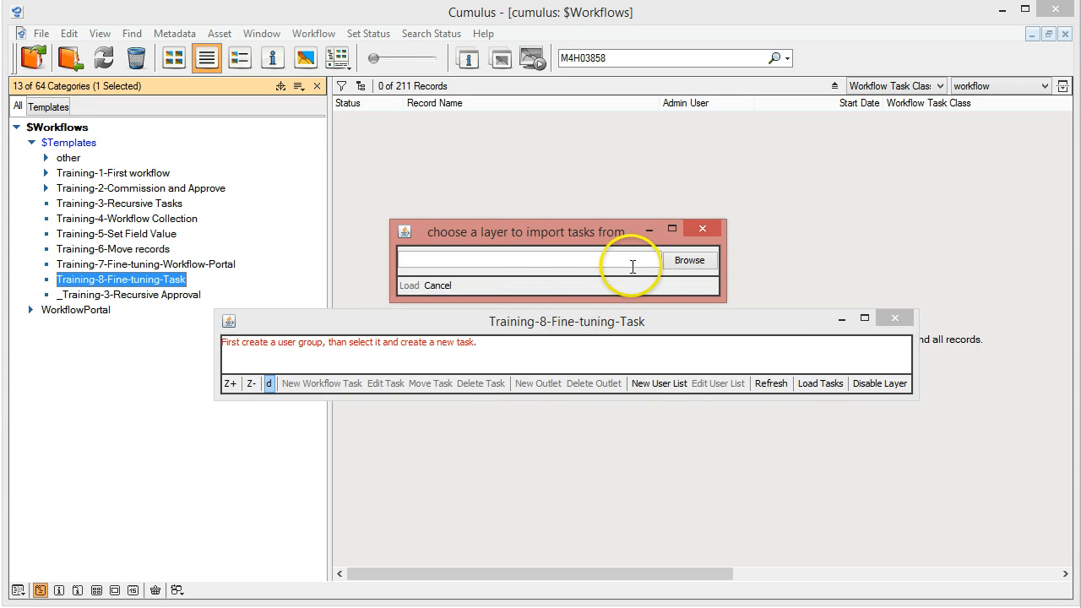
click(694, 264)
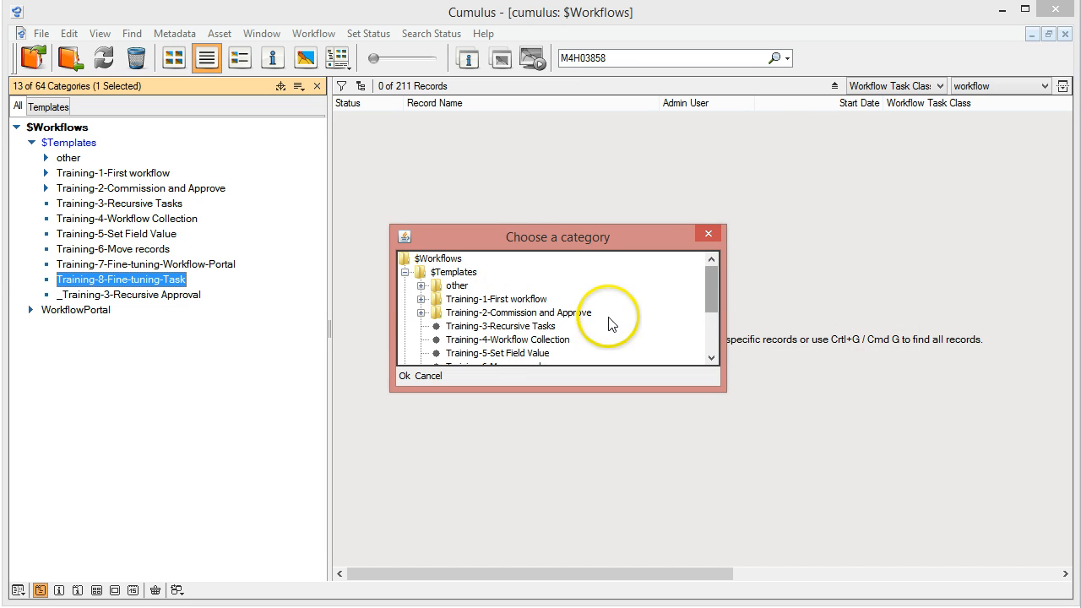
click(478, 340)
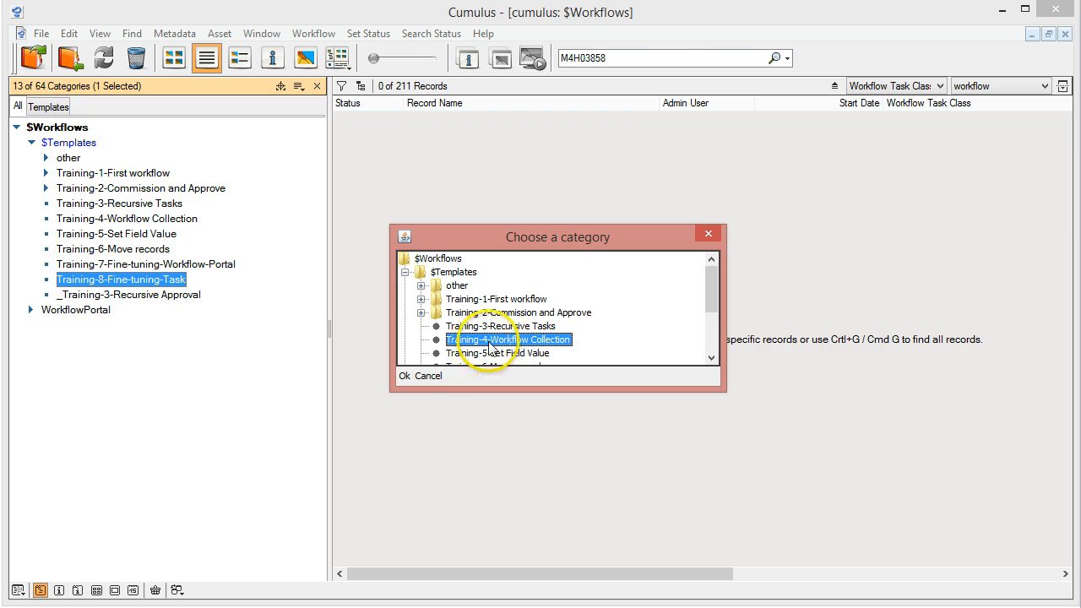
click(403, 380)
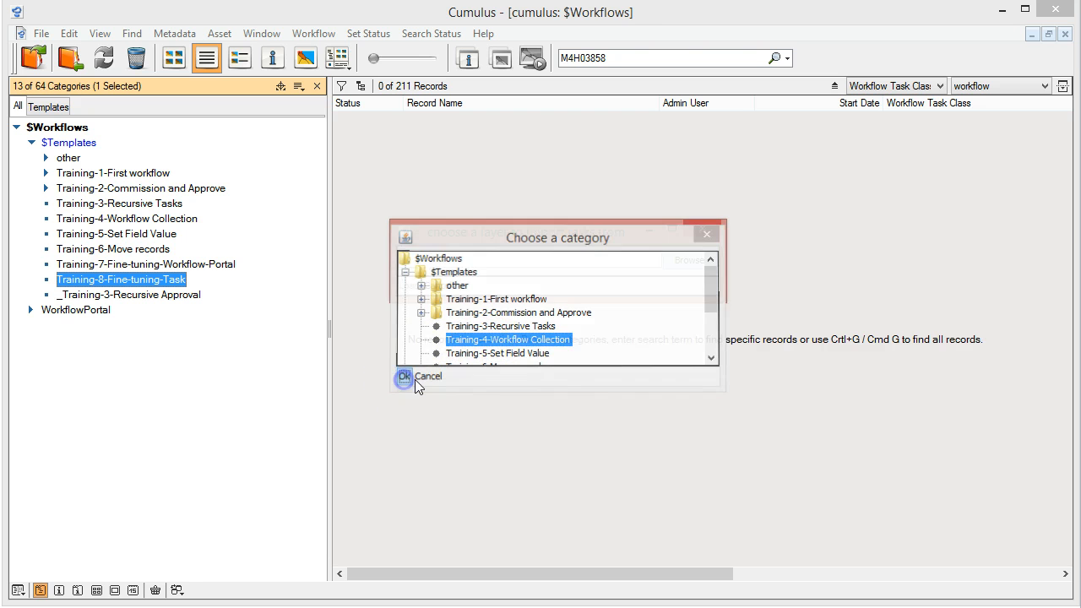
click(410, 287)
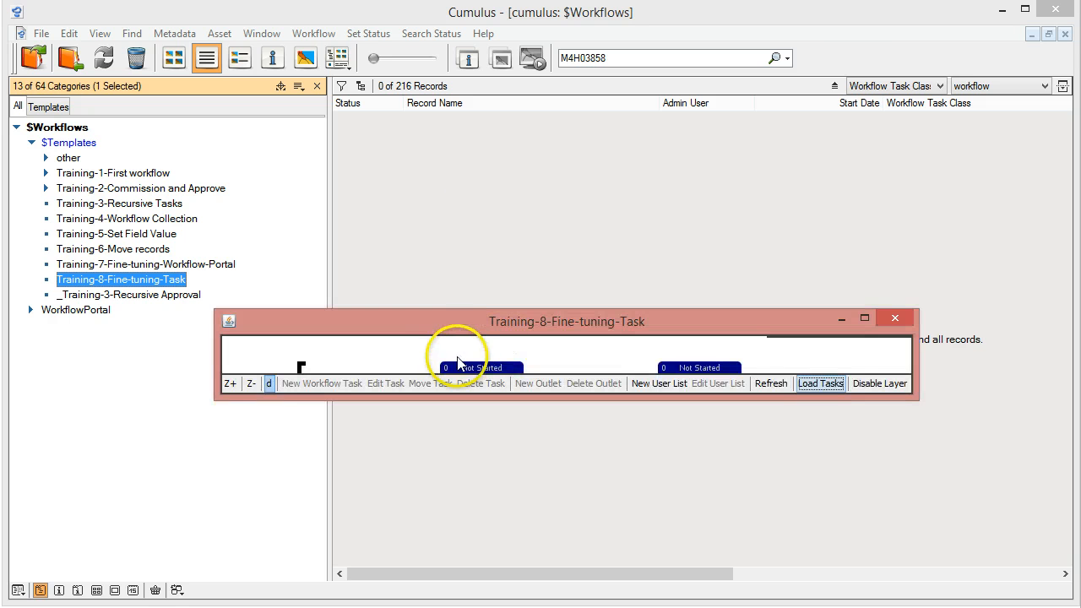
- Enlarge and reposition the workflow graph window to show all Marketing and Design tasks
drag(456, 318, 451, 204)
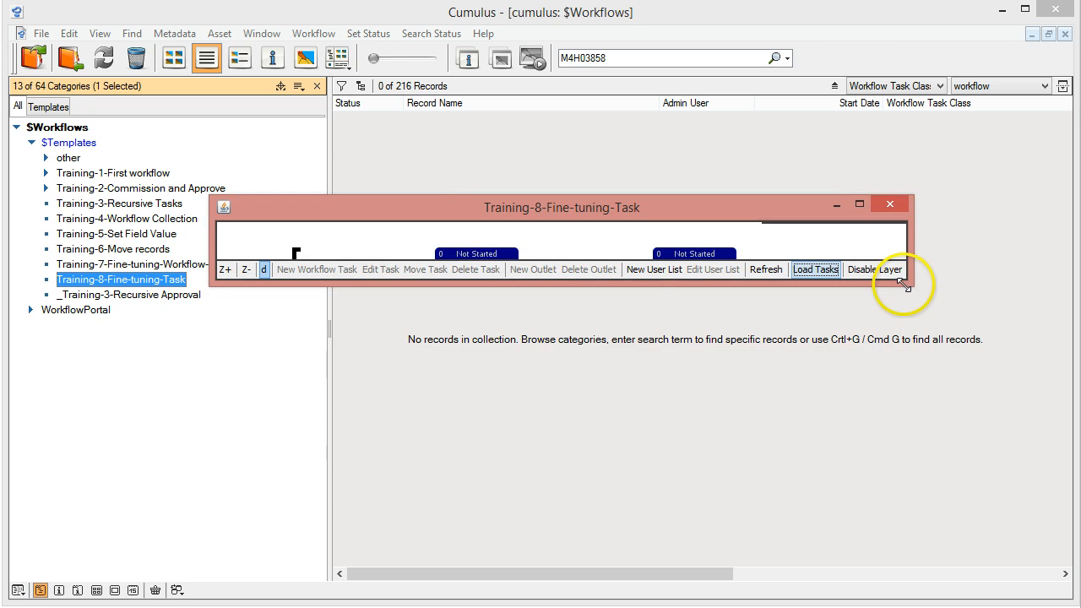
drag(911, 284, 986, 476)
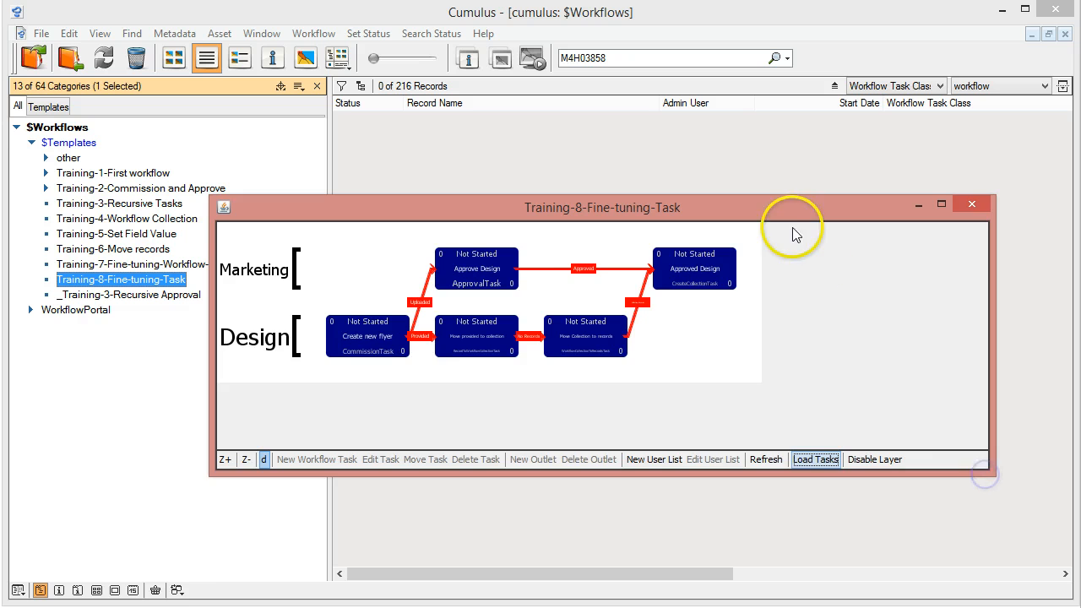
drag(780, 208, 840, 259)
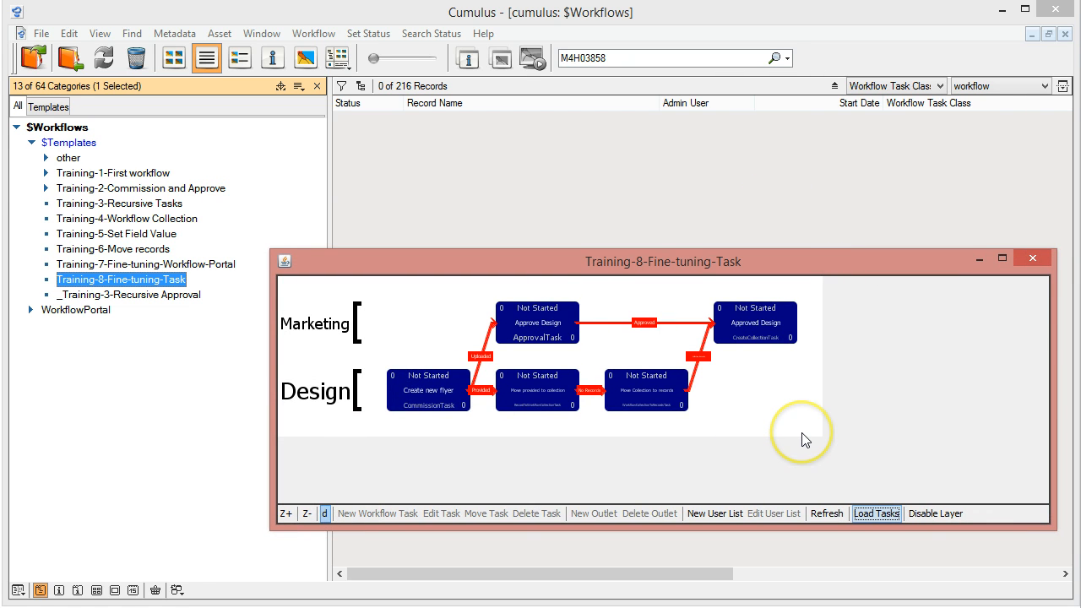
- Inspect the general and advanced settings of the Create new flyer commission task, closing them without changes
click(445, 393)
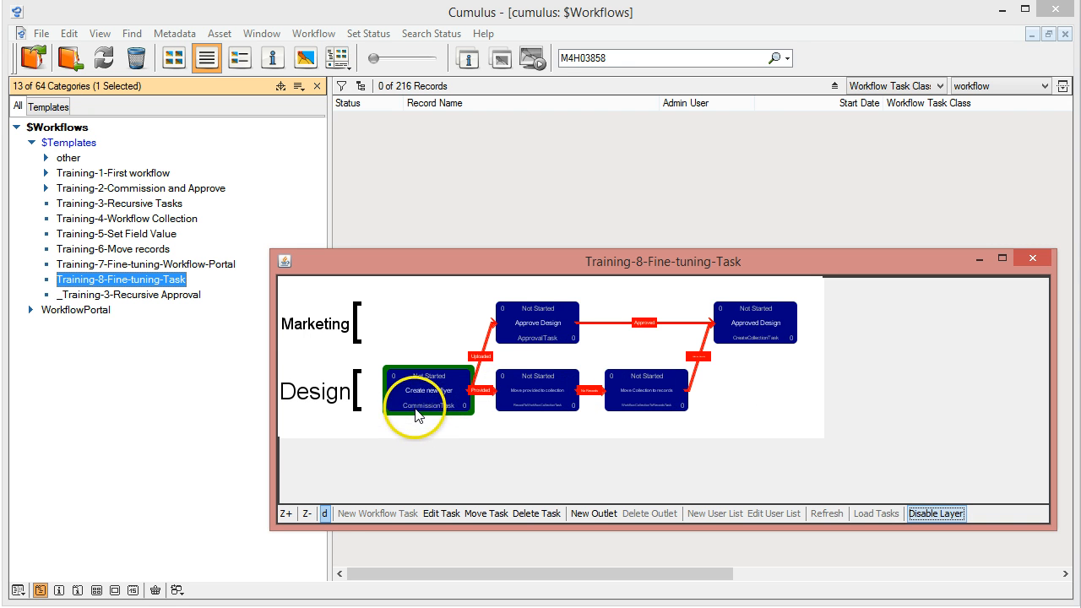
click(452, 515)
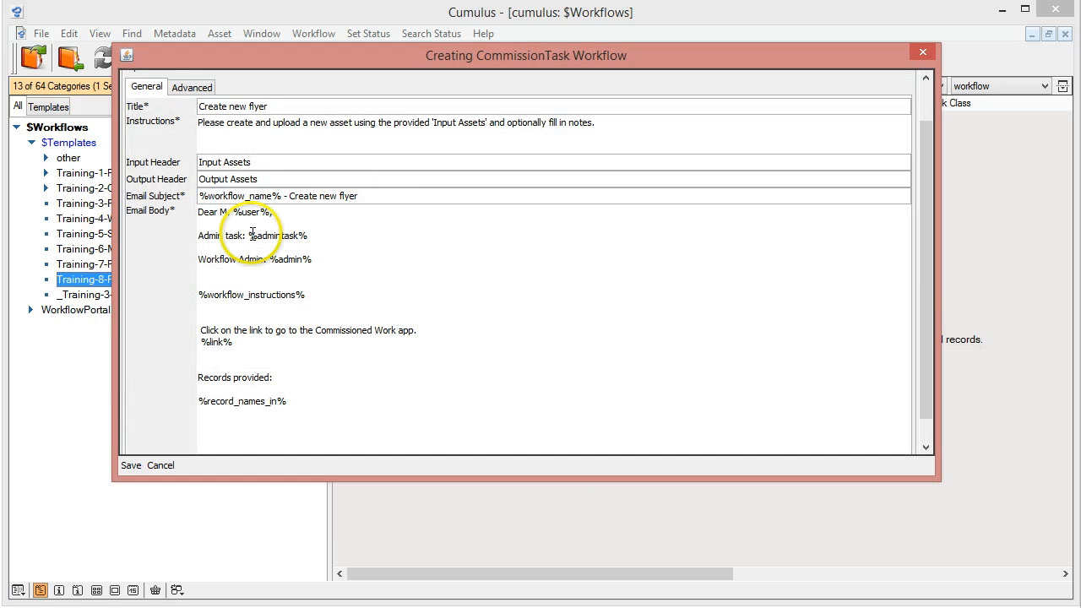
click(188, 88)
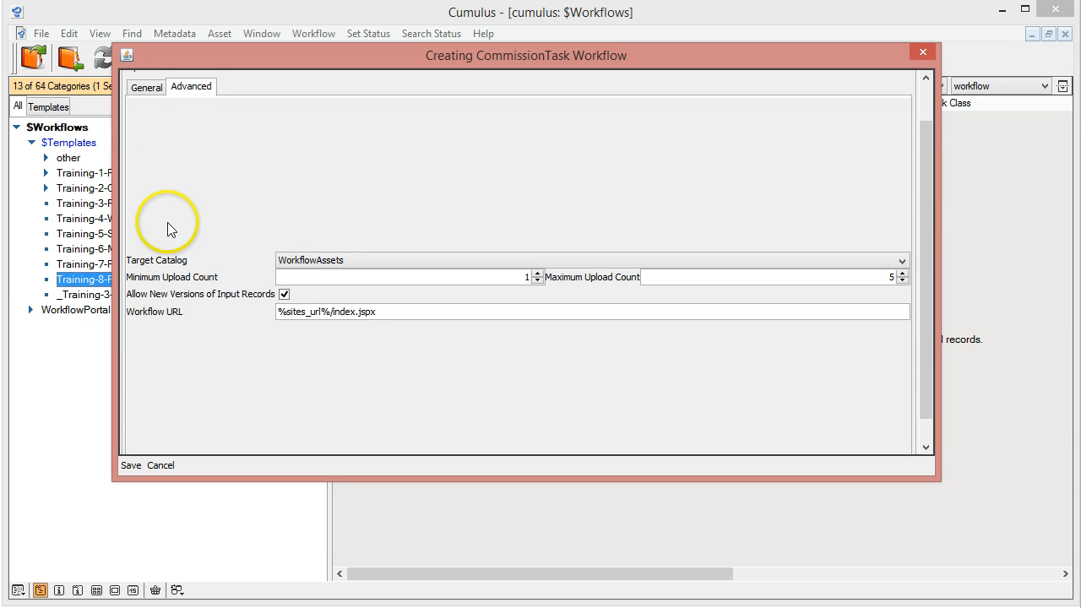
click(146, 87)
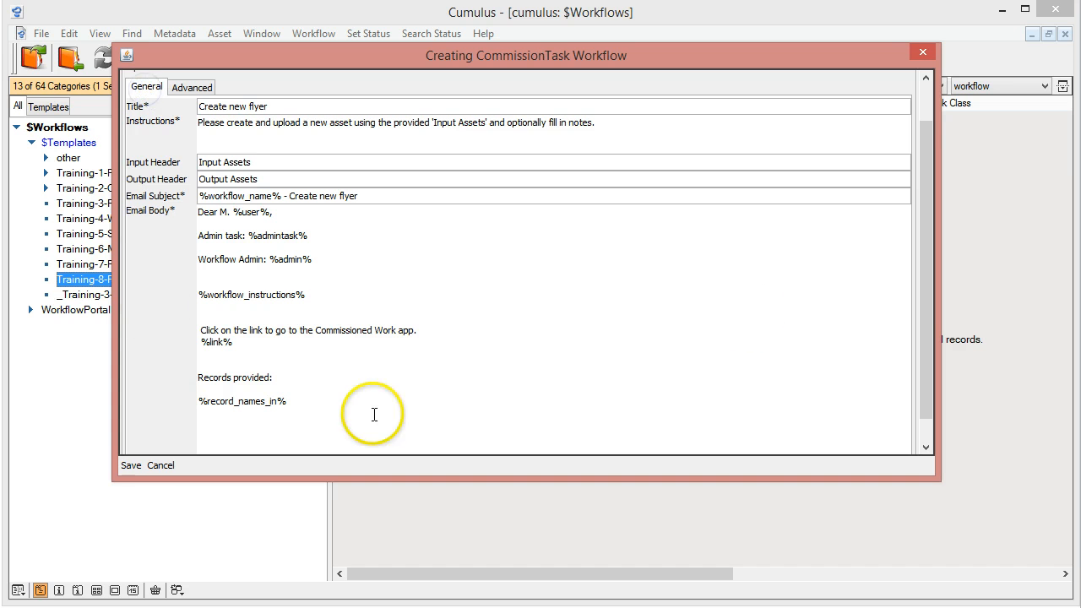
click(923, 54)
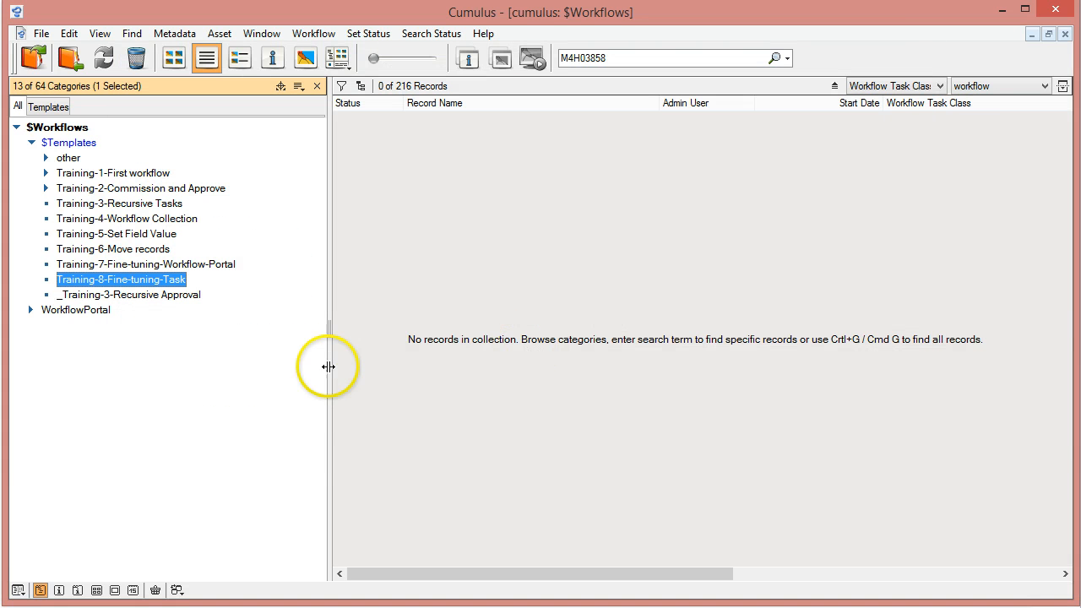
- Find the records of the Training-8-Fine-tuning-Task category and open the information of the Create new flyer record
mouse_move(494, 605)
click(583, 583)
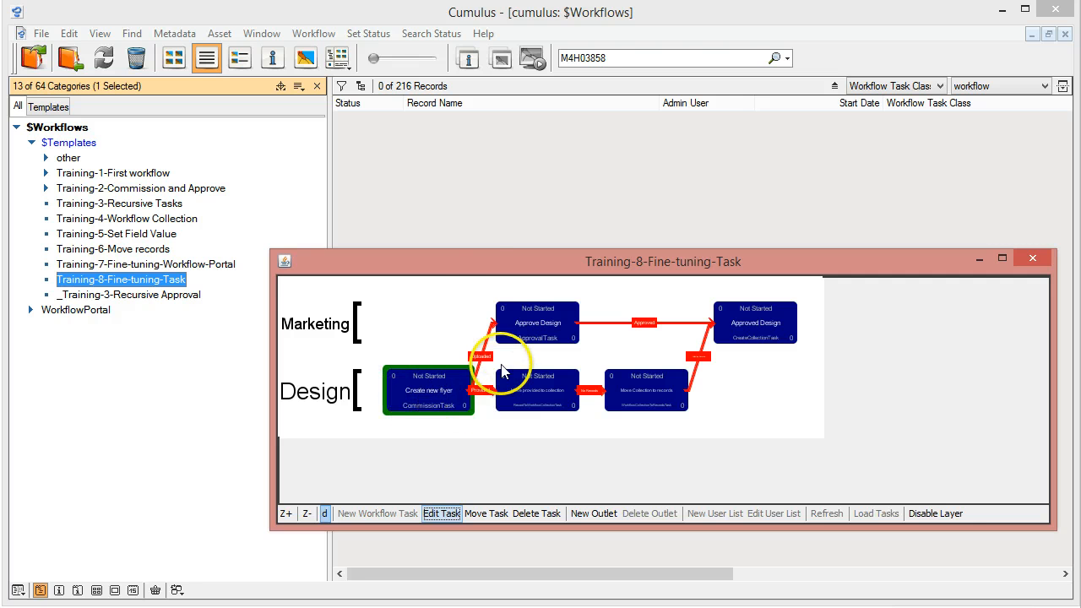
click(352, 18)
click(110, 285)
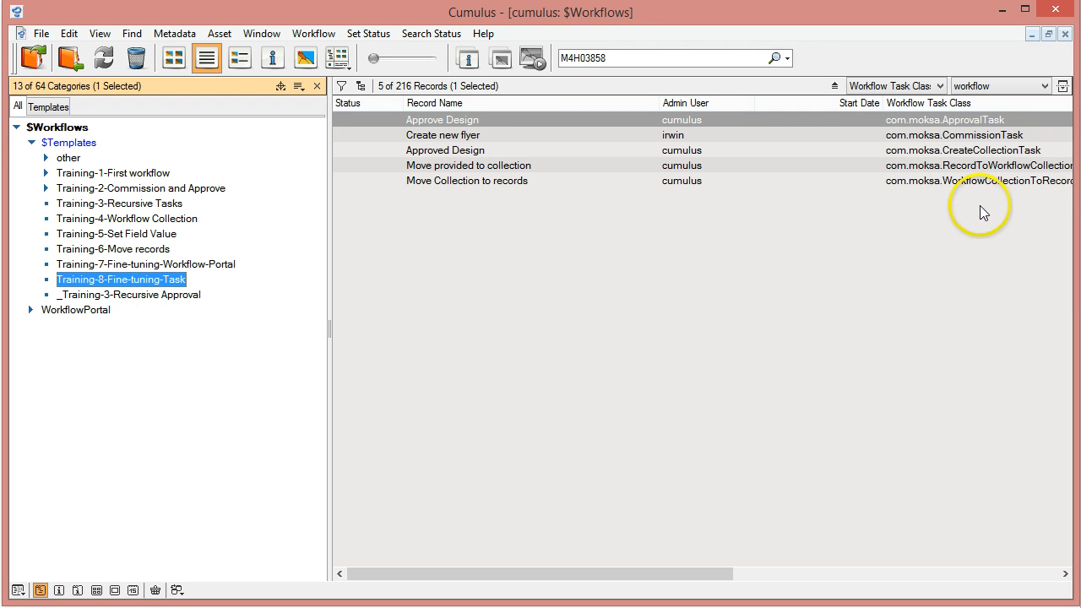
click(938, 135)
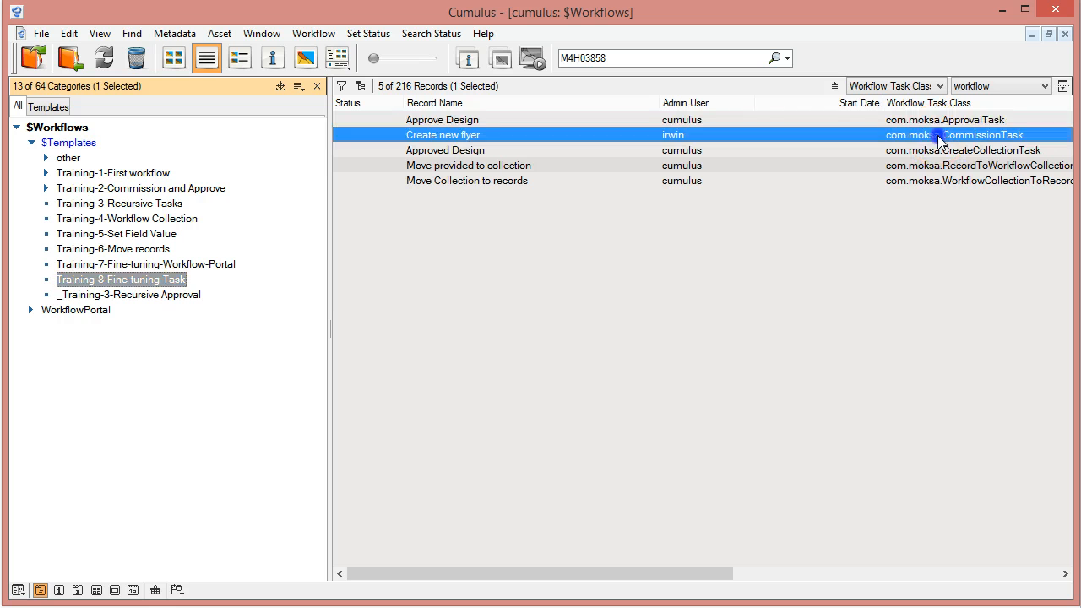
right_click(445, 138)
click(504, 146)
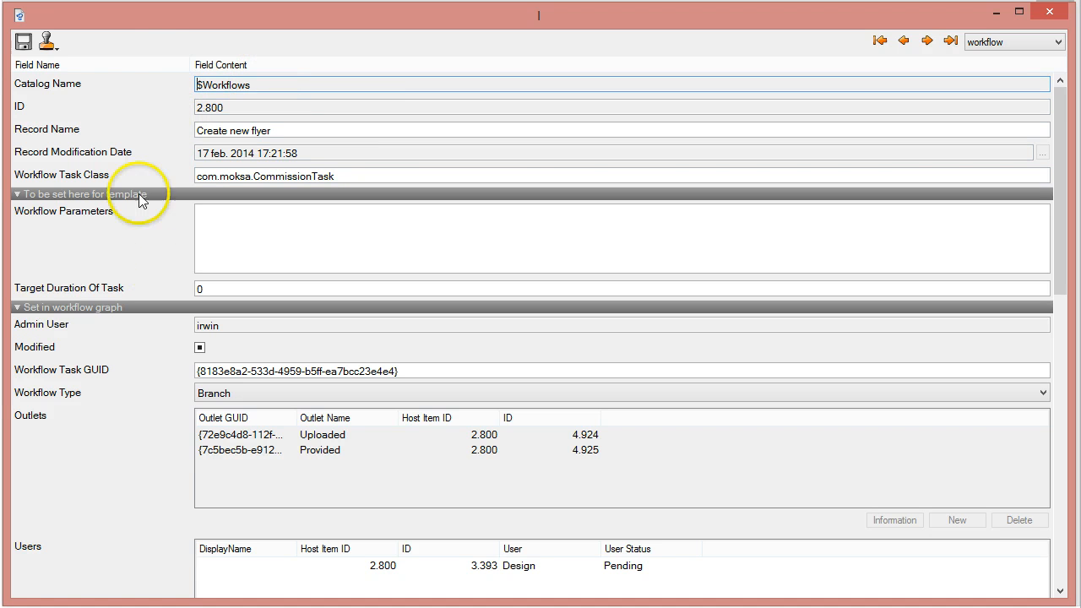
- Switch to the WorkflowManager_Training document in Word and copy the wft_allow_upload_in_workflowcollection parameter line with the value Upload File
click(145, 14)
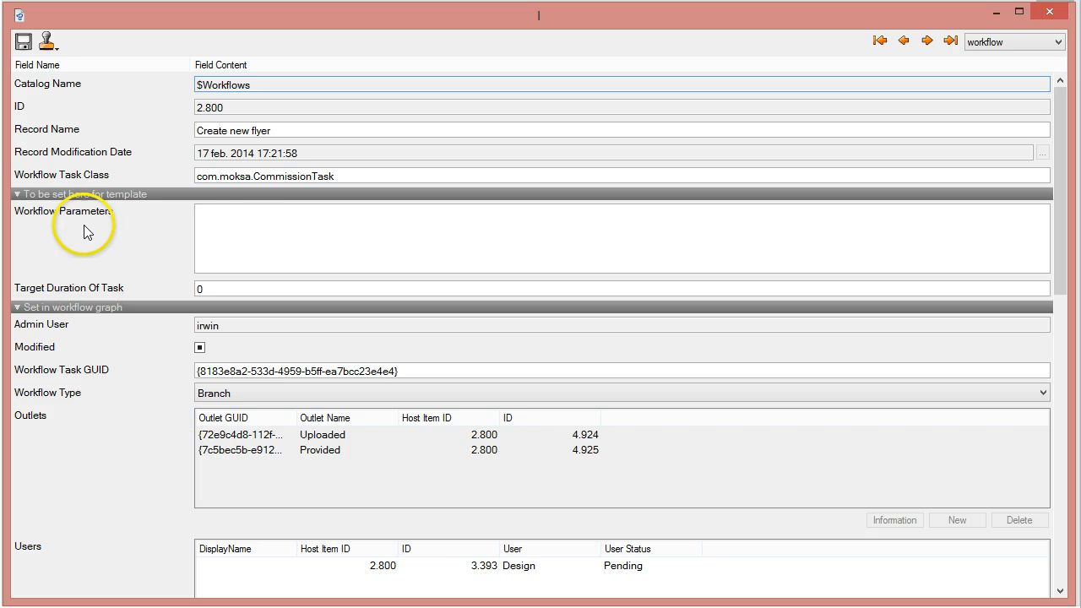
click(231, 213)
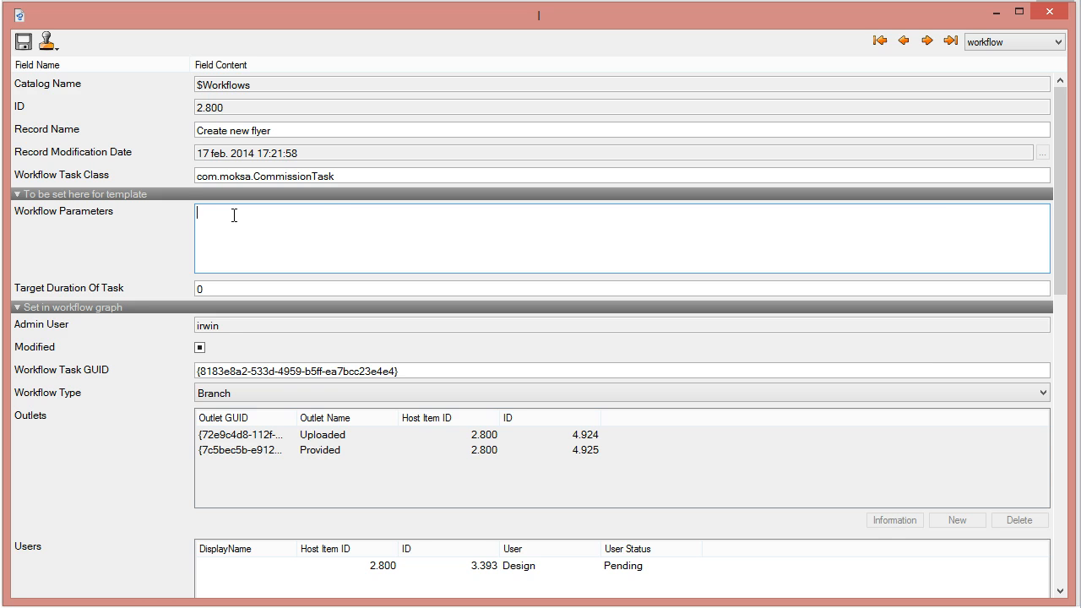
click(492, 607)
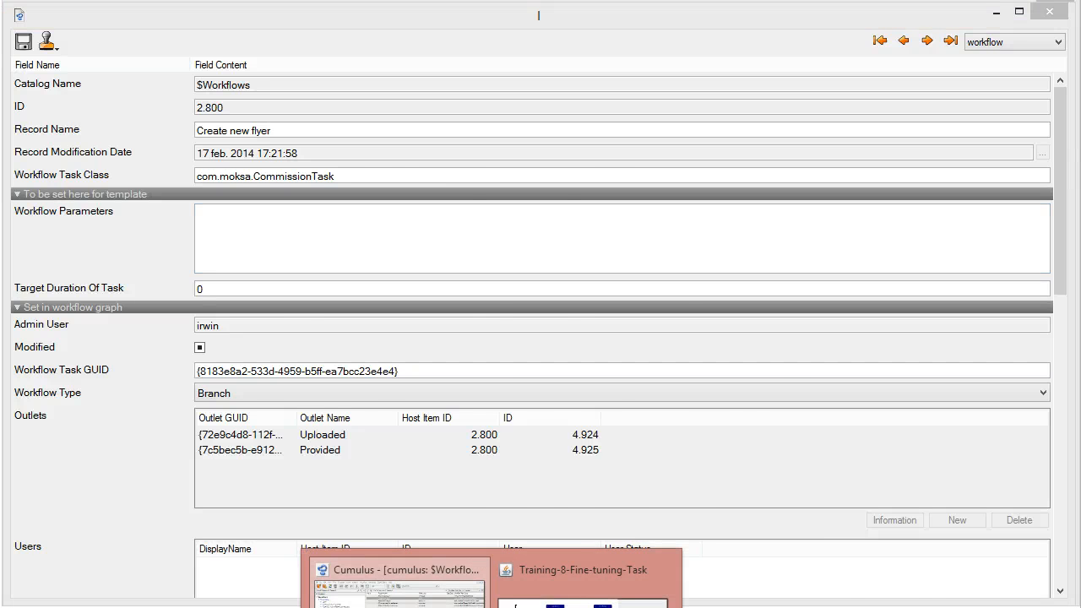
click(582, 583)
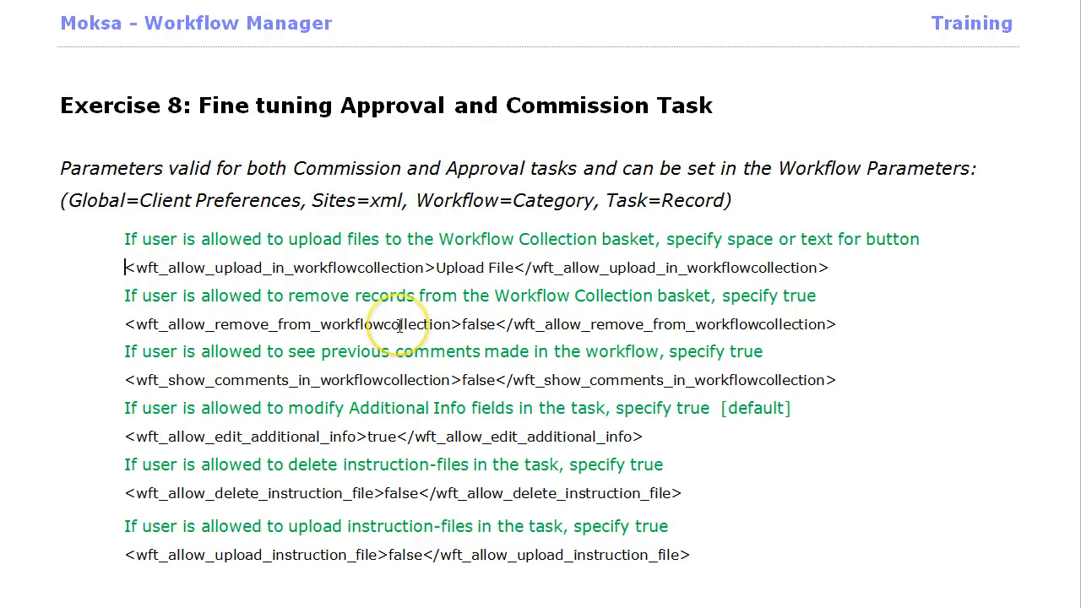
triple_click(827, 269)
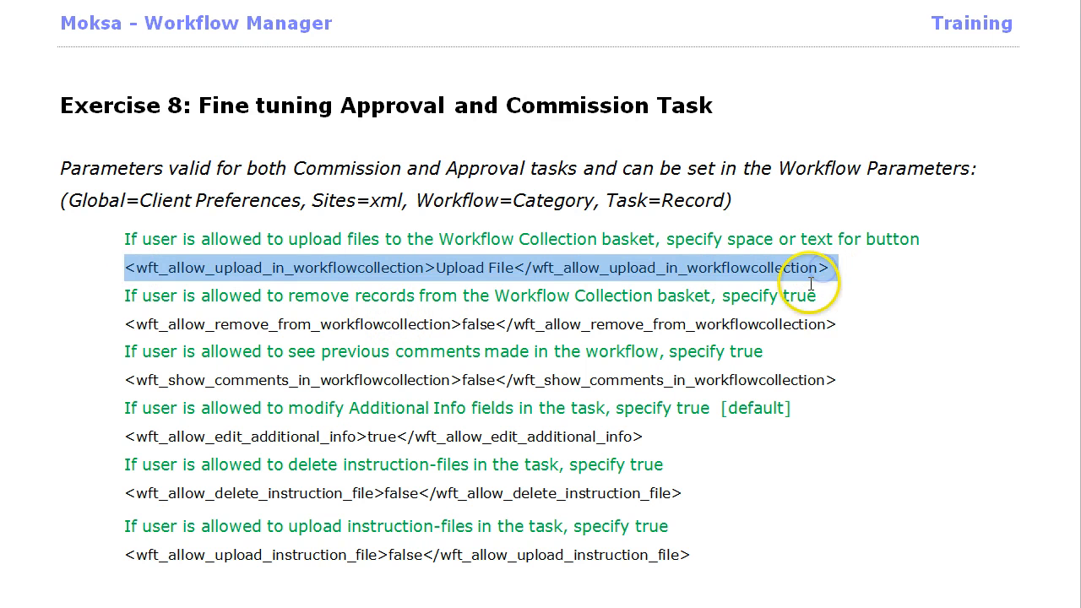
drag(839, 277, 841, 277)
key(ctrl+c)
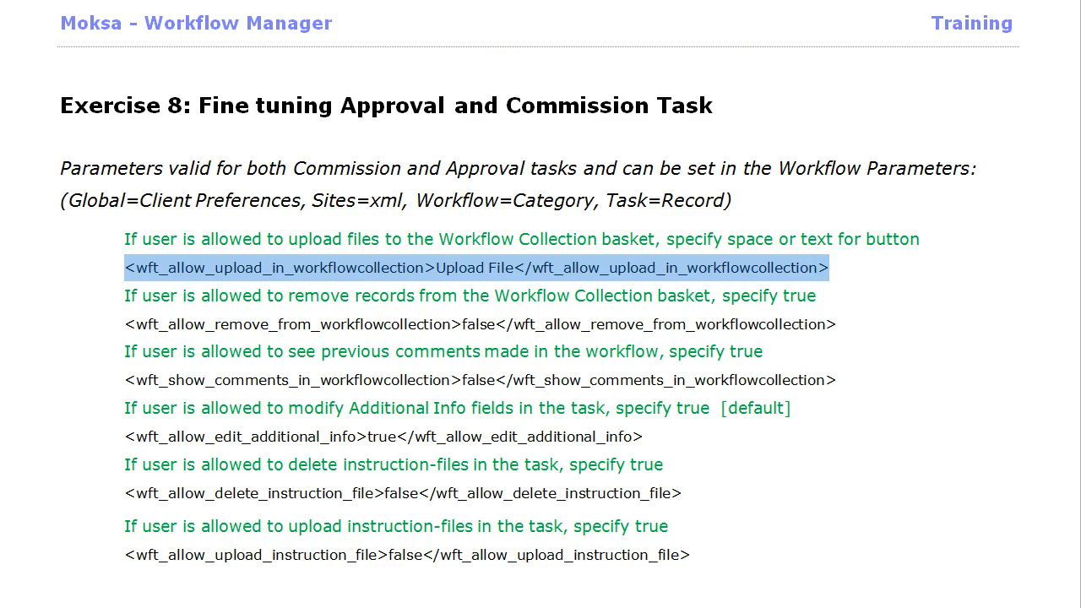
- Return to the Create new flyer record in Cumulus and paste the upload parameter into Workflow Parameters, followed by a new line
click(491, 607)
click(397, 596)
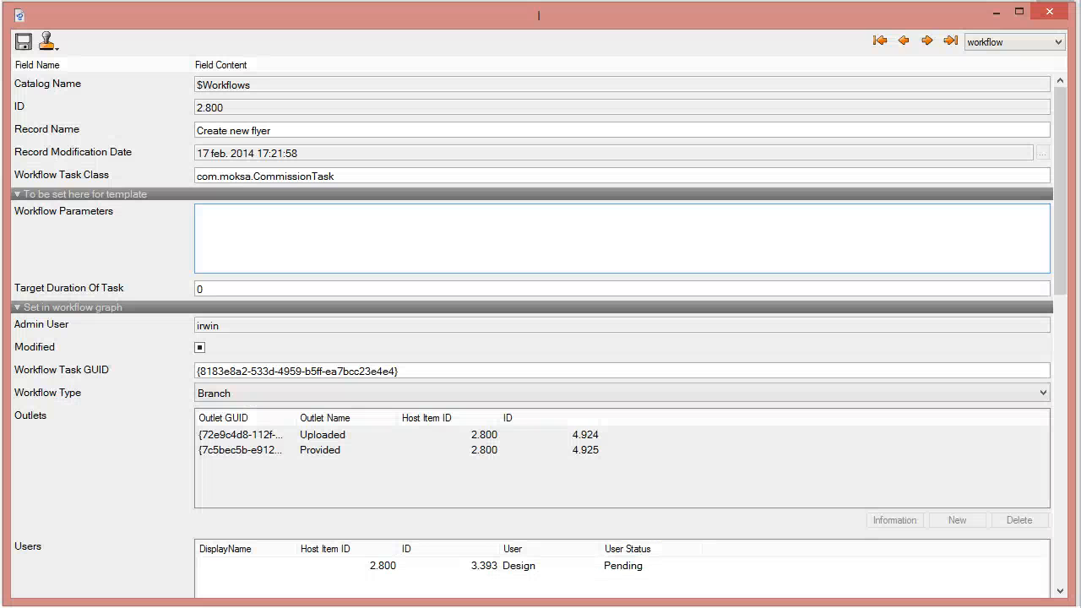
click(225, 214)
key(ctrl+v)
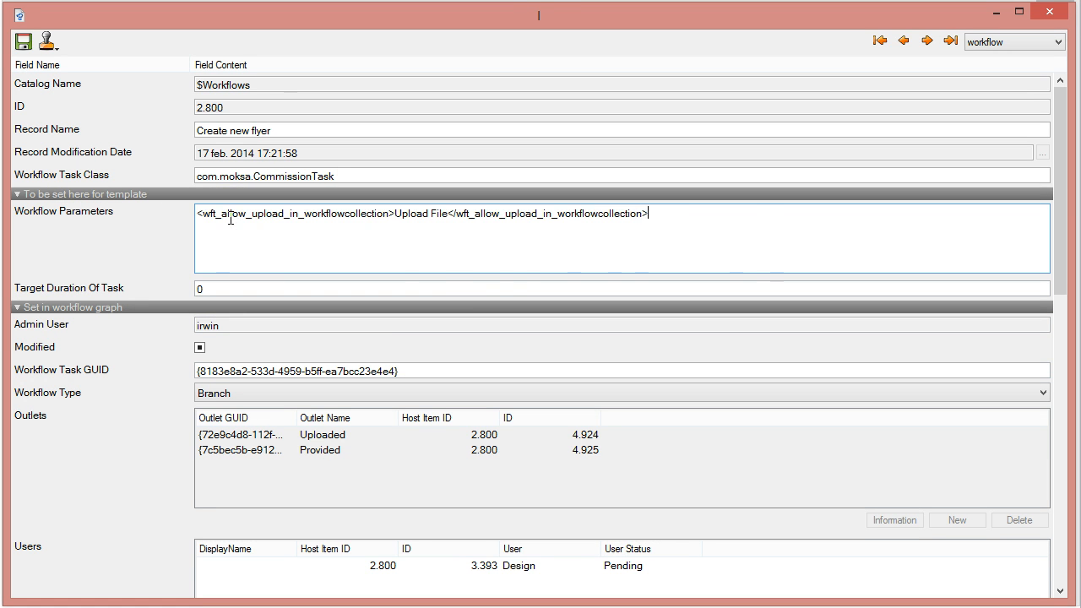
key(Return)
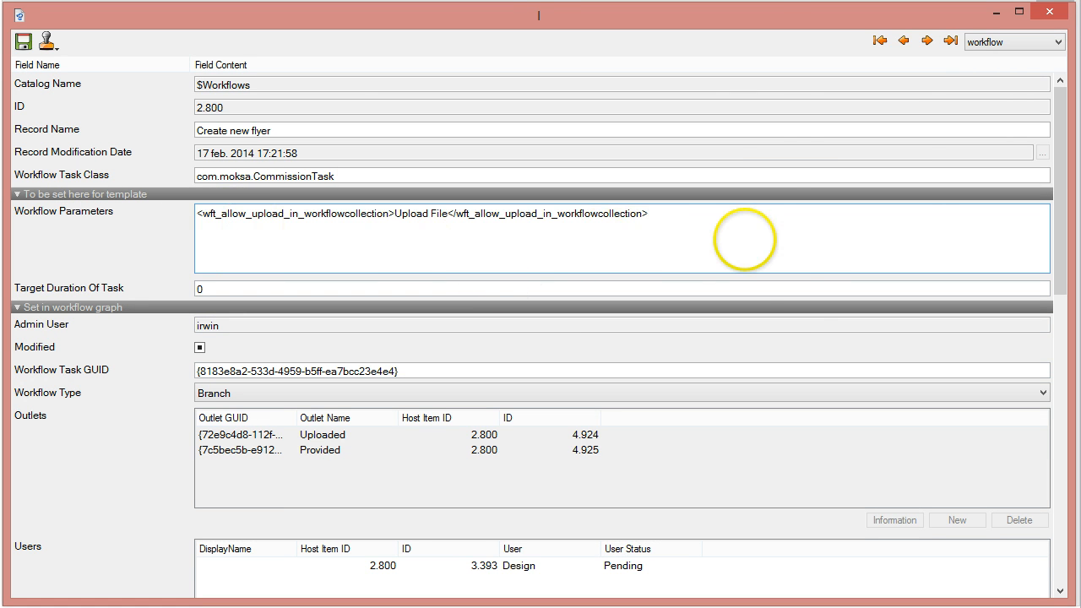
- Switch back to the Word training document and copy the wft_allow_remove_from_workflowcollection parameter line
mouse_move(386, 607)
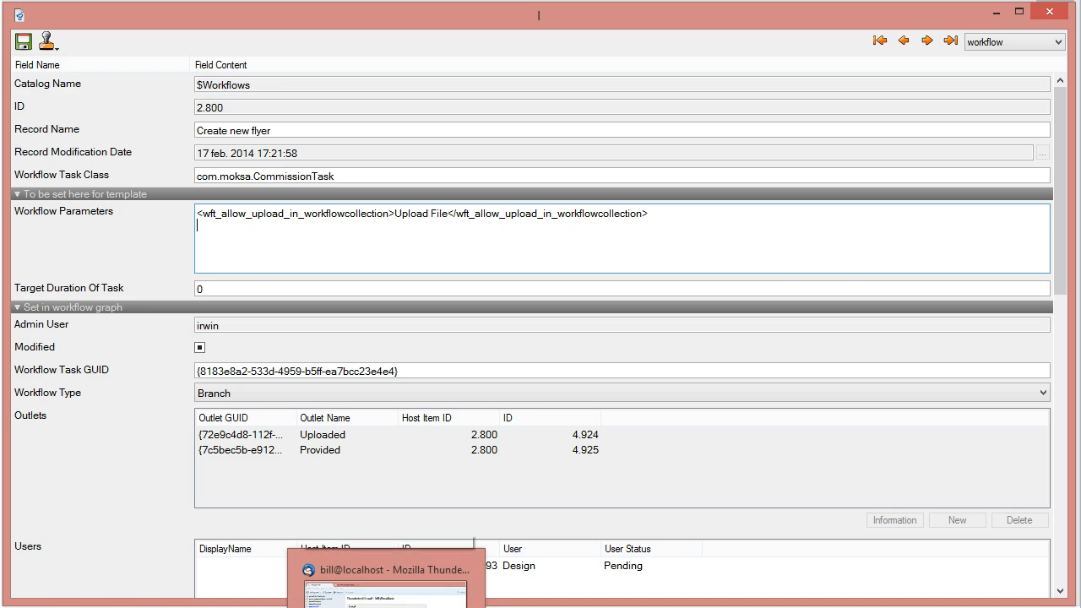
mouse_move(491, 607)
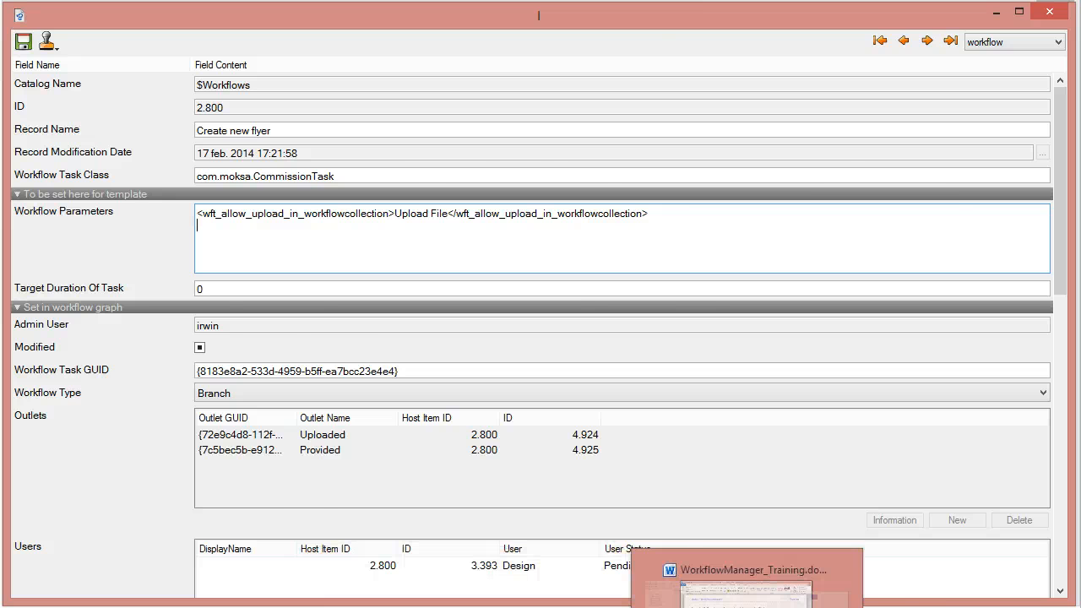
click(748, 607)
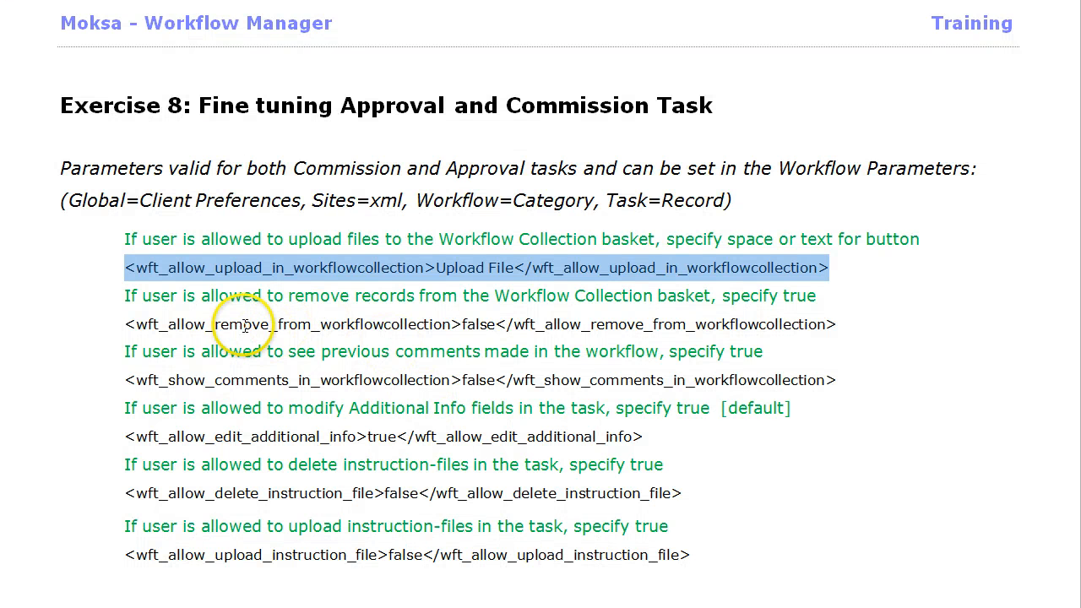
click(124, 323)
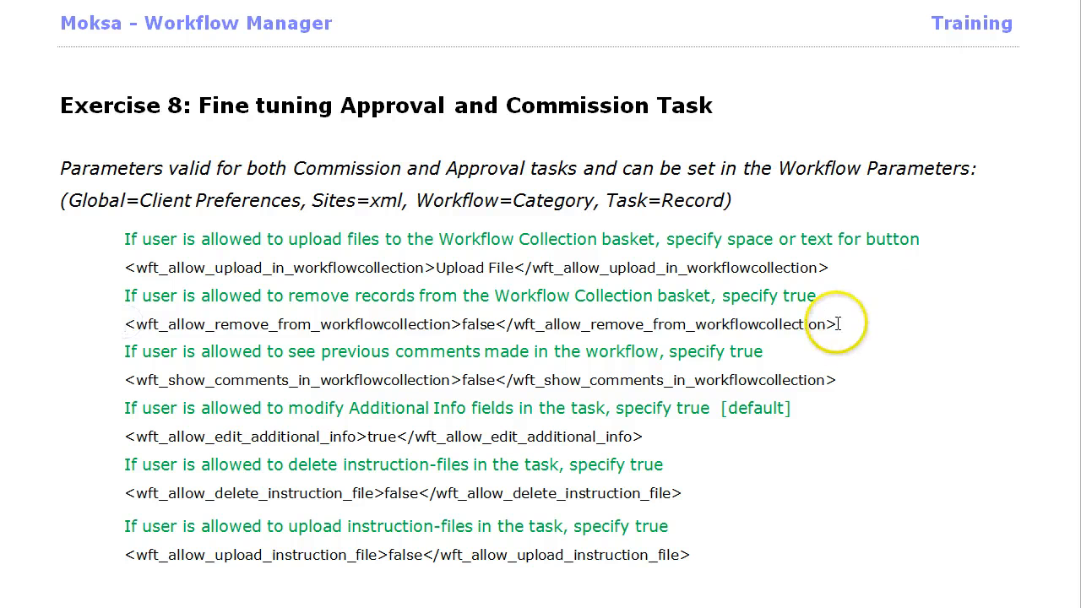
shift+click(898, 321)
key(ctrl+c)
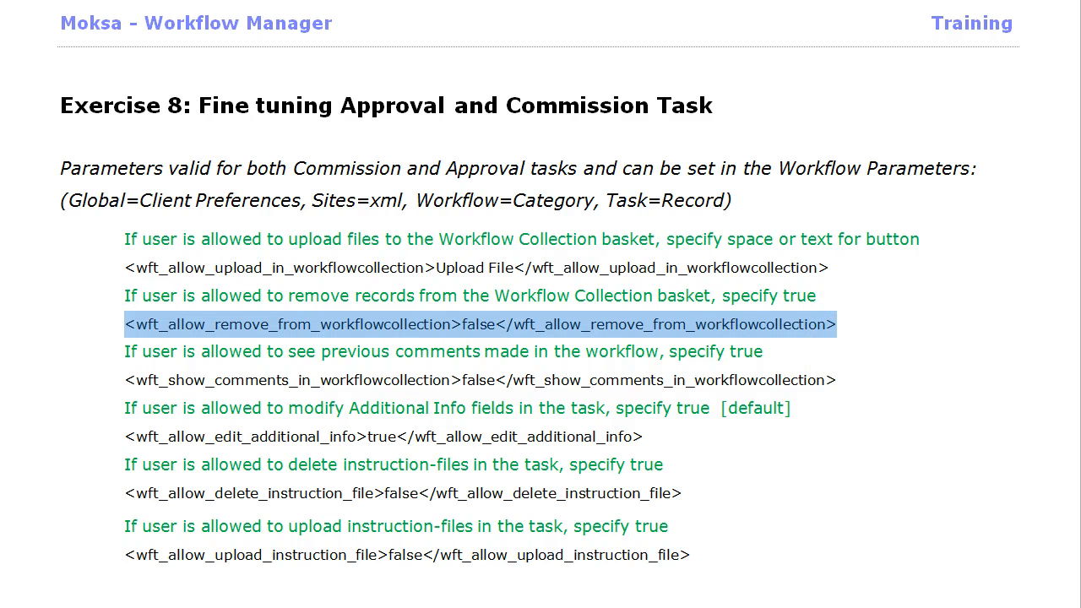
- Return to the Cumulus record and paste the remove parameter on its own line below the upload parameter
click(491, 607)
click(397, 587)
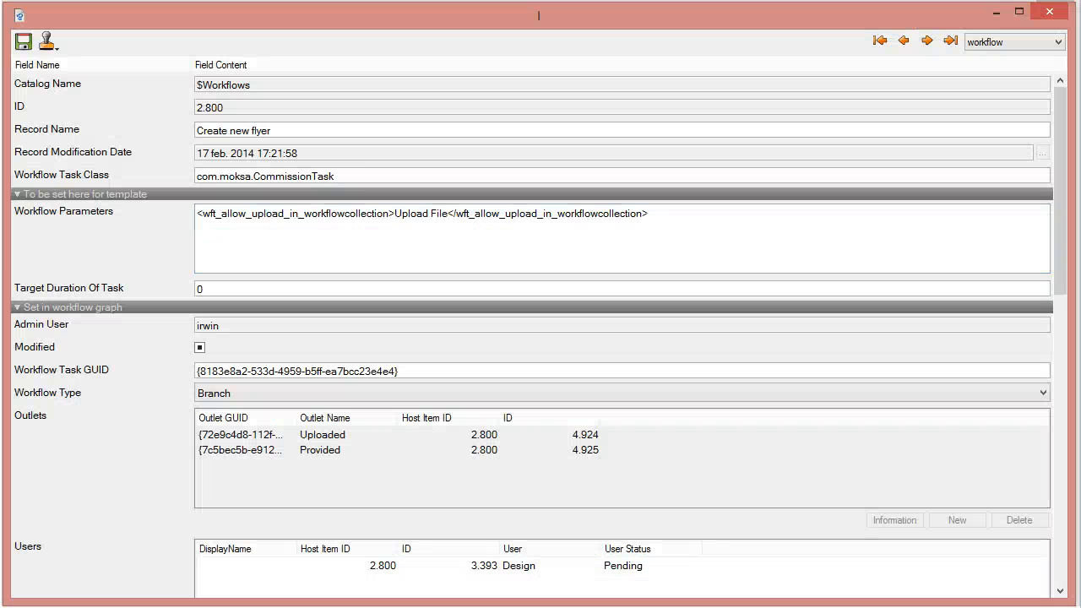
click(683, 219)
key(Return)
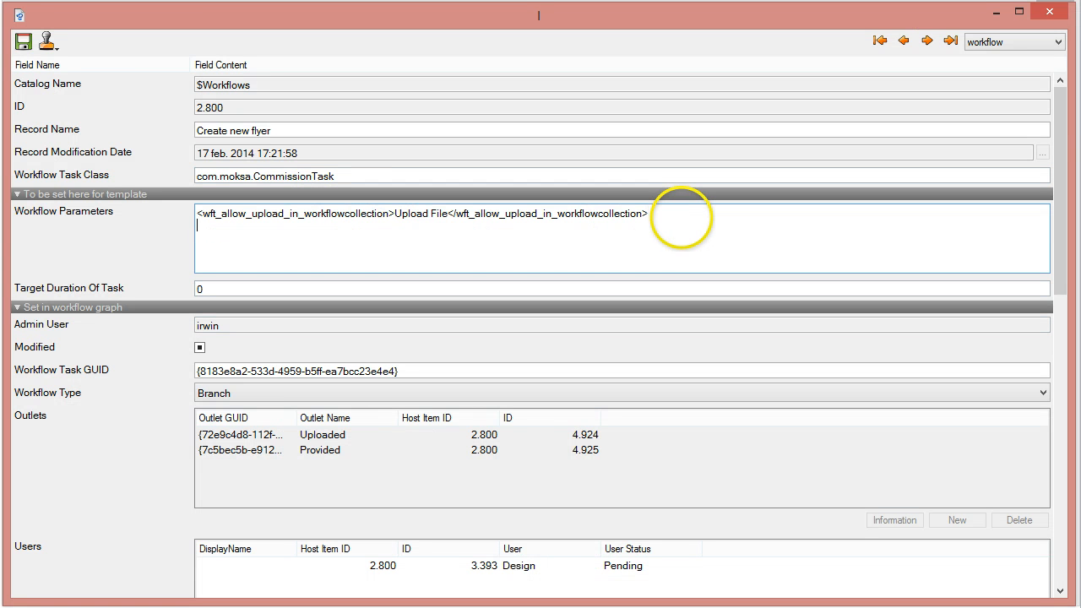
key(ctrl+v)
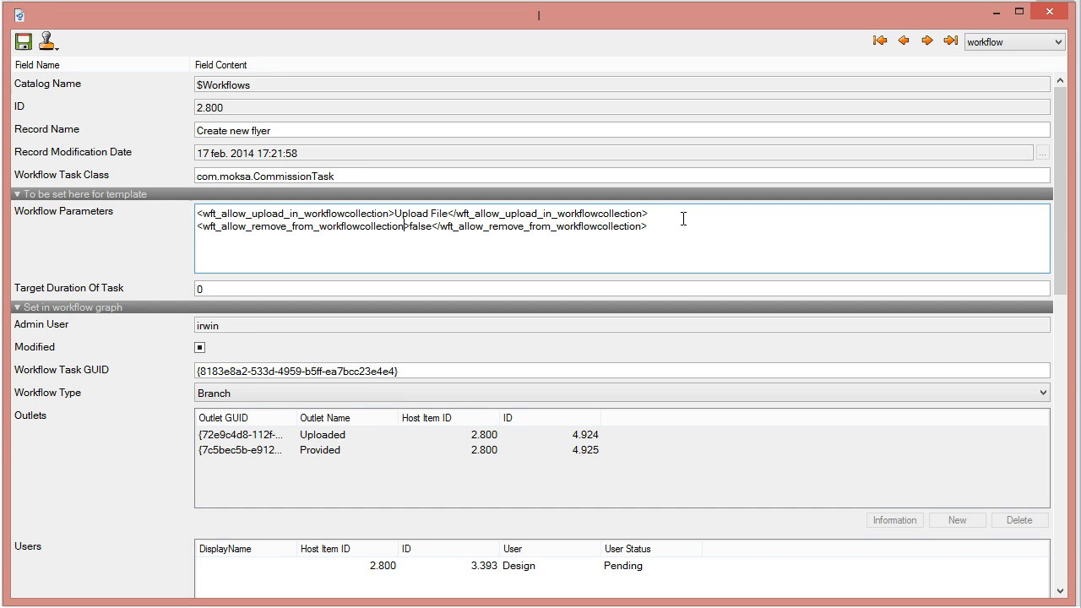
- Change the value of wft_allow_remove_from_workflowcollection to true in the Workflow Parameters
key(shift+Right)
key(shift+Right)
key(shift+Right)
key(shift+Right)
key(shift+Right)
text(true)
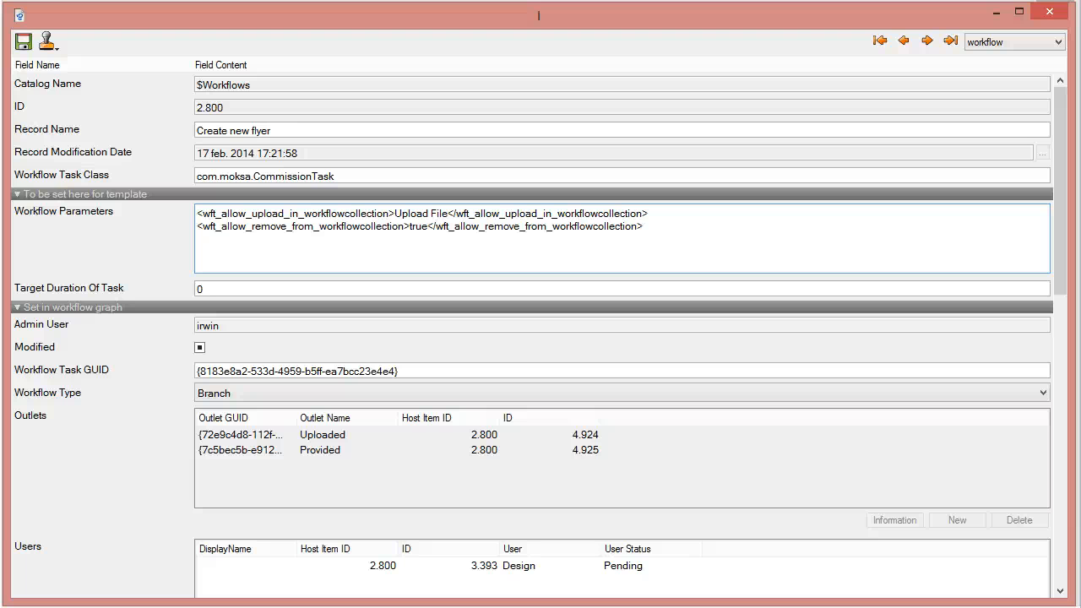
- Try 1 and 2 as the Target Duration Of Task, resetting the value to 0
click(223, 289)
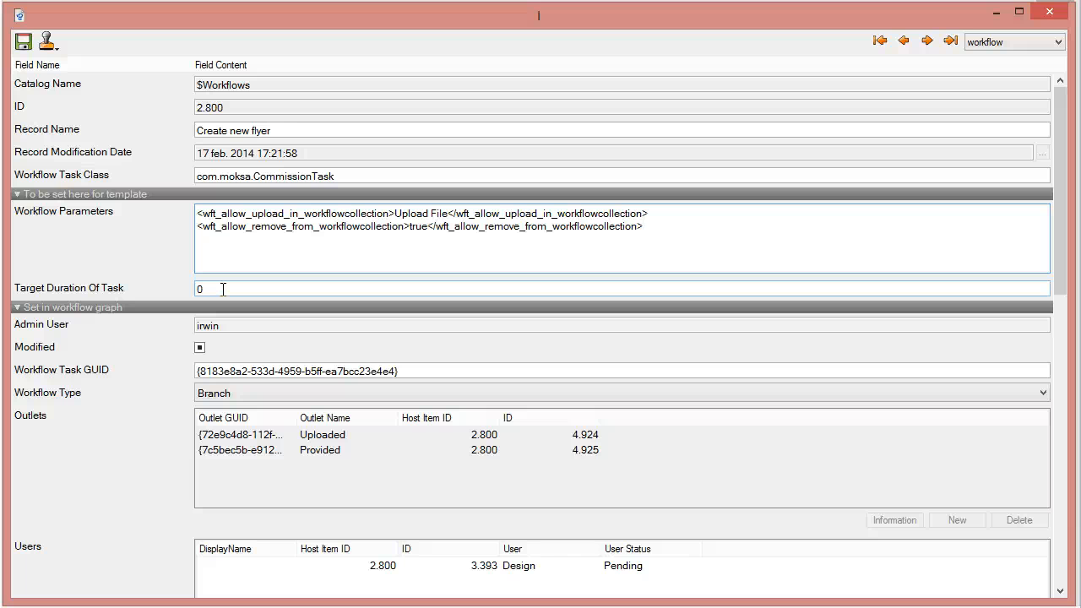
double_click(199, 289)
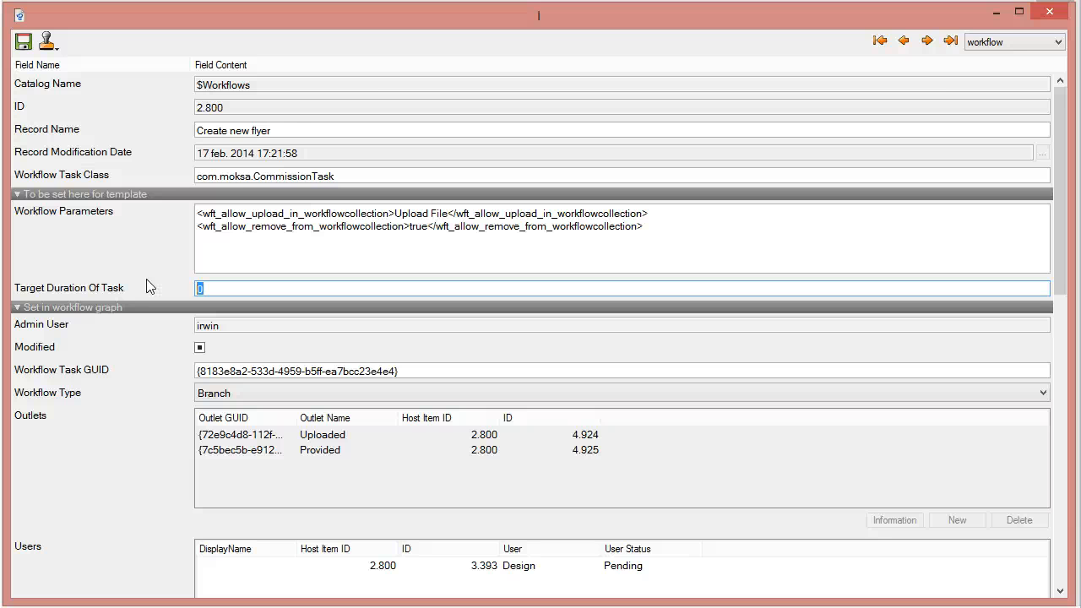
text(1)
key(BackSpace)
text(2)
key(BackSpace)
text(0)
- Switch to the Word training document and copy the wft_allow_edit_additional_info parameter line with the value true
click(492, 607)
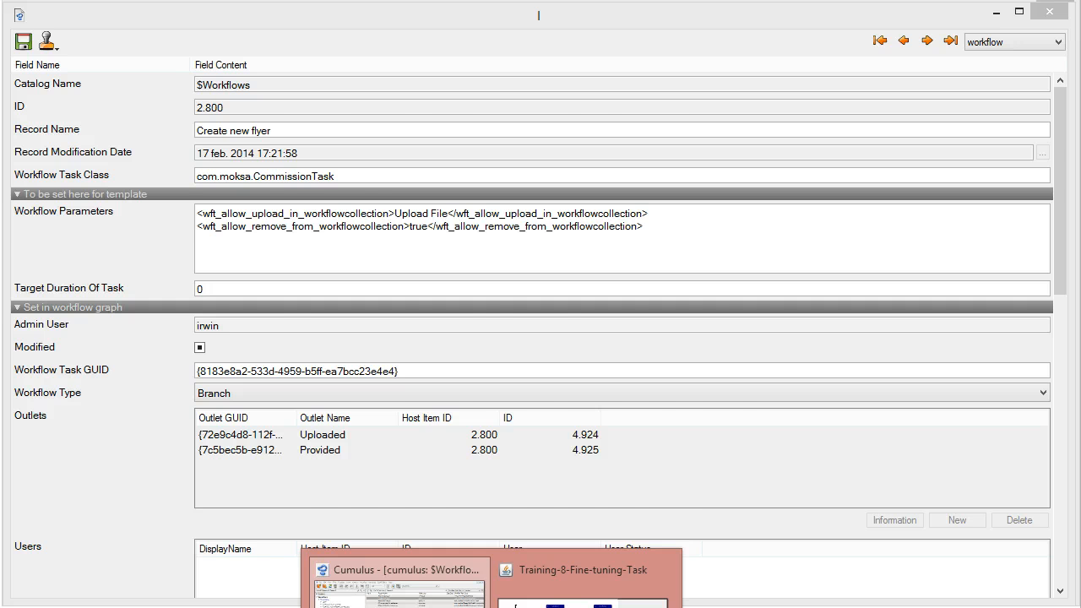
click(635, 583)
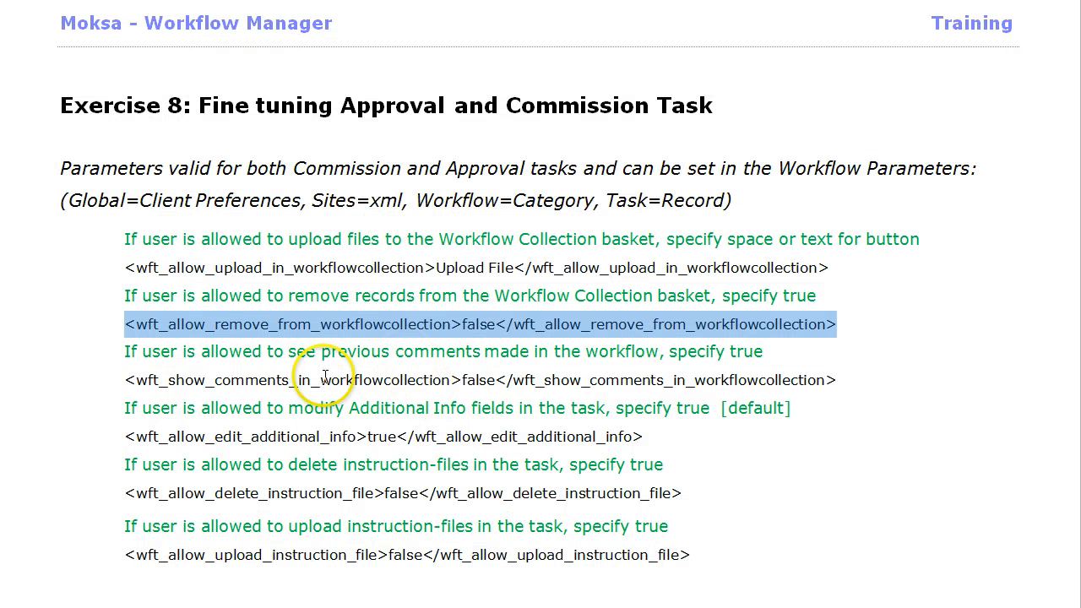
click(140, 437)
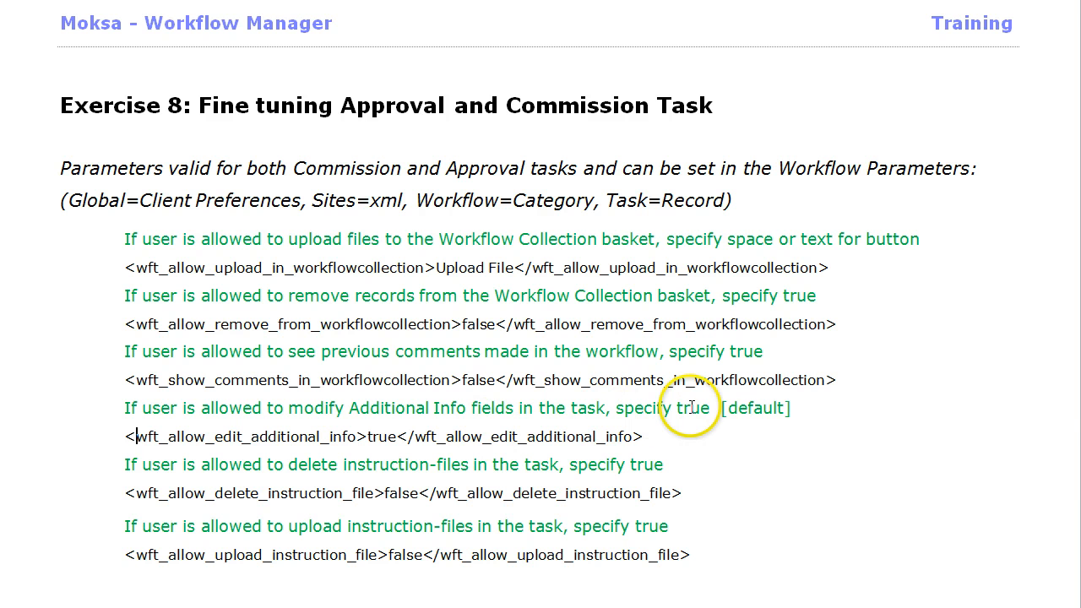
click(124, 437)
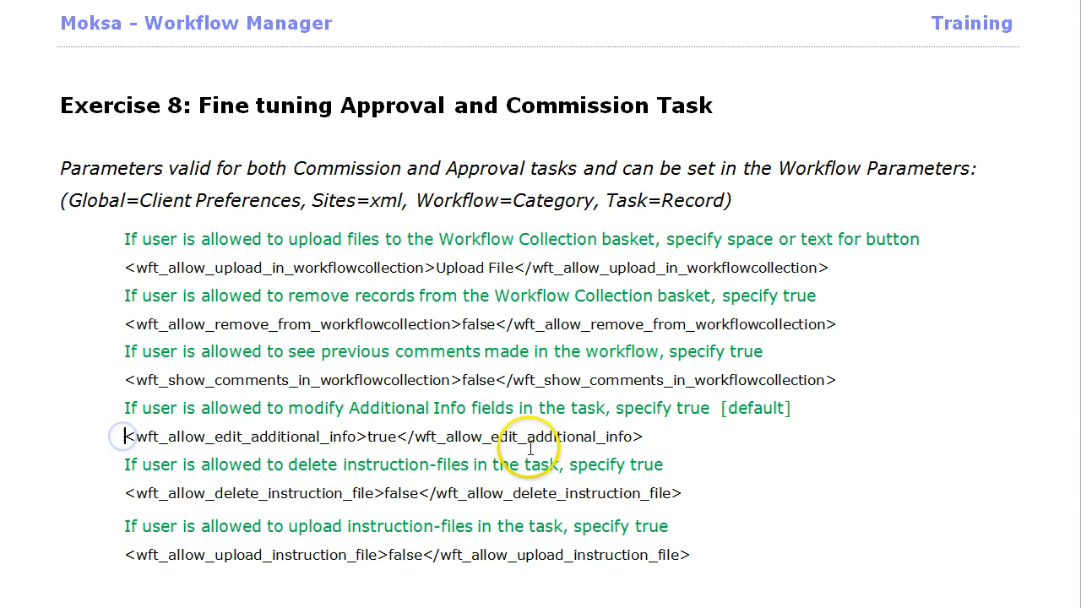
shift+click(645, 436)
key(ctrl+c)
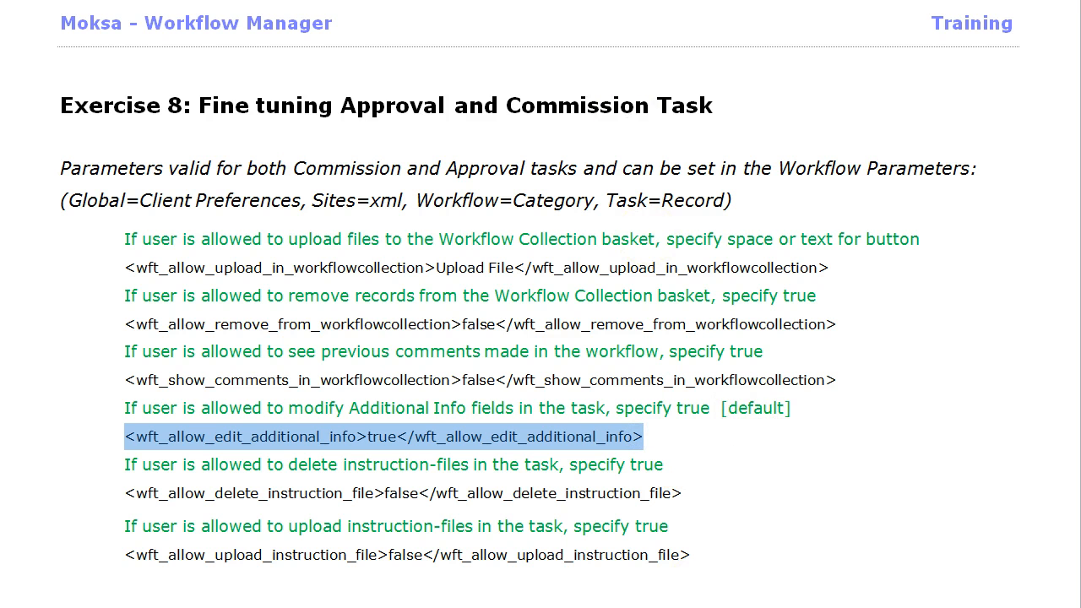
- Return to the Cumulus record and paste the additional info parameter below the remove parameter, followed by a new line
click(491, 607)
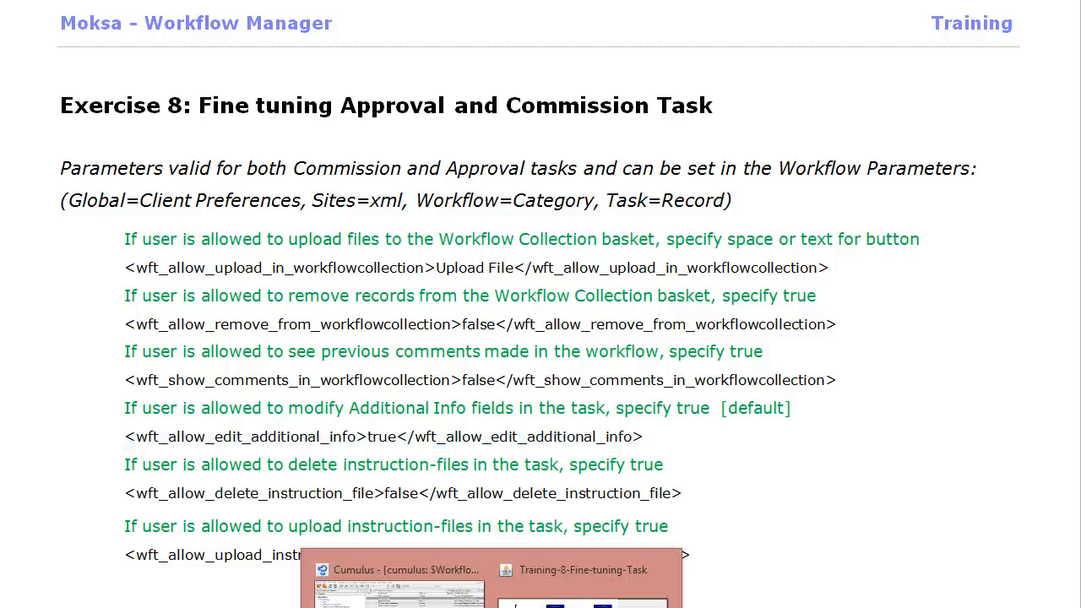
click(397, 587)
click(652, 228)
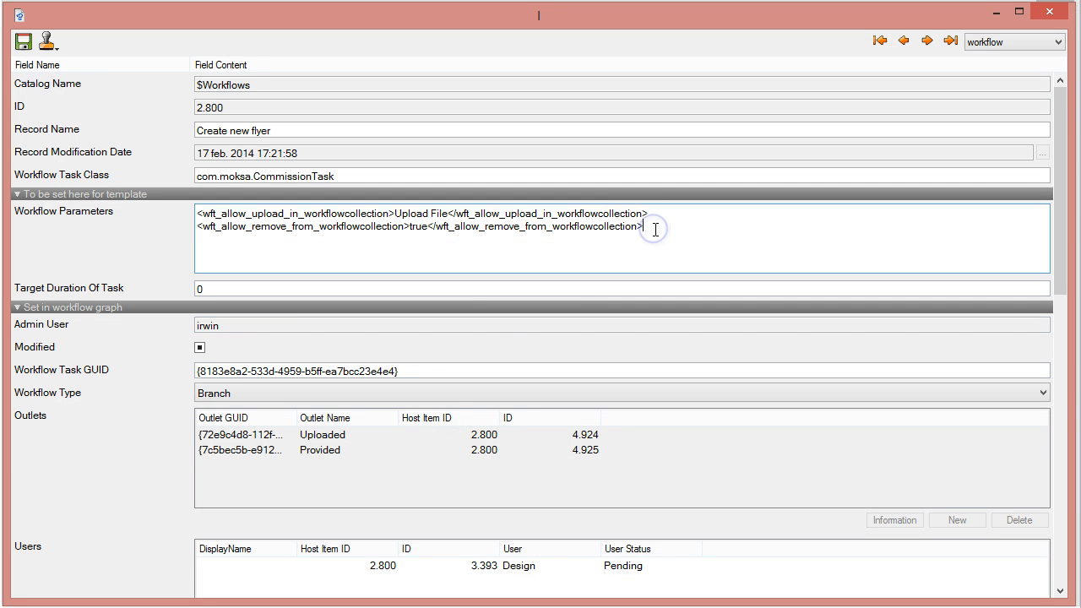
key(Return)
key(ctrl+v)
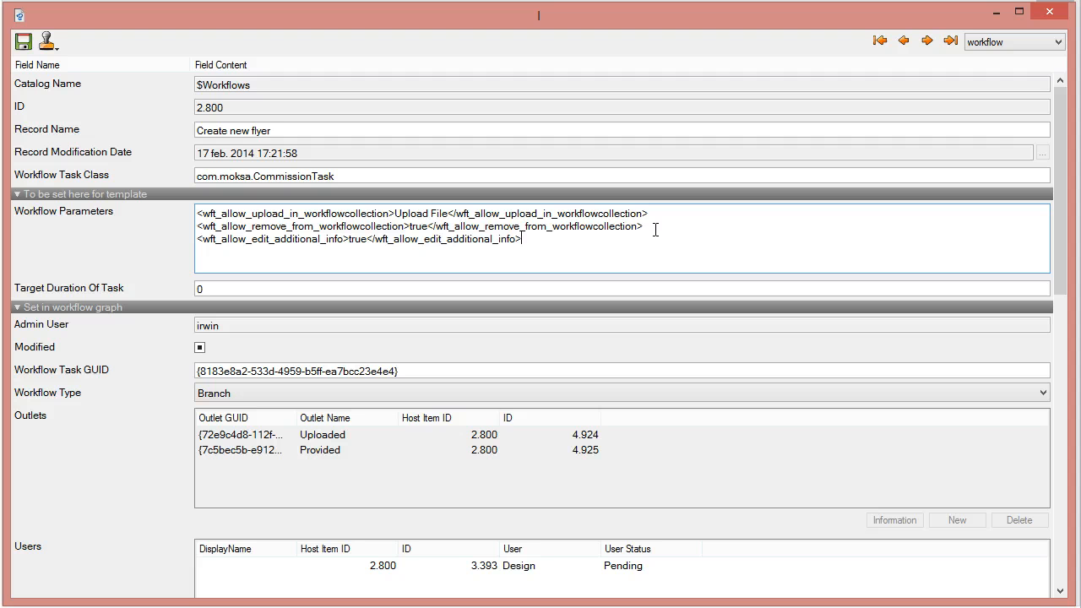
key(Return)
- Switch to the Word training document and copy the block from the wft_allow_delete_instruction_file line through the wft_allow_upload_instruction_file line
key(alt+Tab)
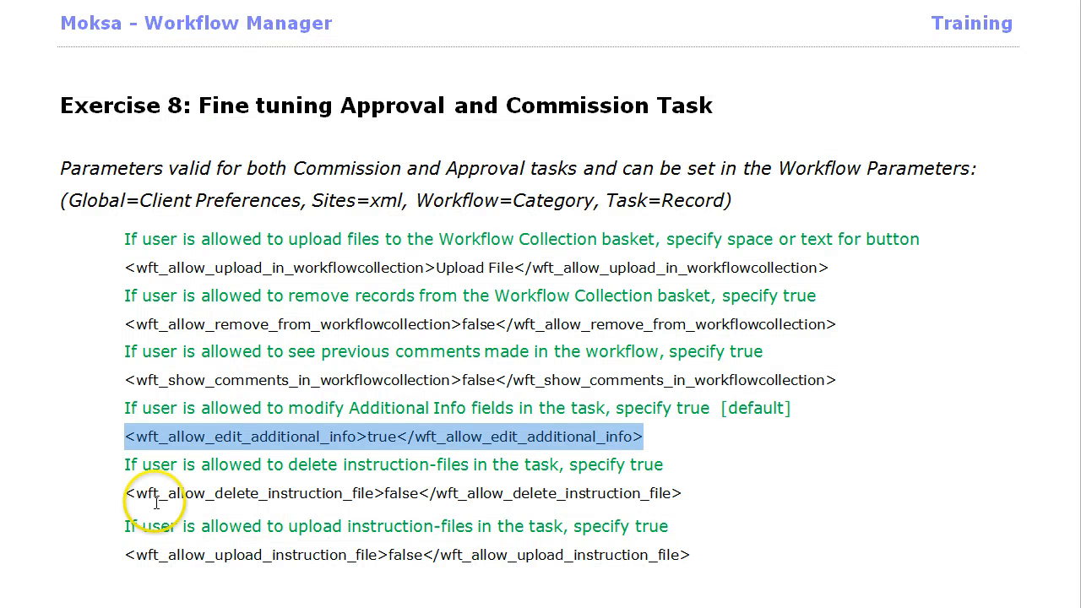
click(123, 493)
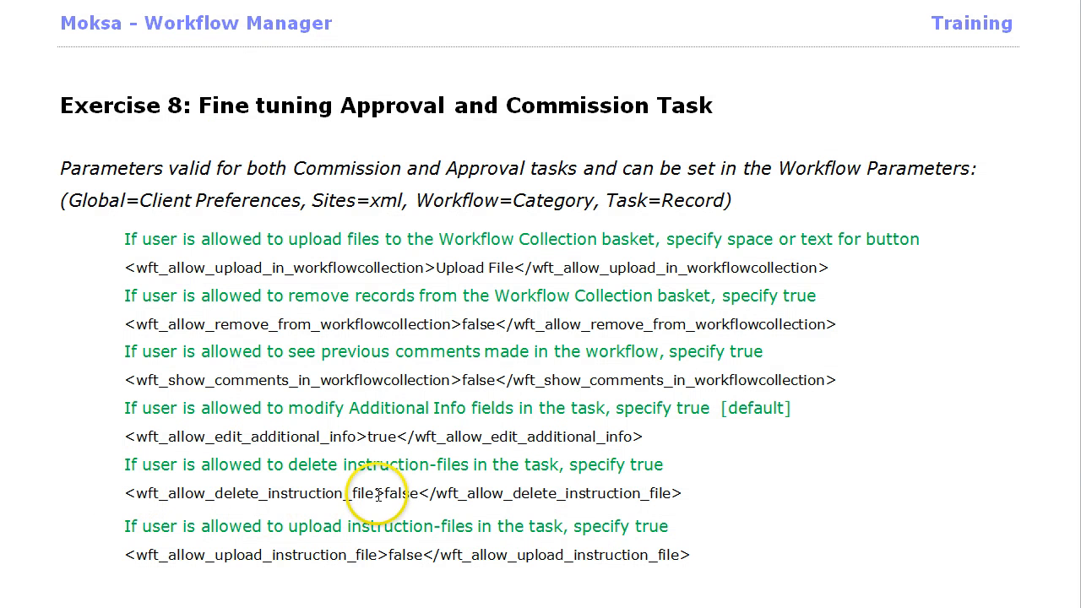
drag(135, 493, 362, 492)
click(125, 492)
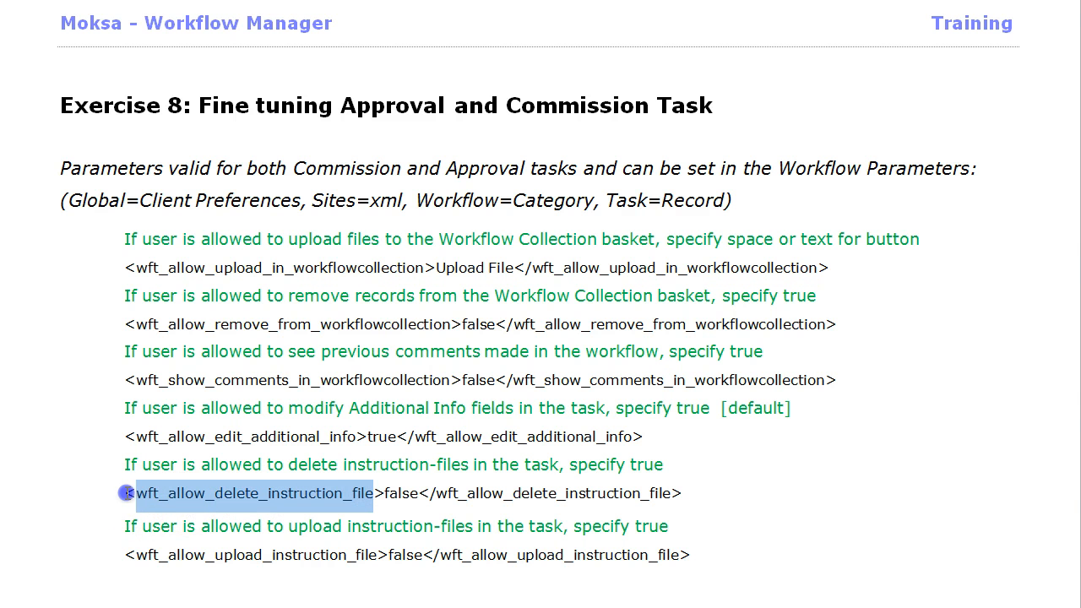
shift+click(688, 492)
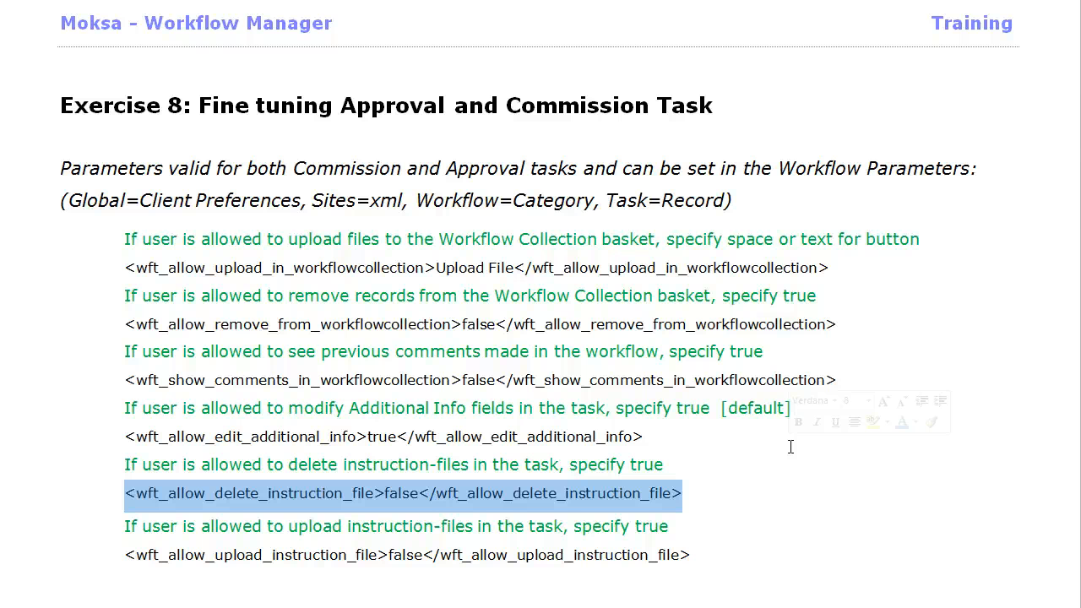
key(shift+Down)
key(shift+Down)
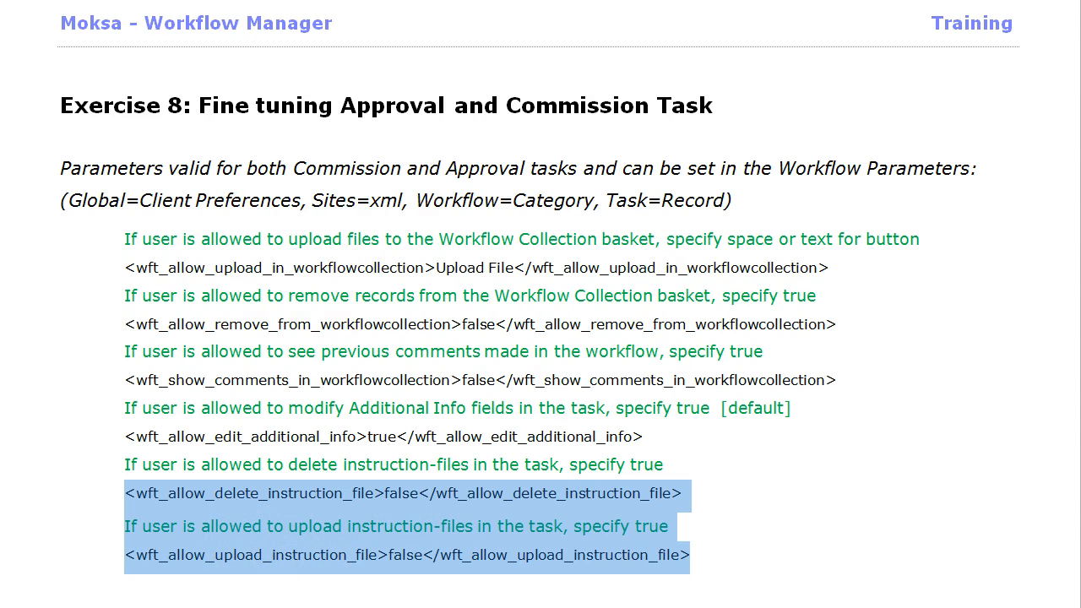
- Return to the Cumulus record and paste the copied instruction-file lines at the end of the Workflow Parameters
mouse_move(491, 607)
click(491, 607)
click(401, 605)
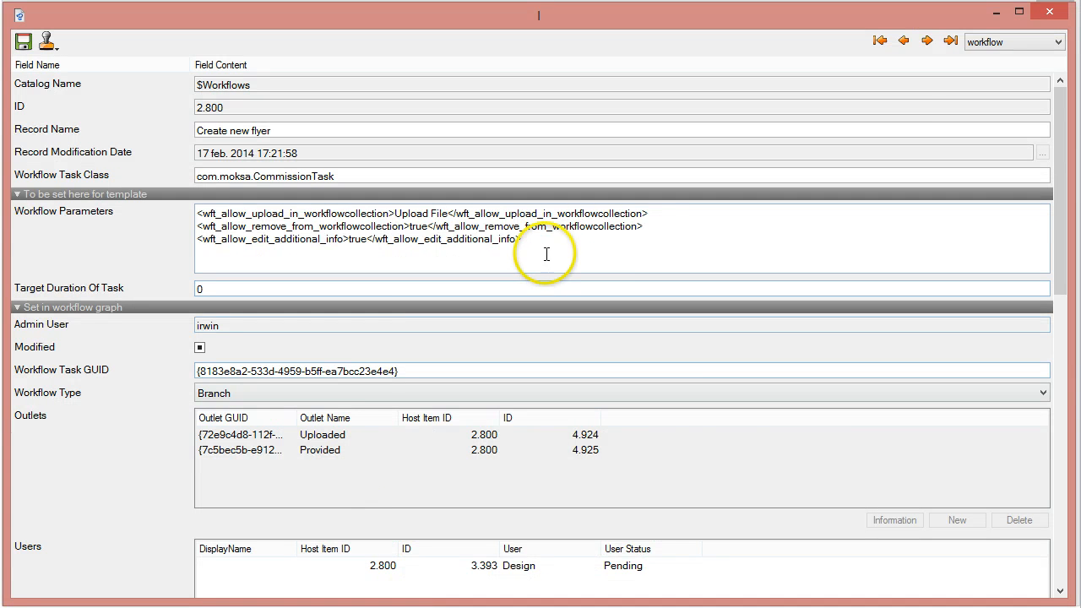
click(647, 244)
scroll(647, 245, down, 1)
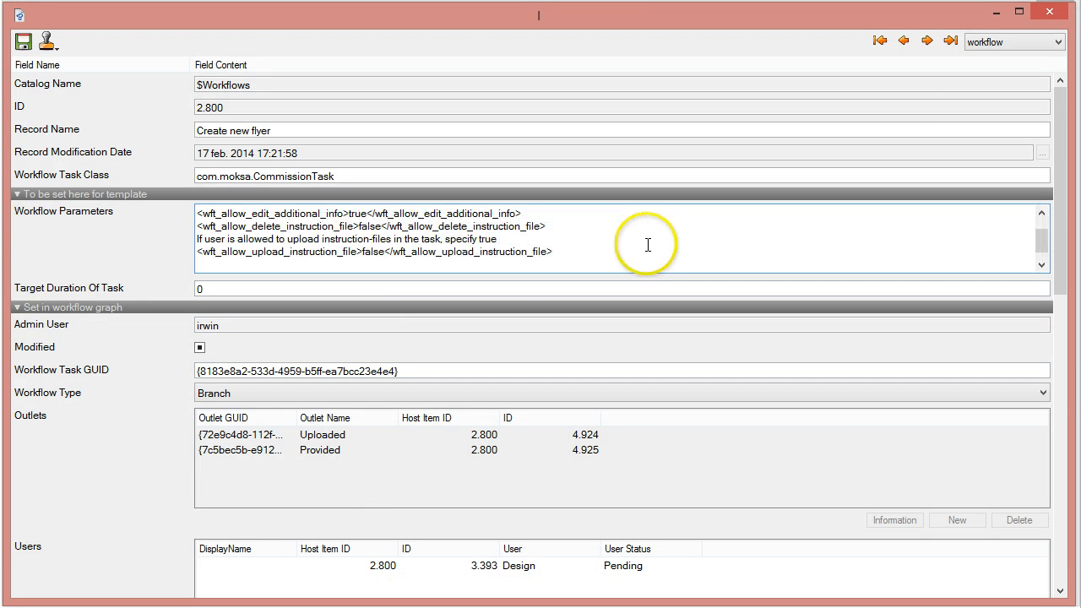
- Delete the explanatory line between the two instruction-file parameters and set wft_allow_delete_instruction_file to true
key(shift+Down)
key(Delete)
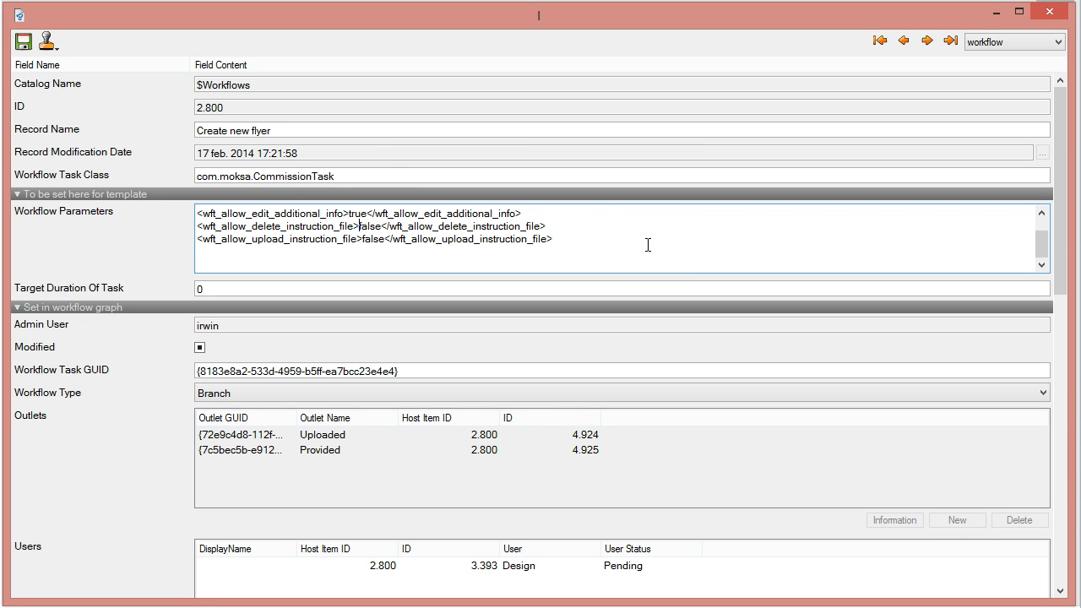
key(shift+Right)
key(shift+Right)
key(shift+Right)
key(shift+Right)
key(shift+Right)
text(true)
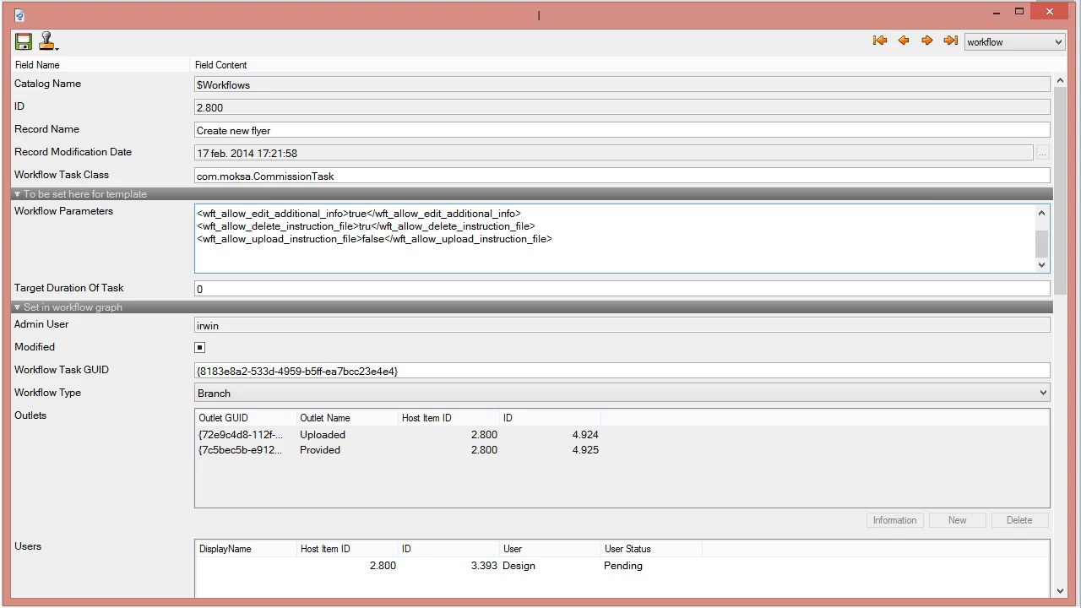
- Set the wft_allow_upload_instruction_file parameter to true
key(Down)
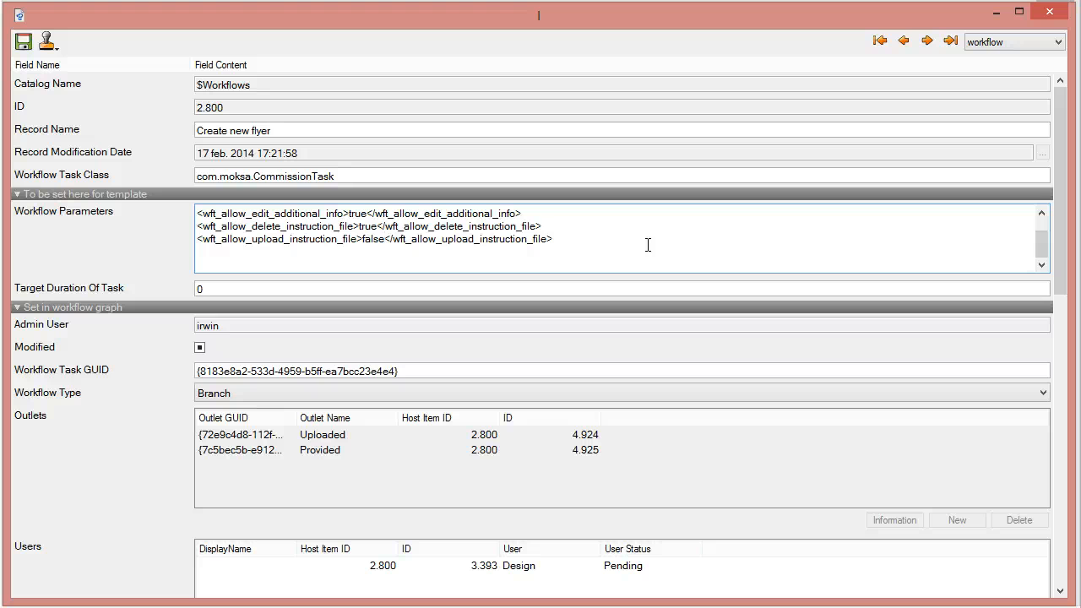
key(shift+Left)
key(shift+Left)
key(shift+Left)
key(shift+Left)
key(shift+Left)
text(t)
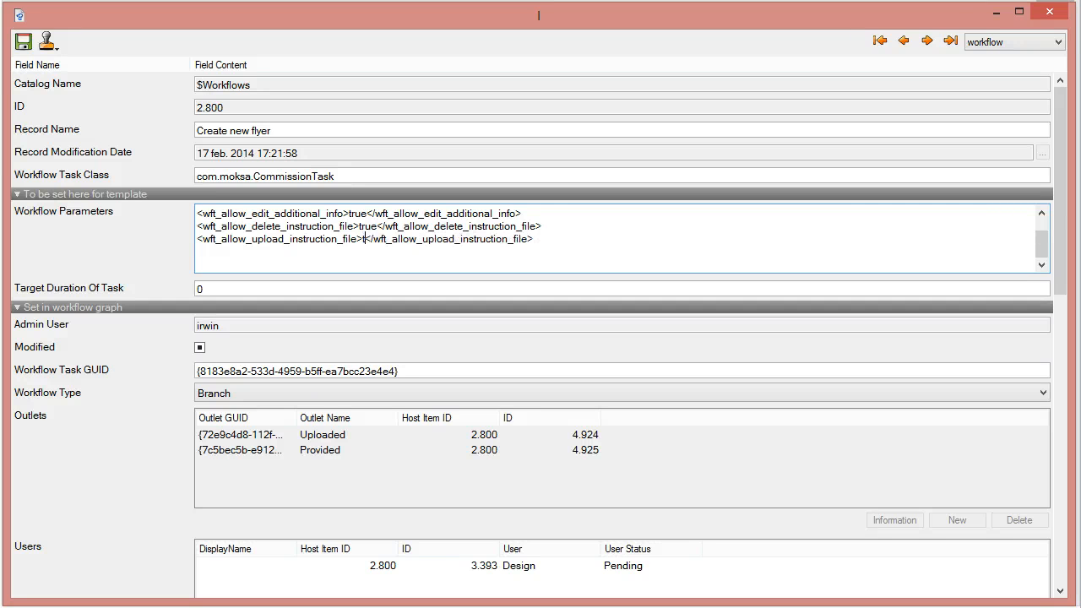
text(rue)
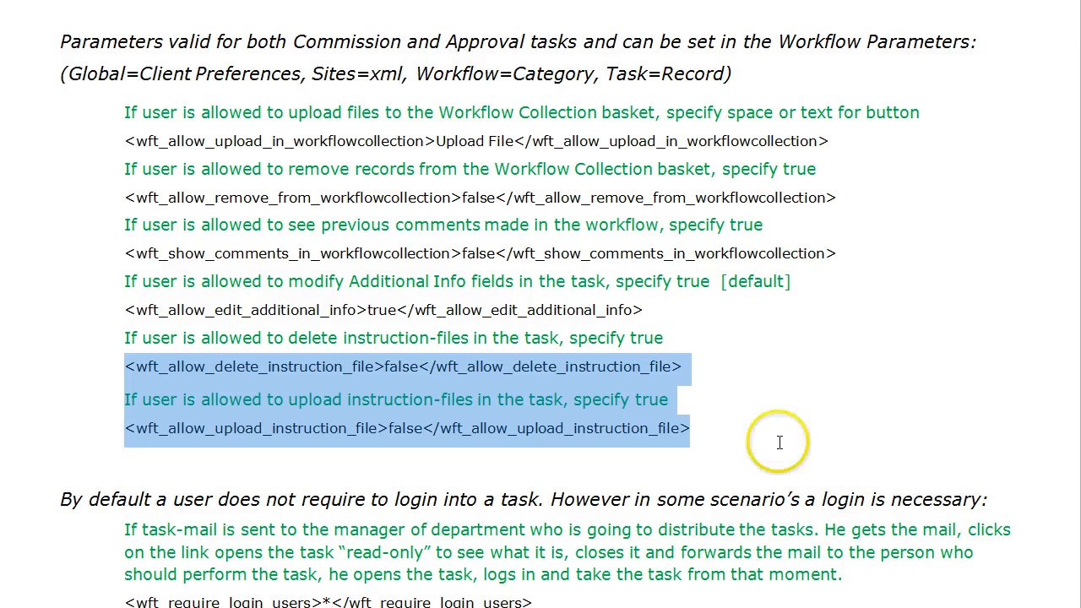
- Review the parameter list in the Word training document, then return to the Cumulus record of Create new flyer, save it and close it
click(712, 432)
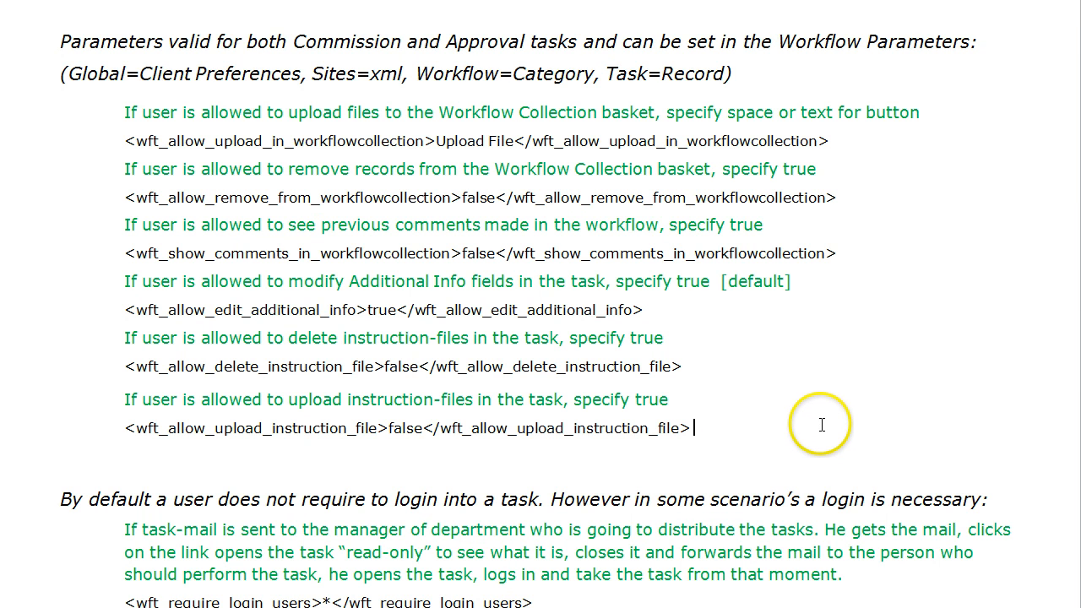
scroll(818, 425, up, 3)
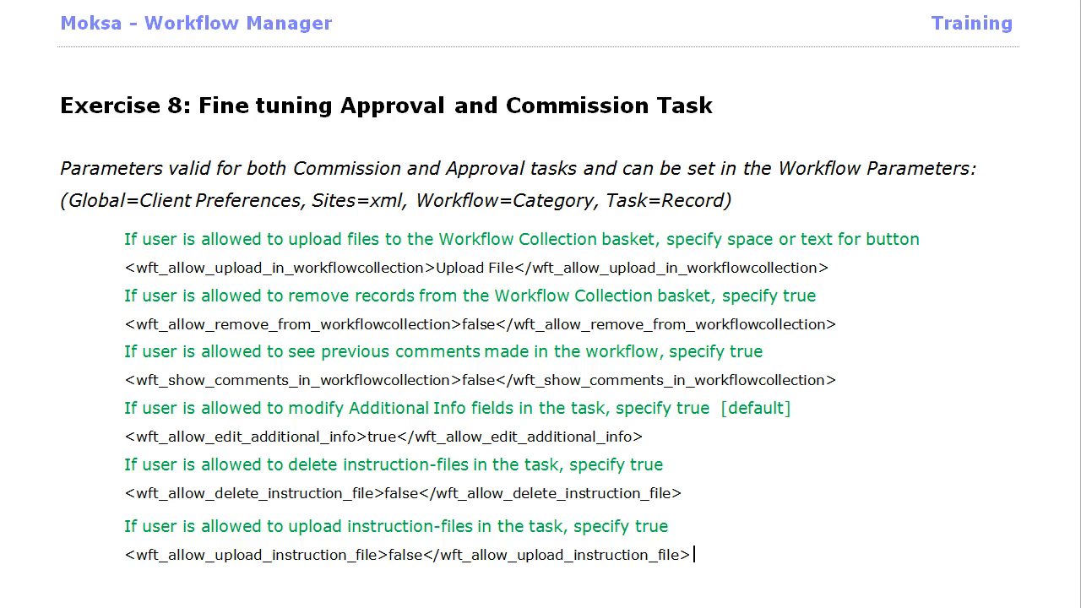
mouse_move(492, 607)
click(423, 589)
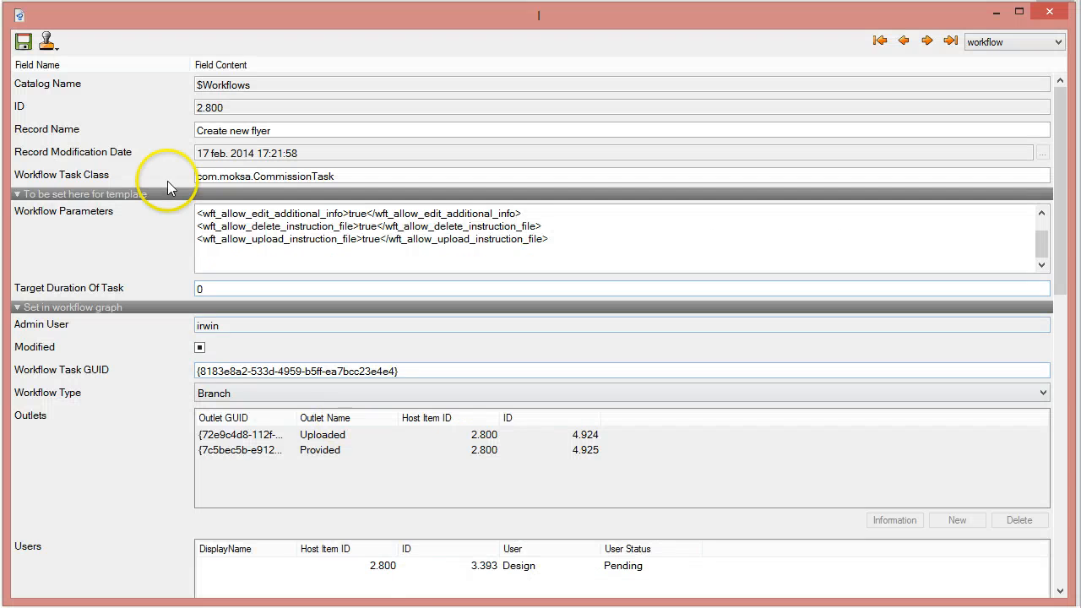
click(21, 50)
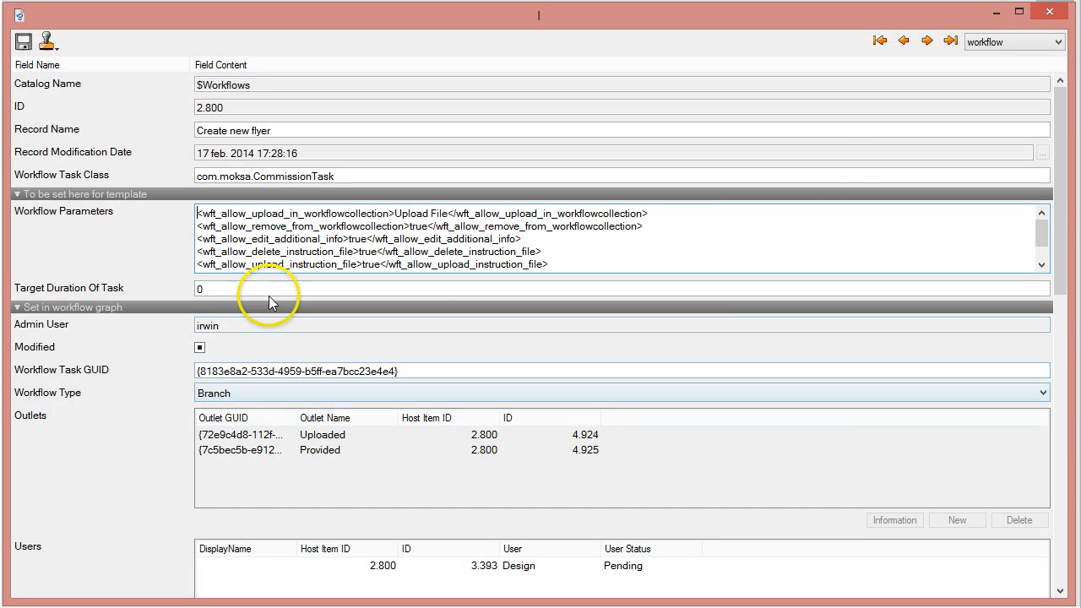
click(1049, 11)
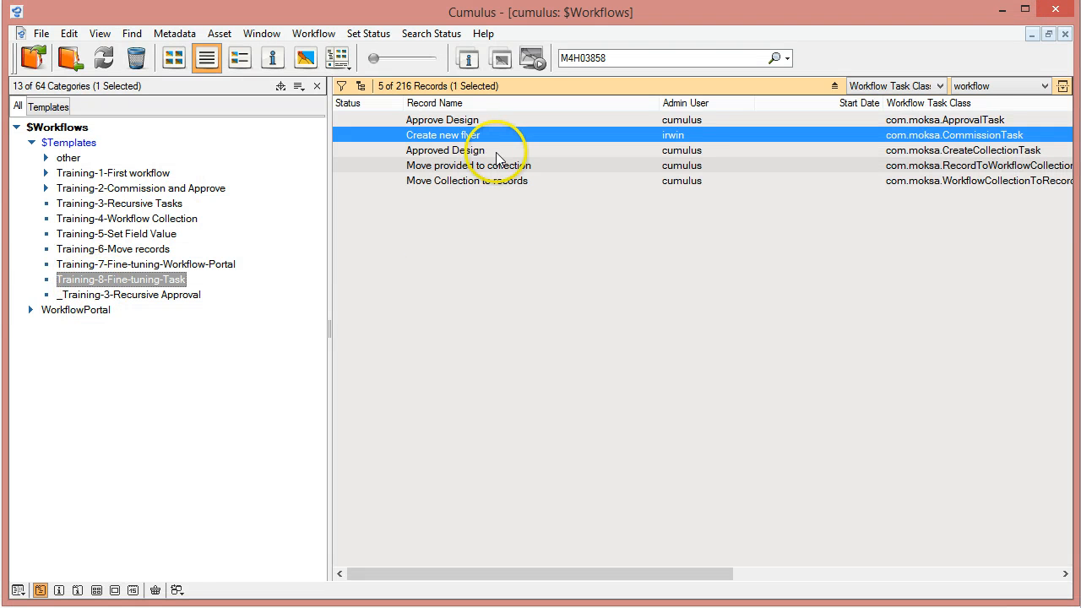
right_click(151, 283)
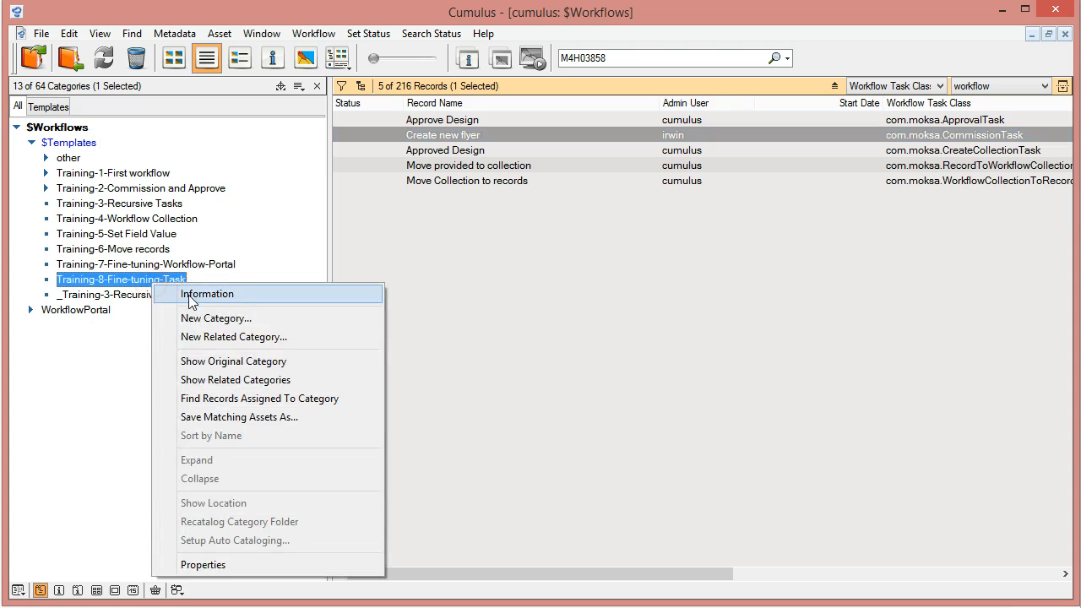
click(214, 317)
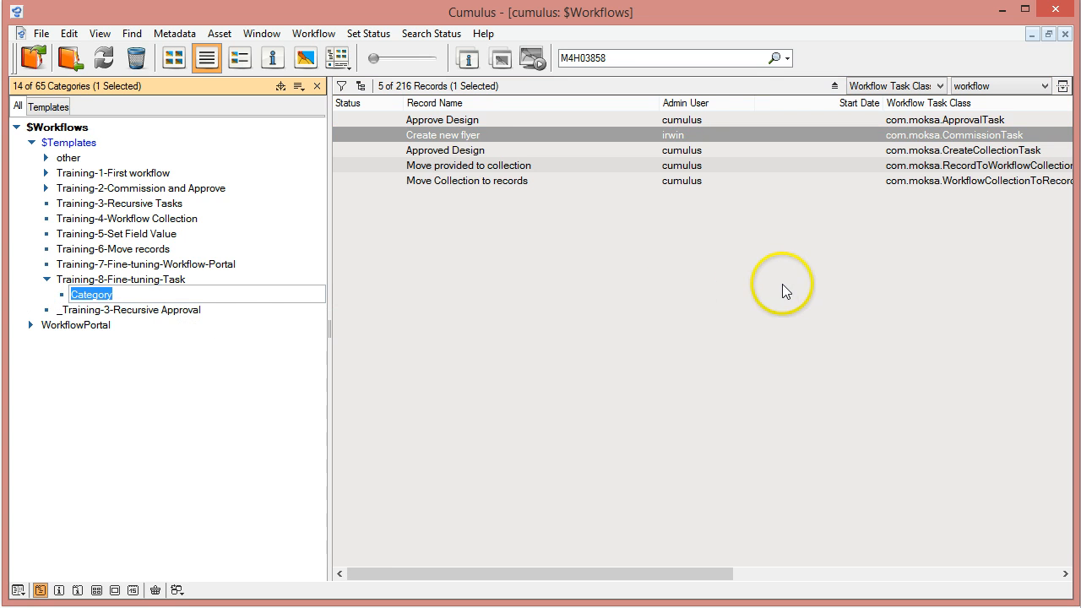
click(379, 333)
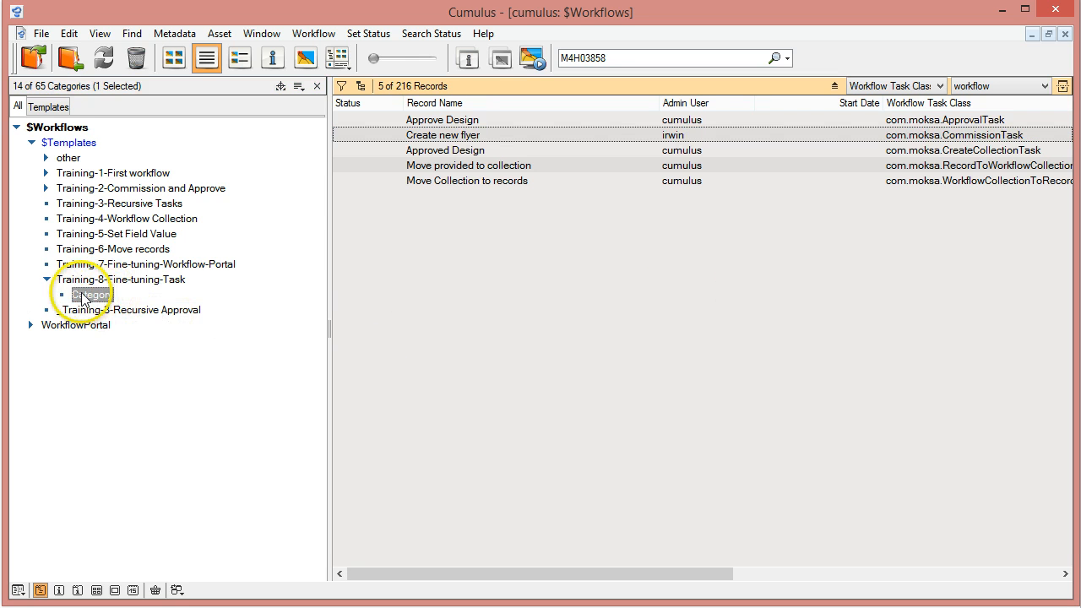
click(143, 297)
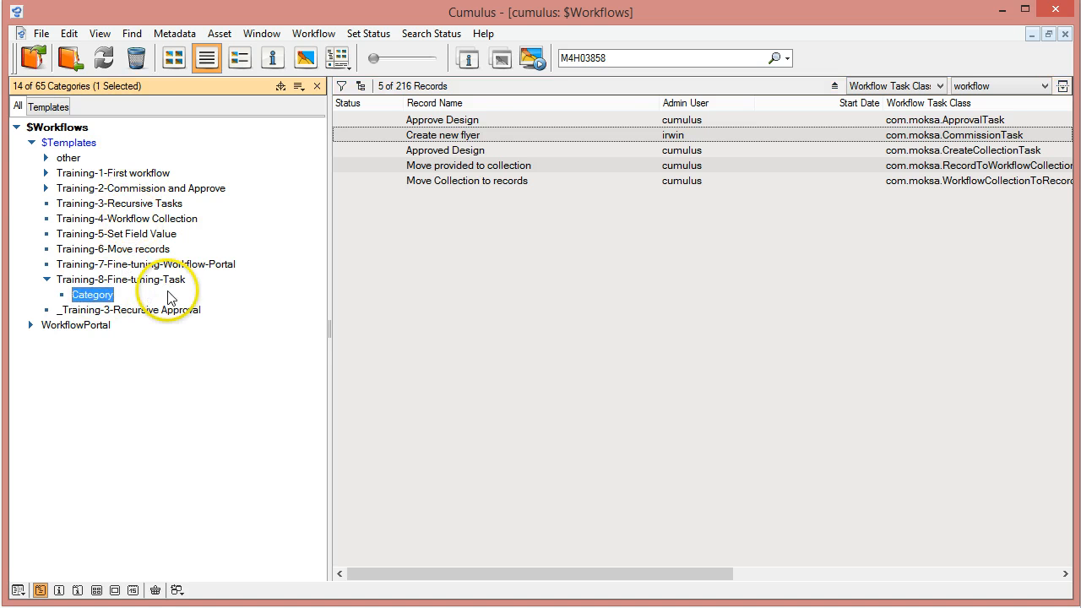
click(136, 58)
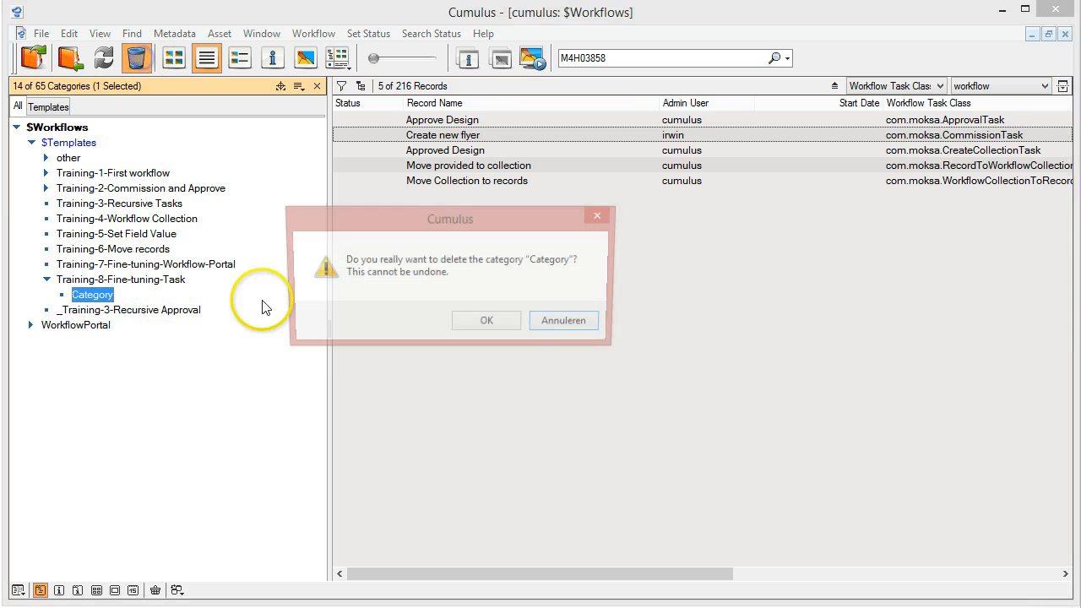
click(493, 325)
- Enable Portal Template in the workflow view of the Training-8-Fine-tuning-Task category's information, save it and close the window
click(93, 280)
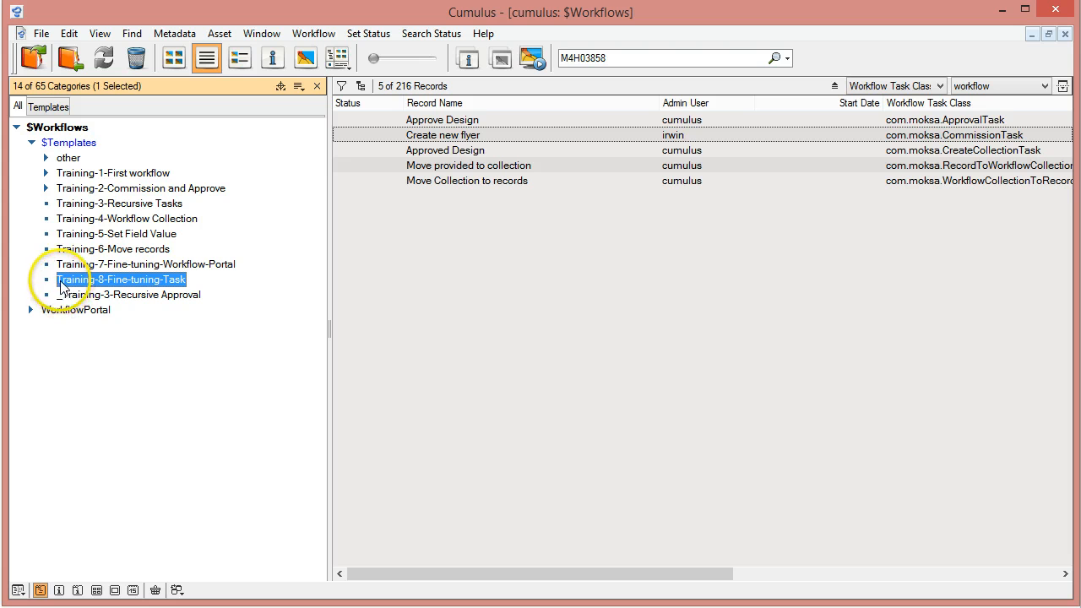
right_click(67, 287)
click(126, 292)
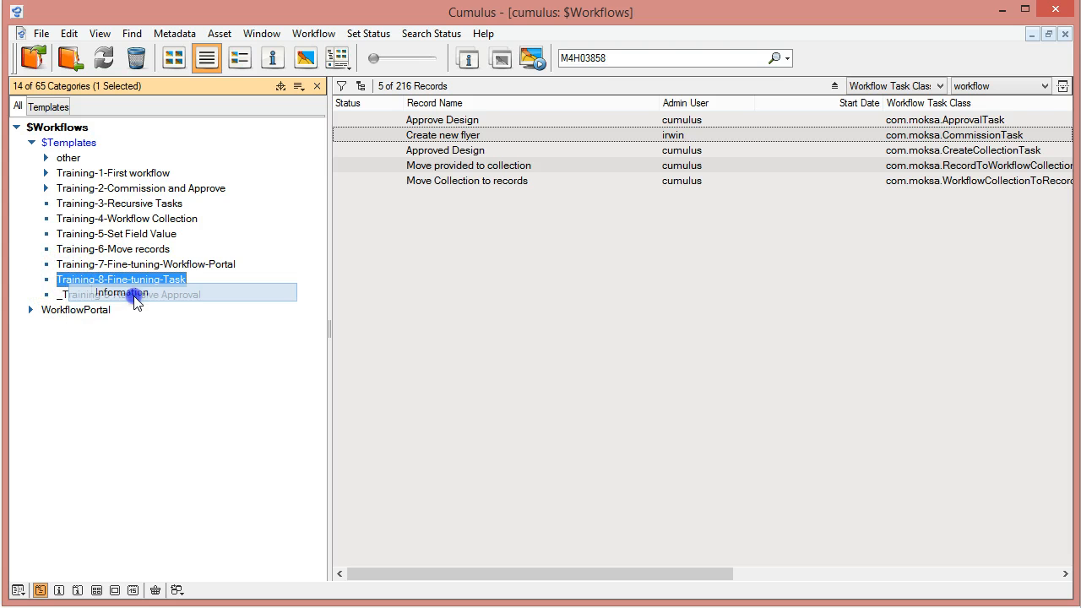
click(1002, 47)
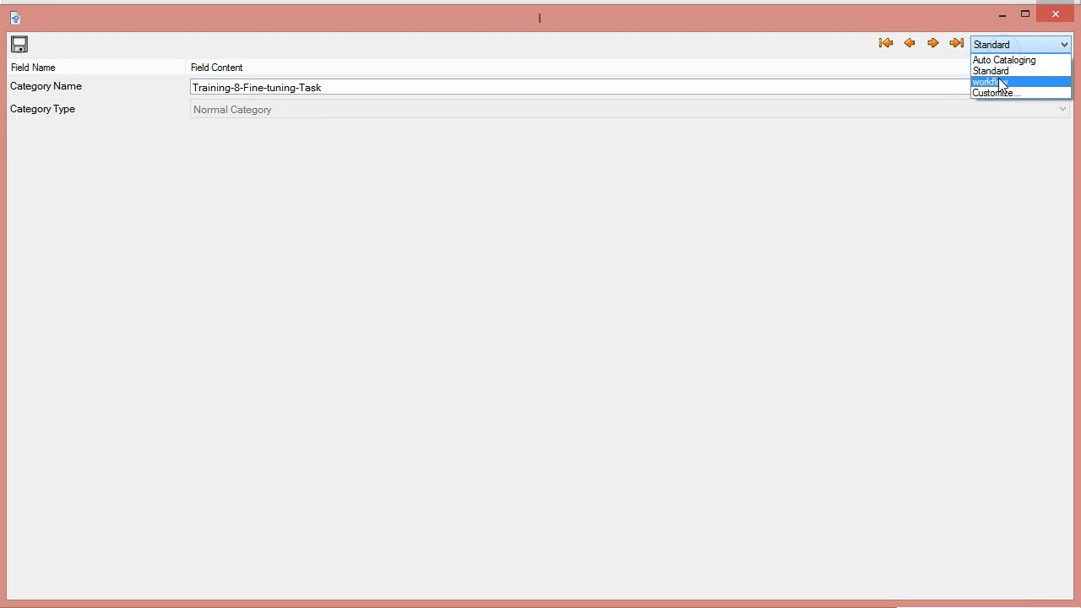
click(998, 81)
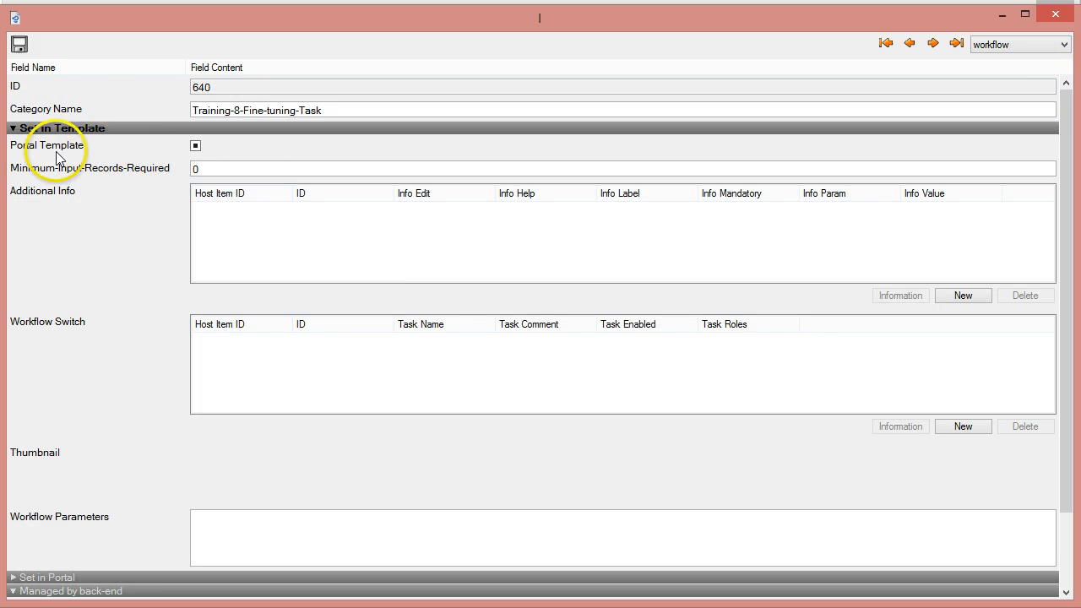
click(196, 146)
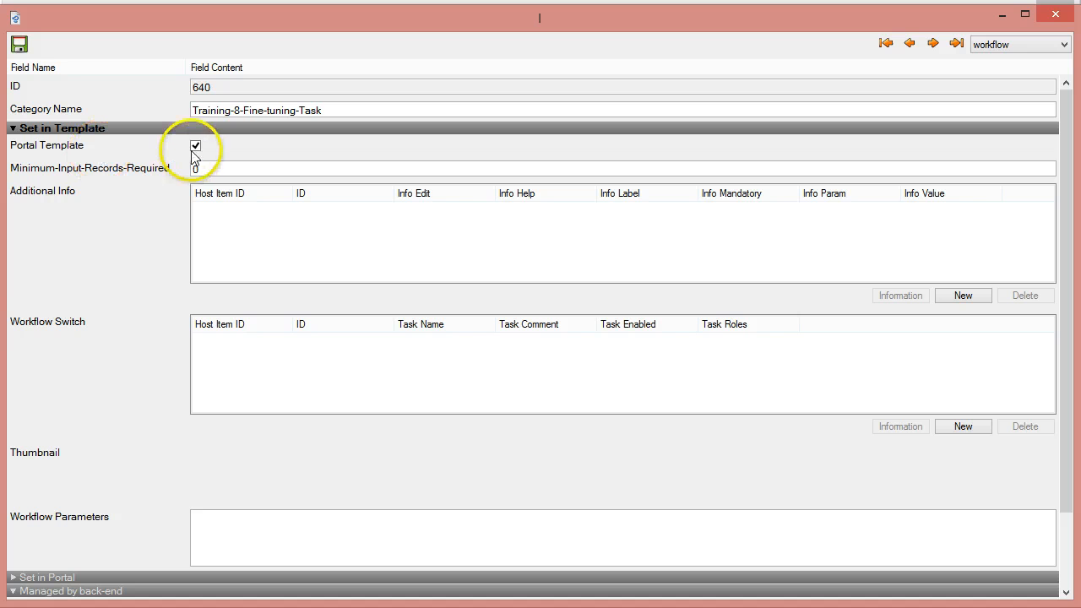
click(18, 44)
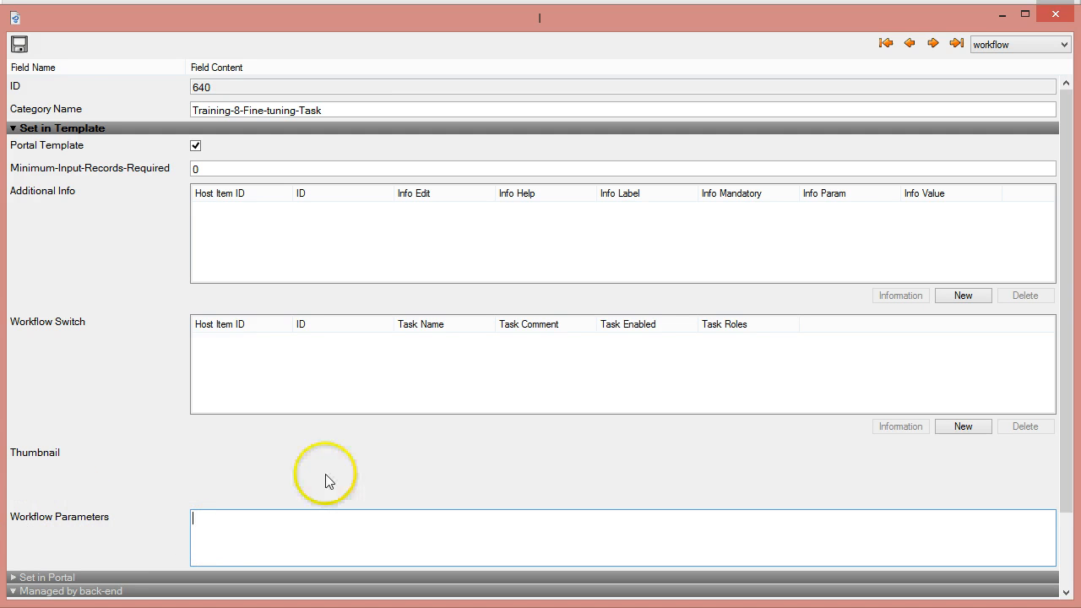
click(1058, 17)
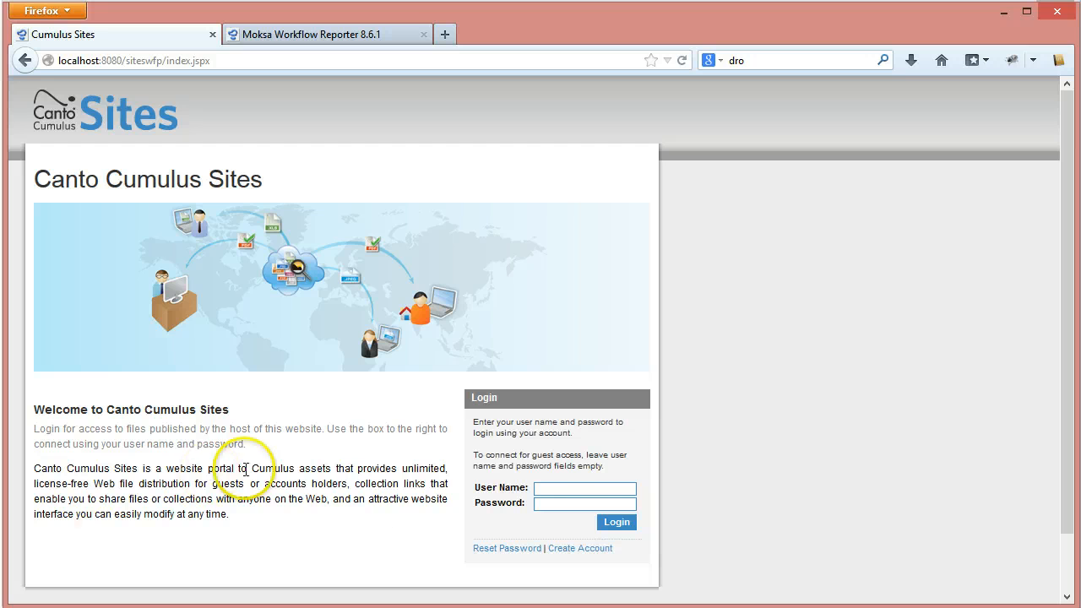
- Log in to Canto Cumulus Sites in Firefox with the account's user name and password
click(580, 487)
click(580, 487)
click(568, 503)
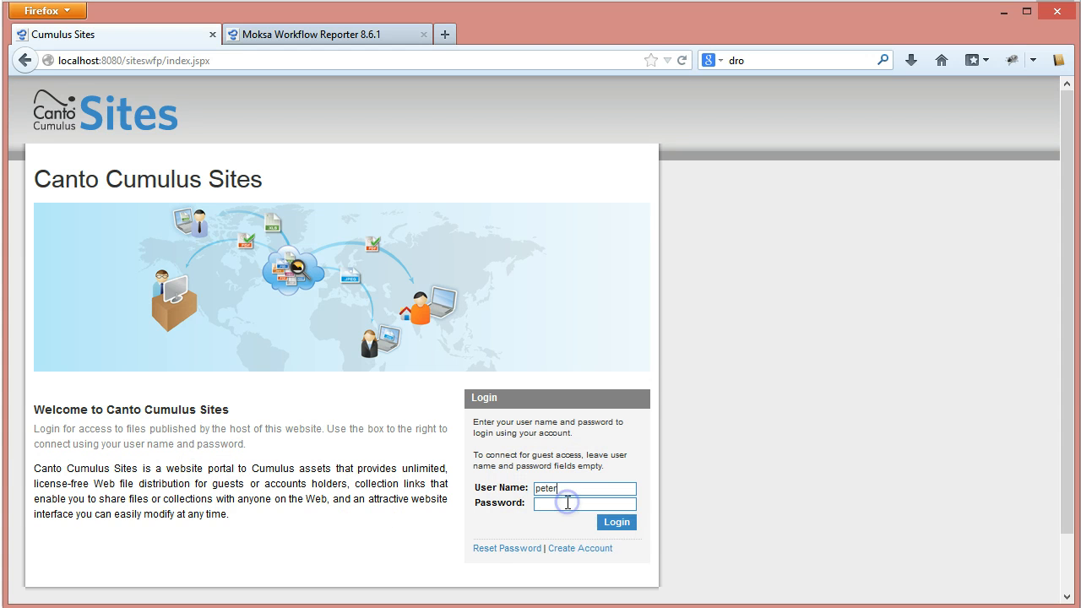
click(568, 503)
text(●●●●●)
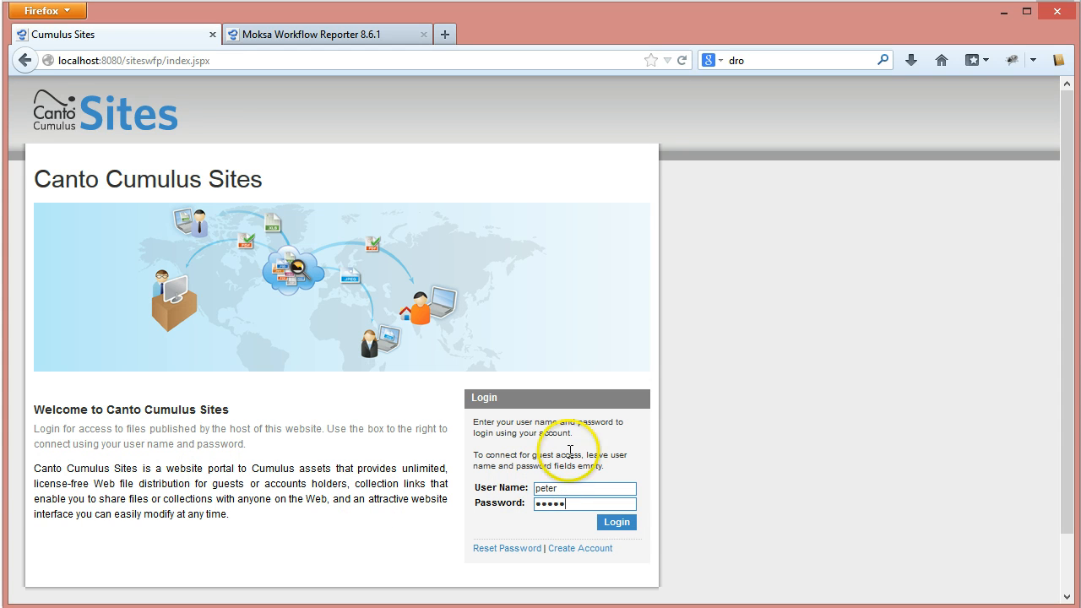
click(622, 522)
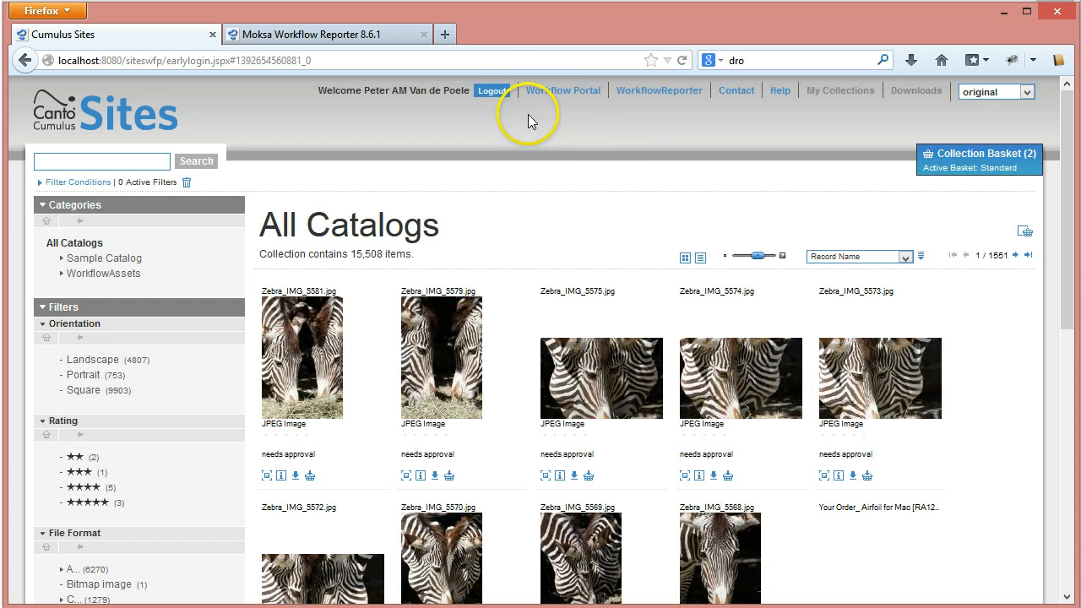
- Start a new workflow from the Training-8-Fine-tuning-Task template in the Workflow Portal
click(542, 100)
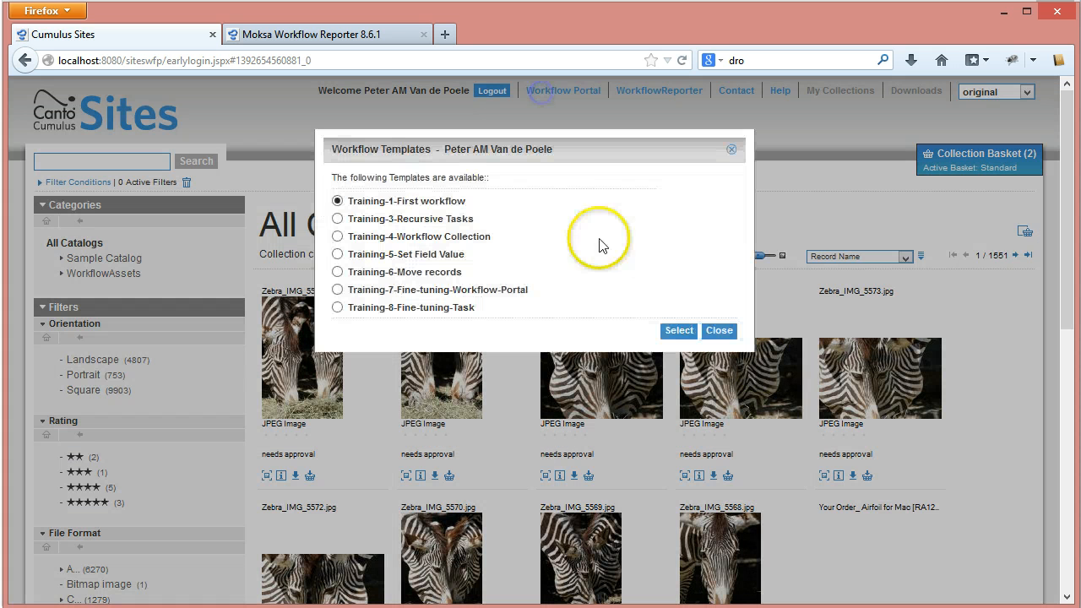
click(337, 308)
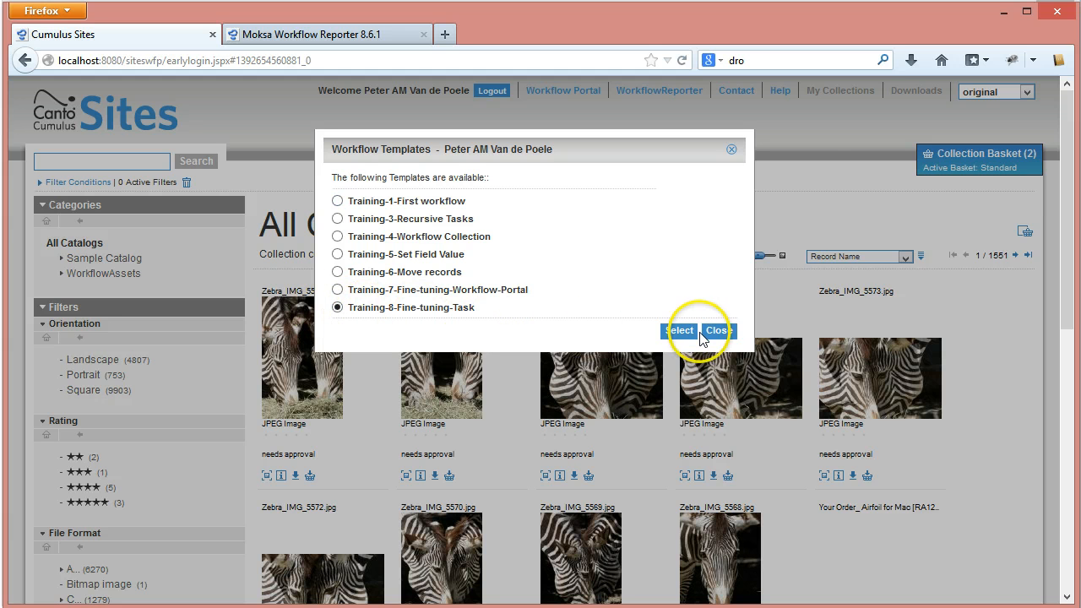
click(680, 332)
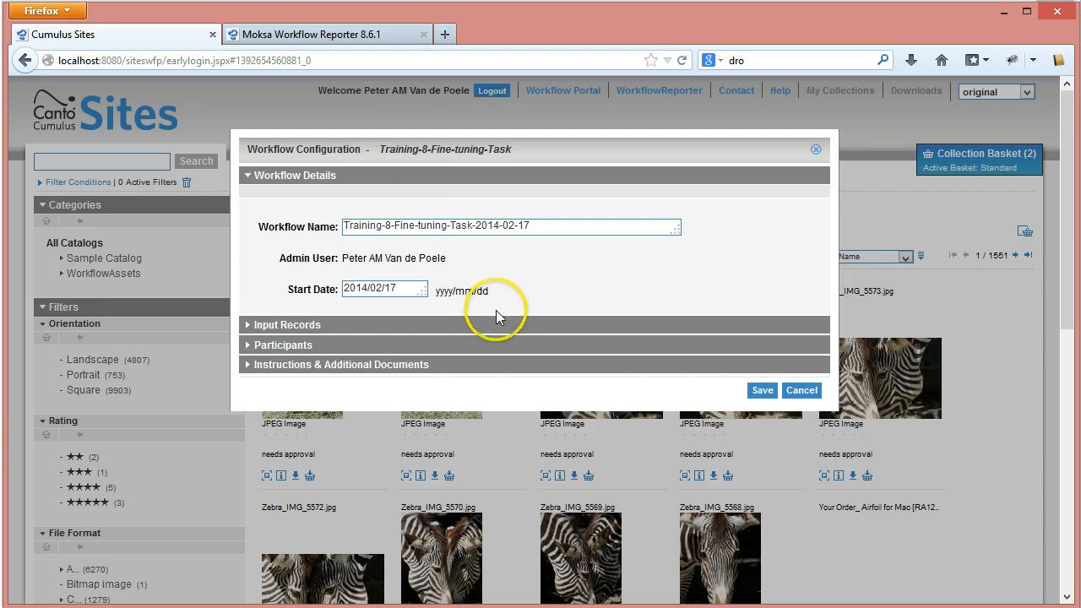
- Assign the first available user to the Design role and the only available user to the Marketing role in the workflow's participants
click(308, 348)
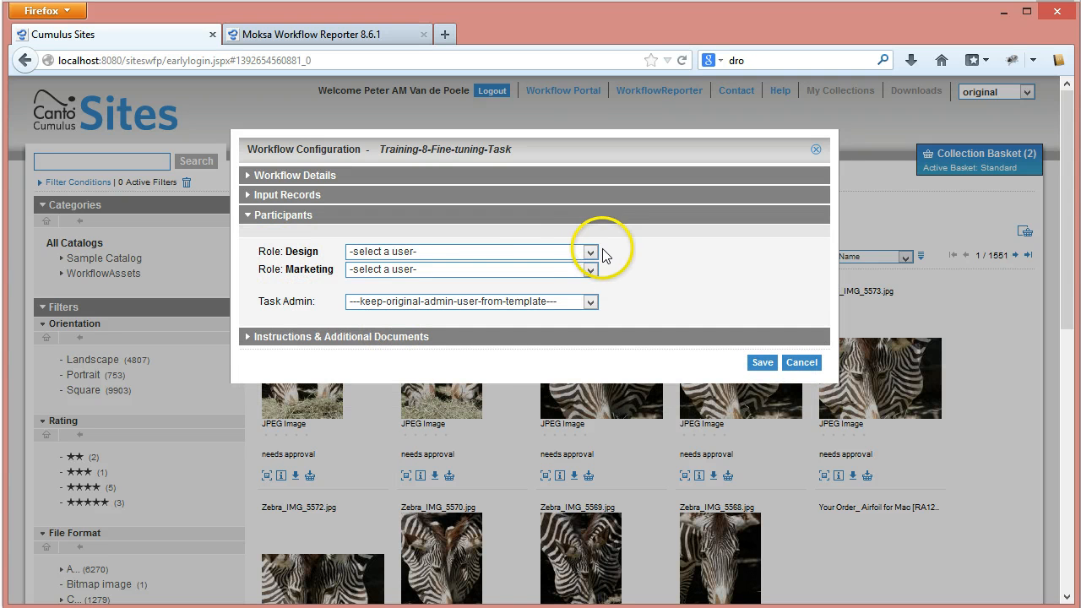
click(590, 251)
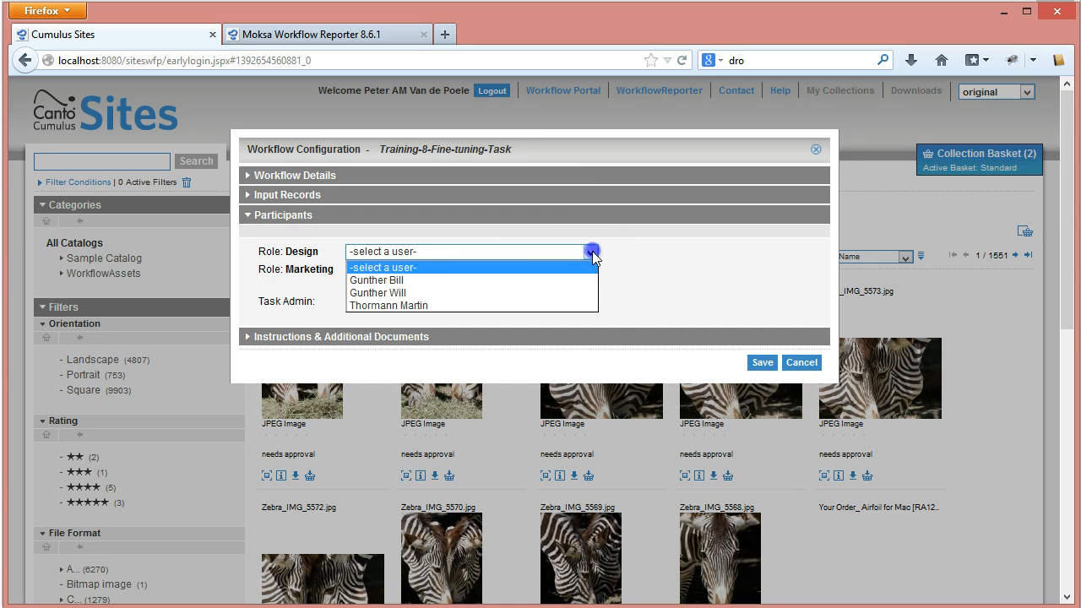
click(399, 282)
click(367, 269)
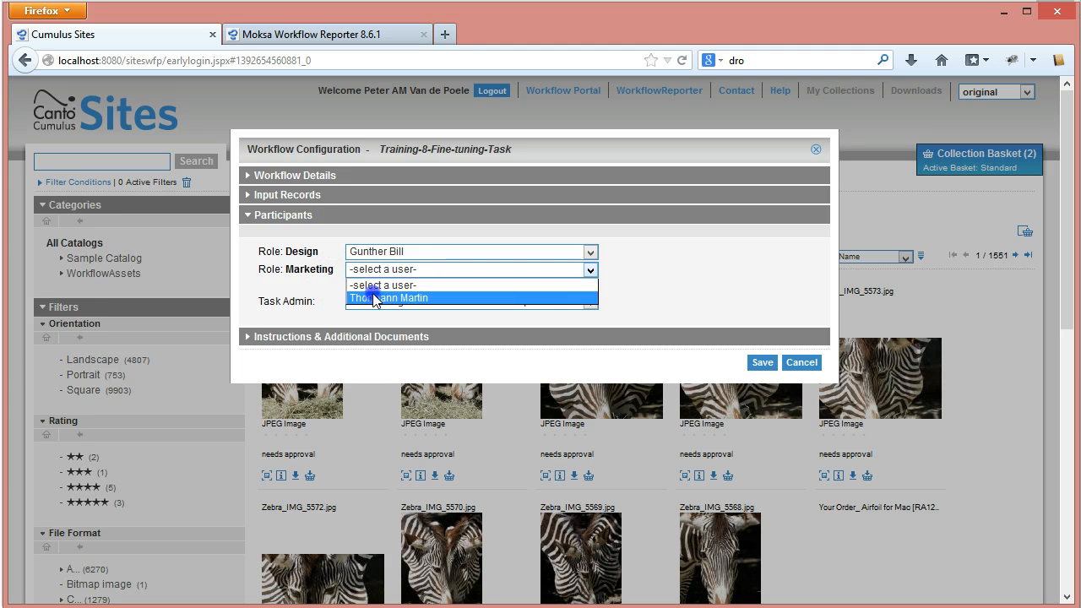
click(376, 300)
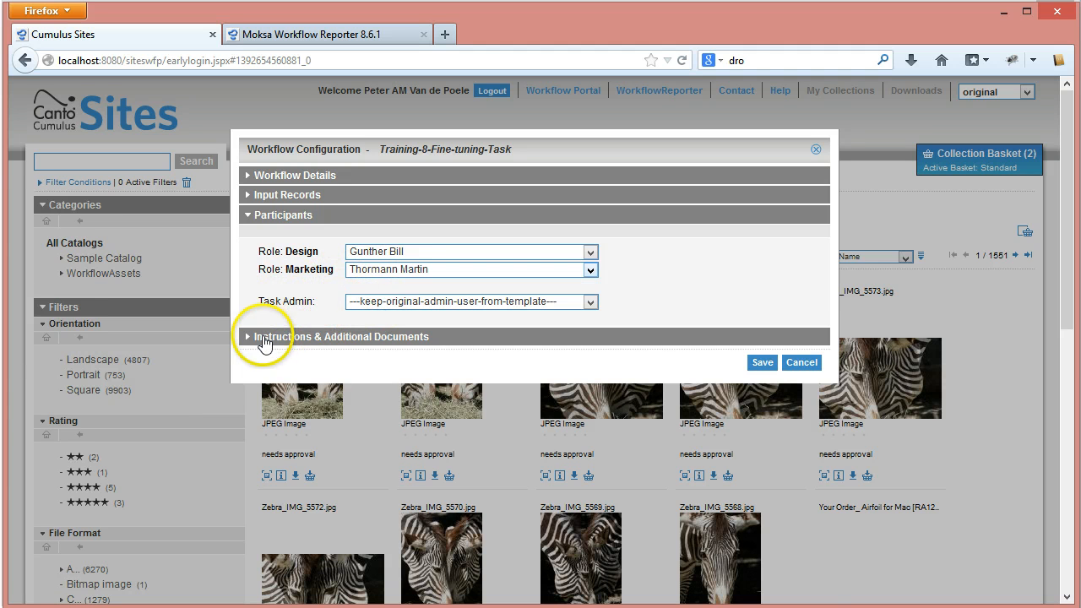
- Enter the workflow instructions "please create design" and upload StyleGuide.pdf as an additional document
click(264, 338)
click(342, 316)
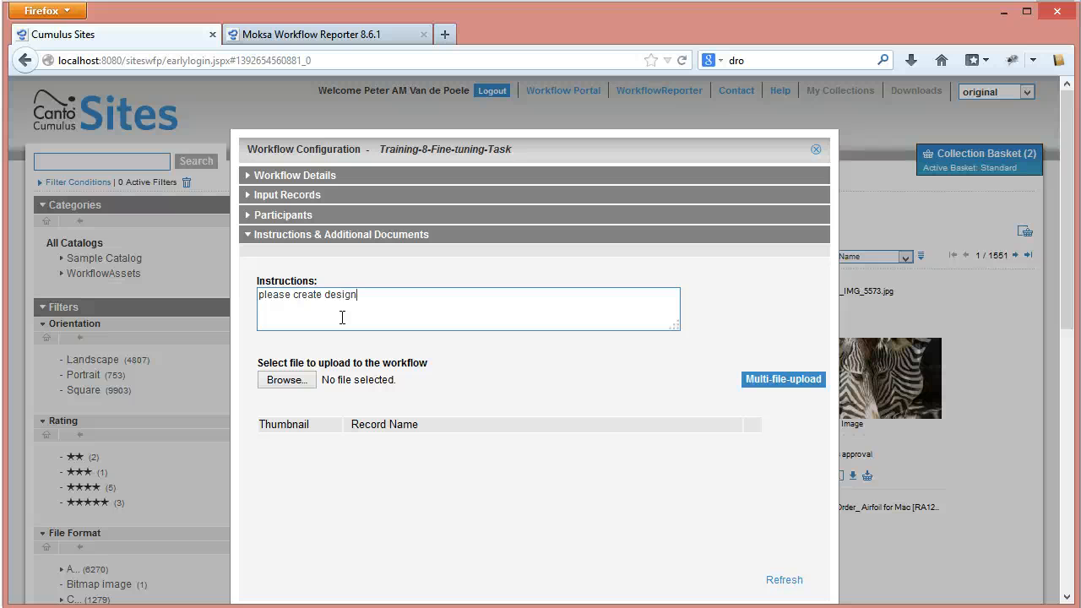
click(285, 379)
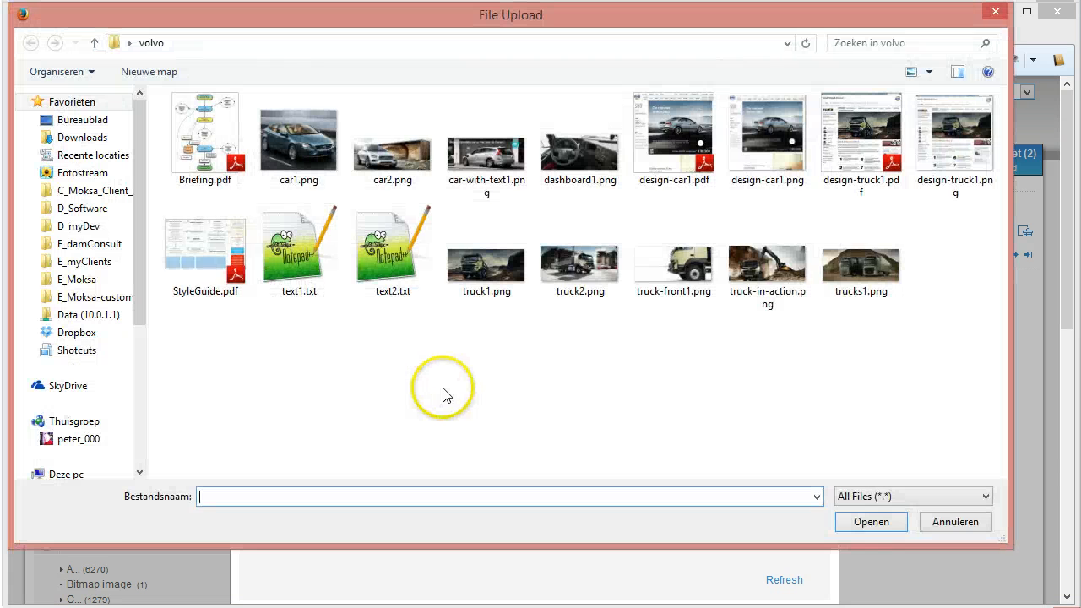
click(205, 257)
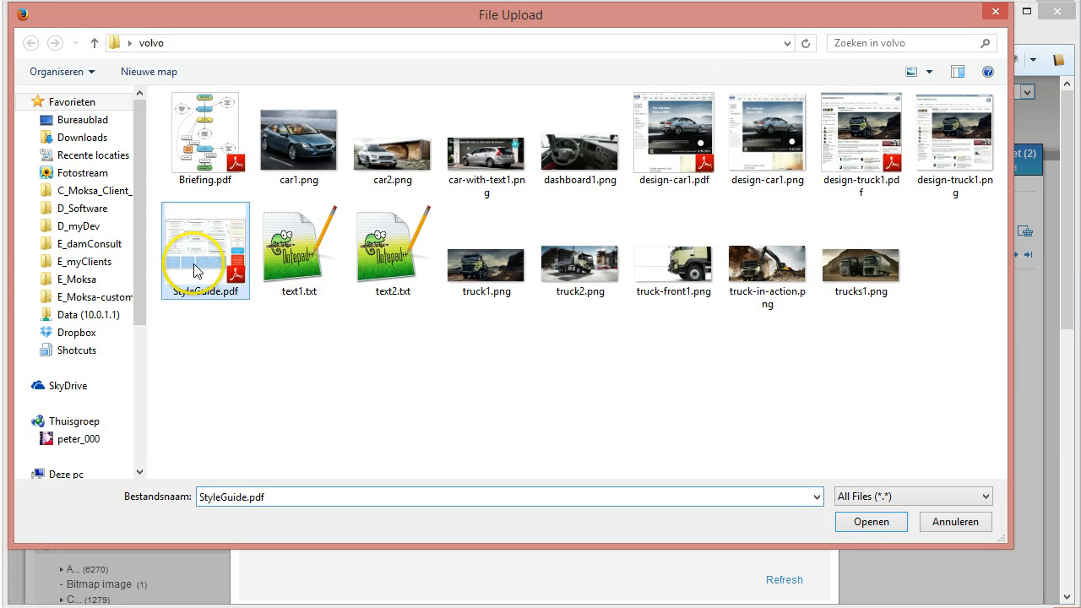
click(858, 520)
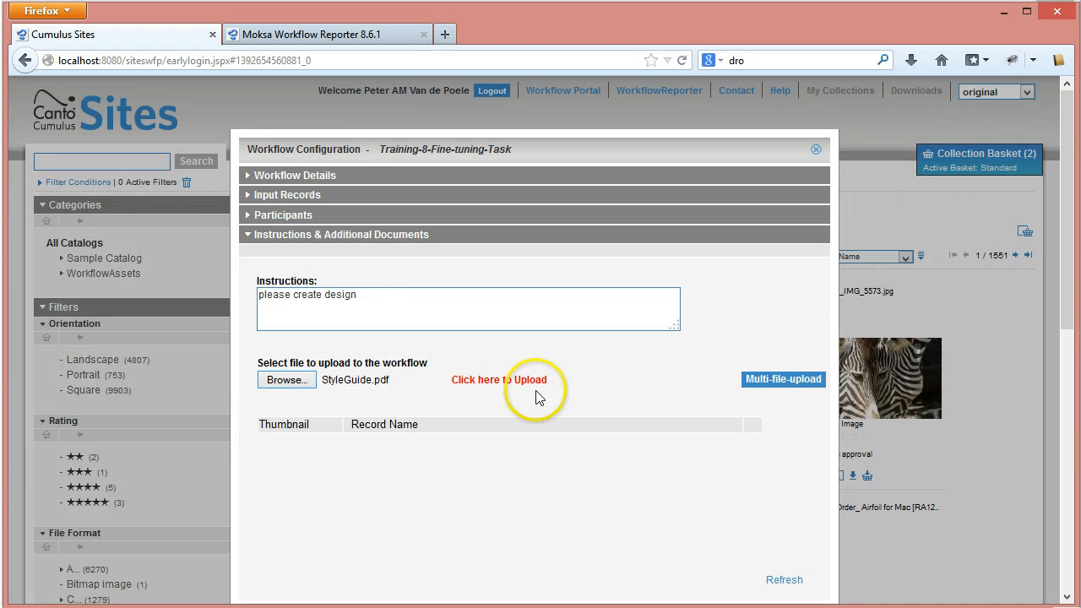
click(509, 380)
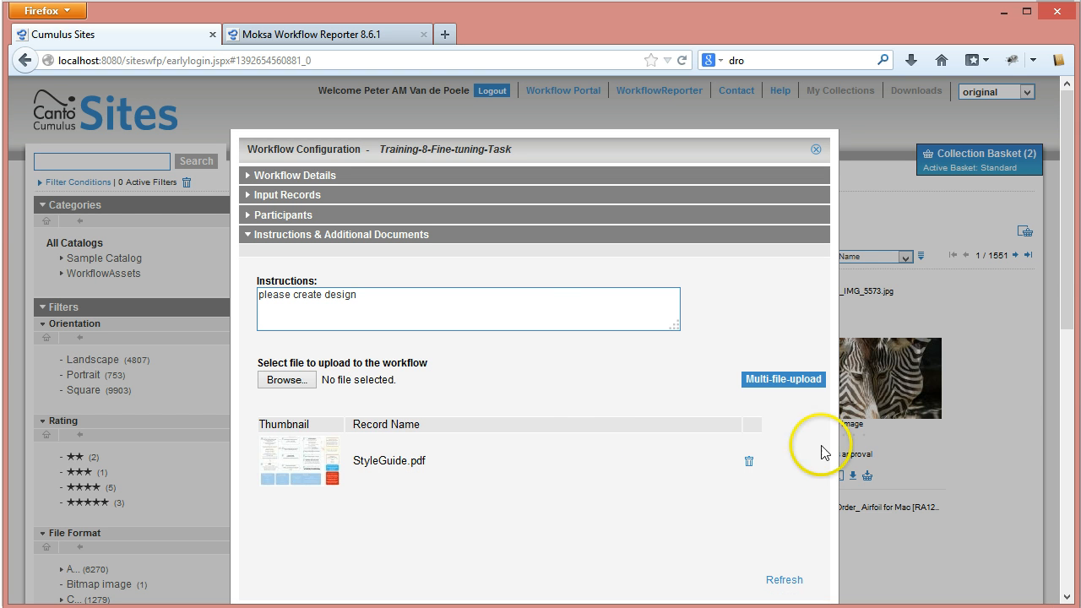
- Save the workflow configuration and submit the request to start the workflow, closing its window and logging out of Cumulus Sites
drag(1067, 304, 1071, 344)
click(762, 539)
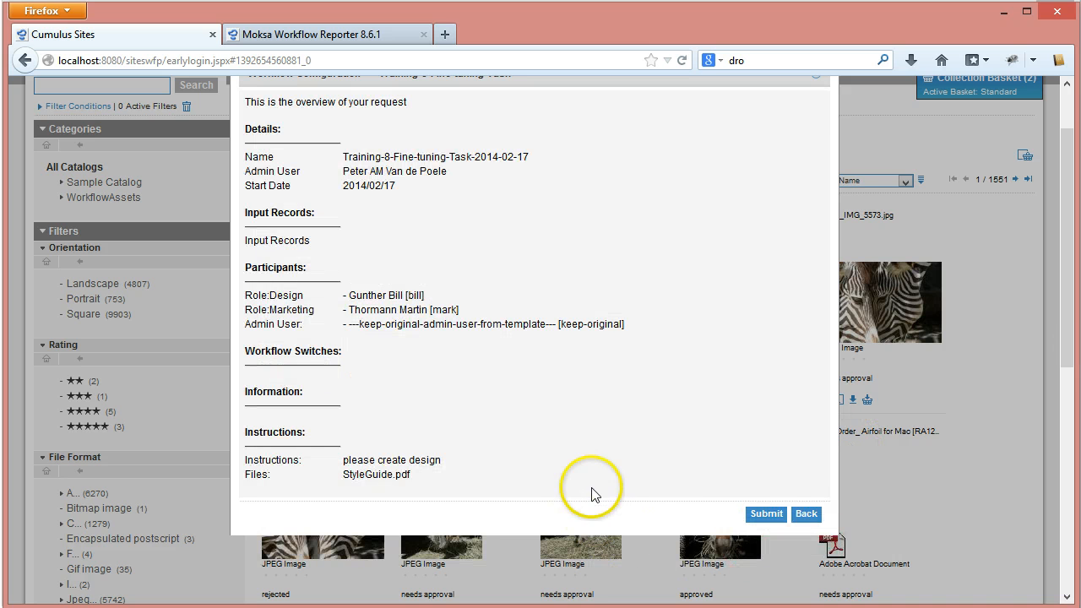
click(766, 514)
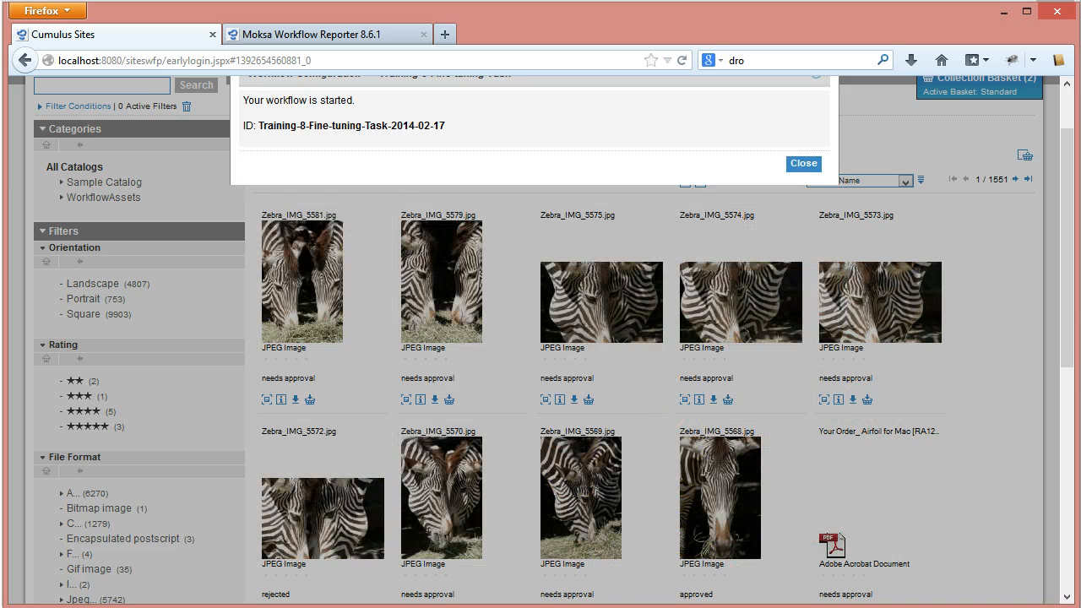
drag(1066, 284, 1062, 210)
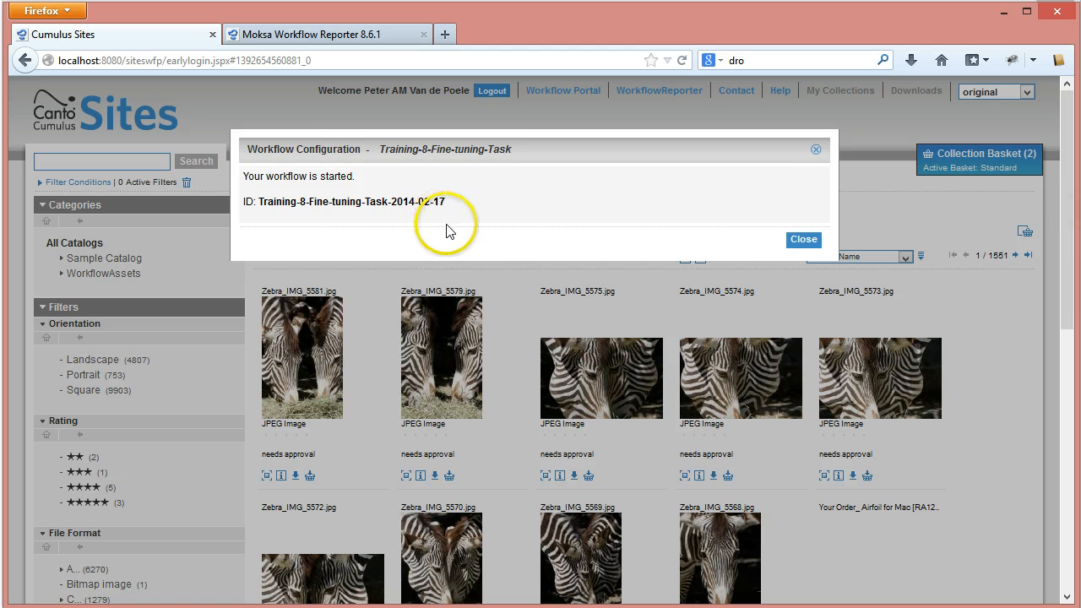
click(799, 240)
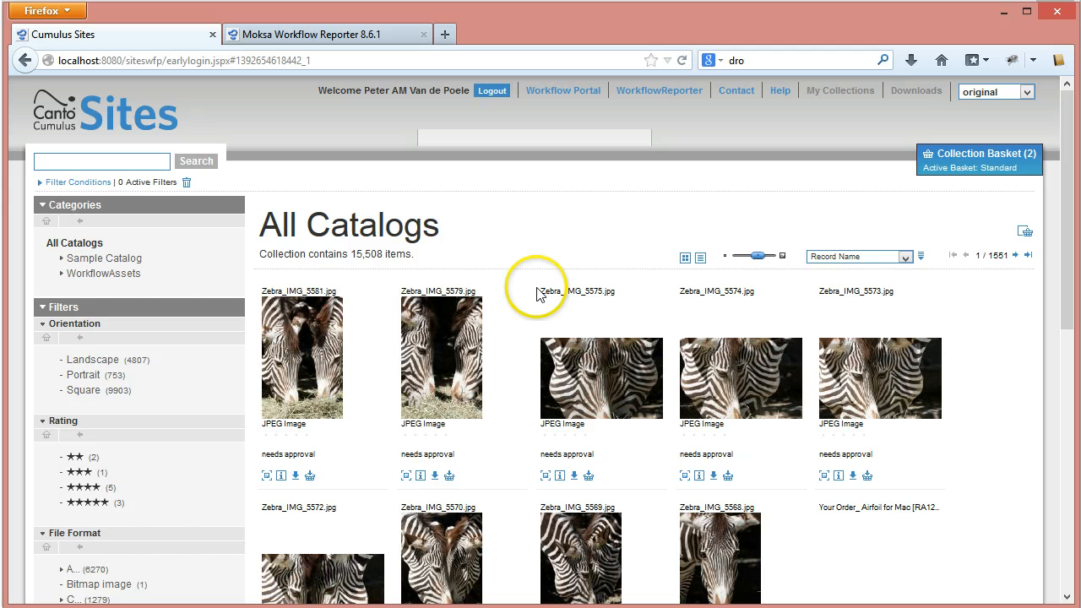
click(487, 95)
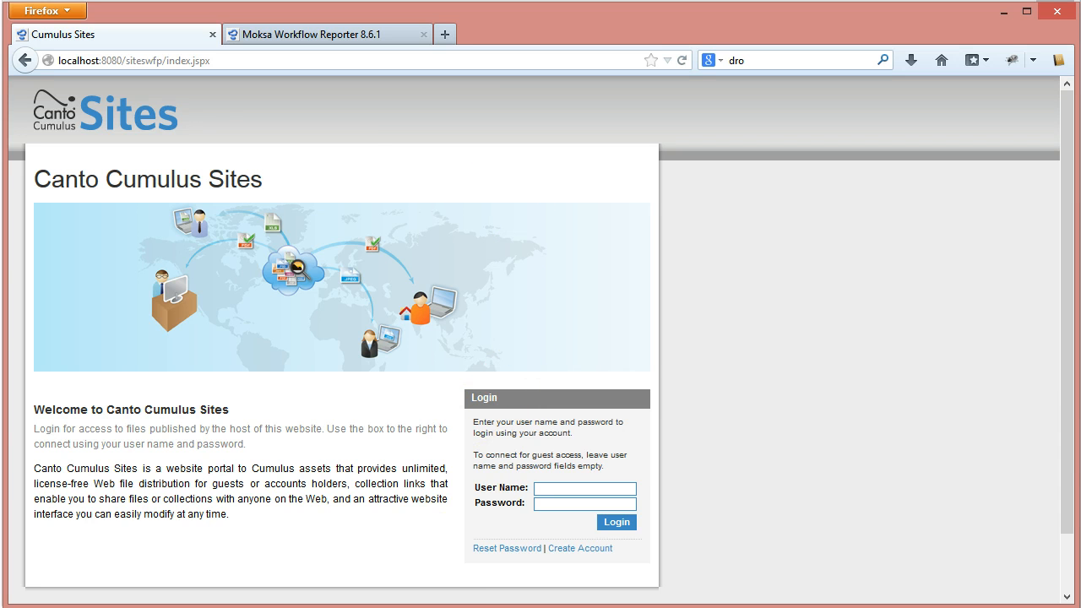
- Switch to Thunderbird, fetch the mail and open the Training-8-Fine-tuning-Task "Create new flyer" message in the designer's inbox
click(386, 607)
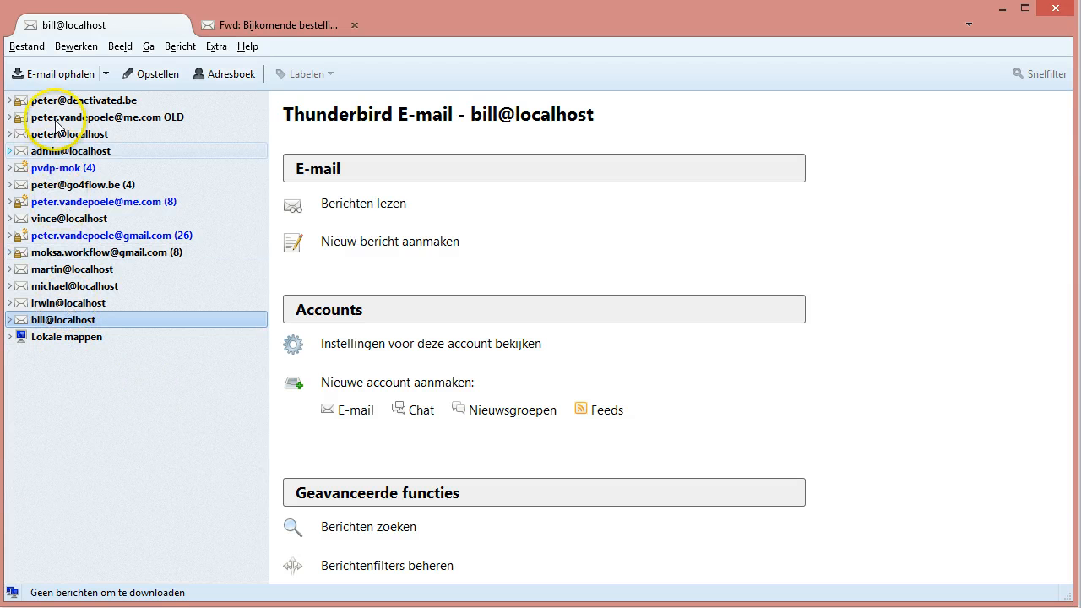
click(89, 78)
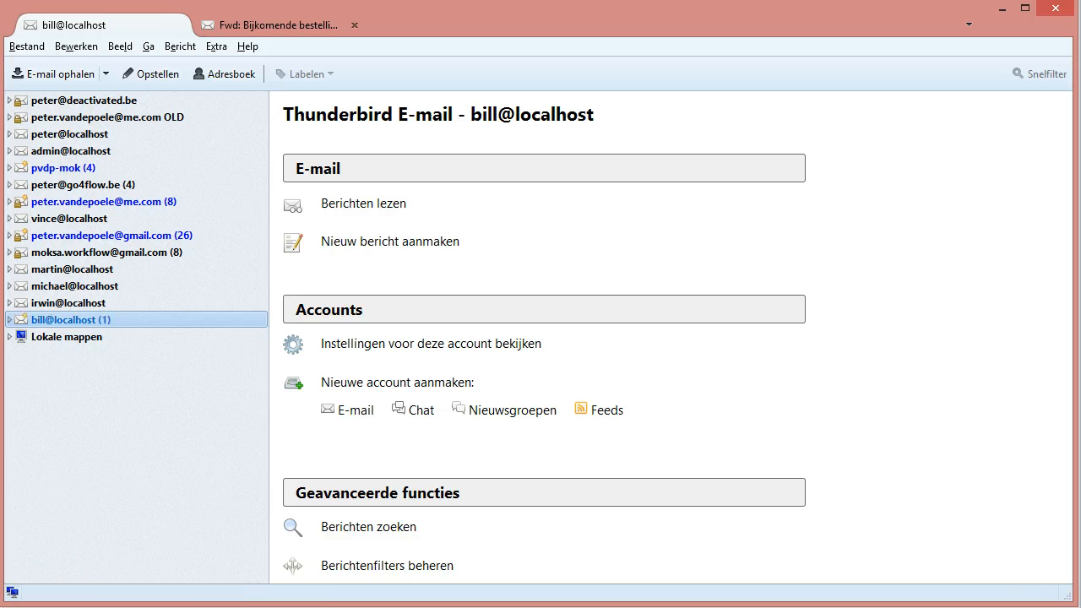
click(9, 320)
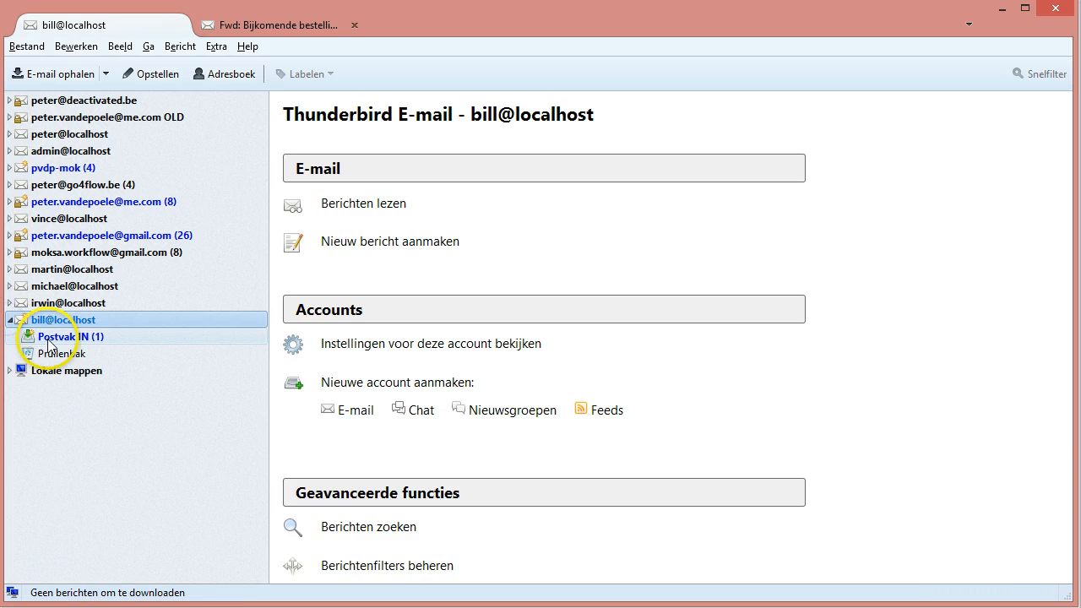
click(34, 336)
click(448, 431)
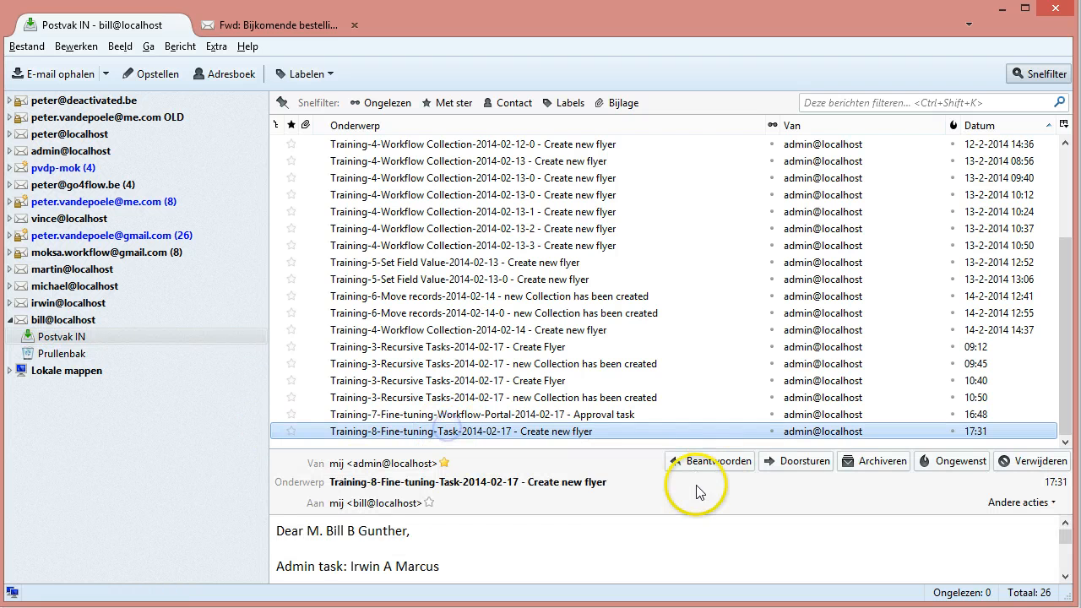
drag(630, 444, 628, 253)
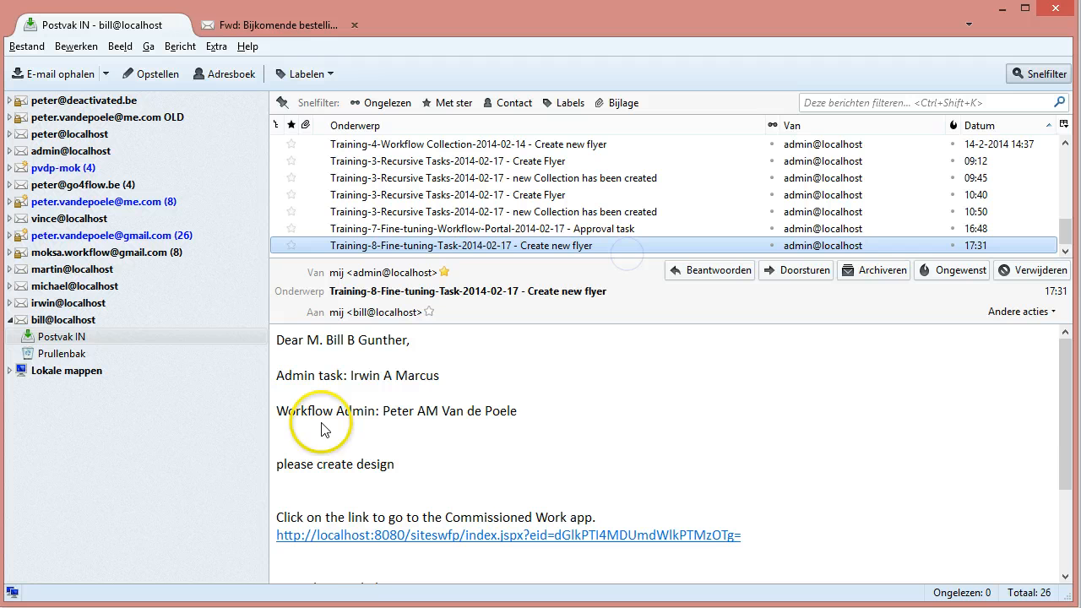
- Open the Create new flyer task from the link in the message and look over its instructions and workflow info
click(330, 545)
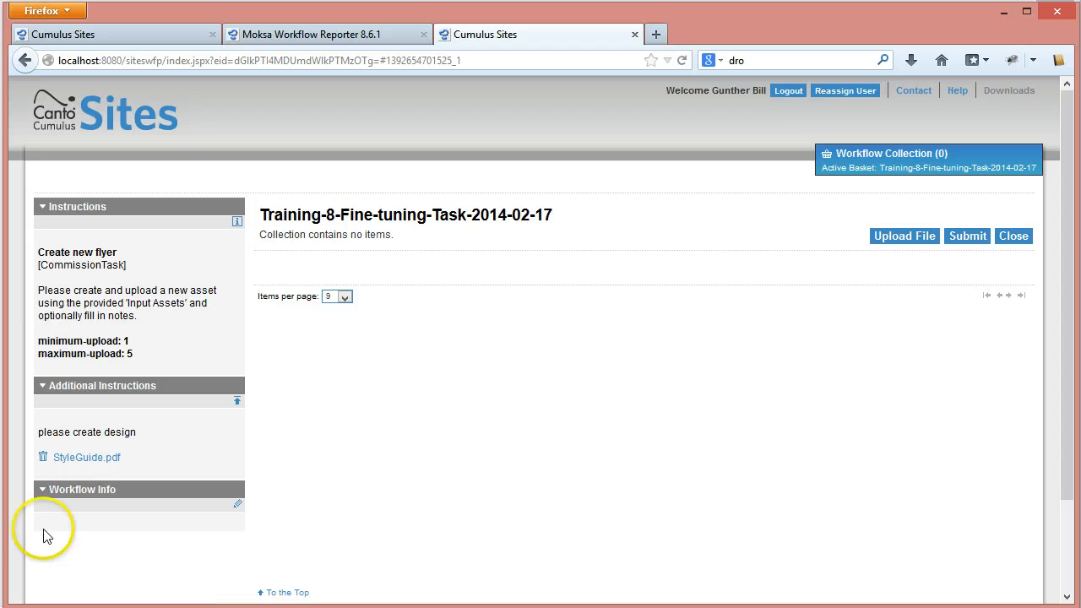
scroll(54, 542, down, 2)
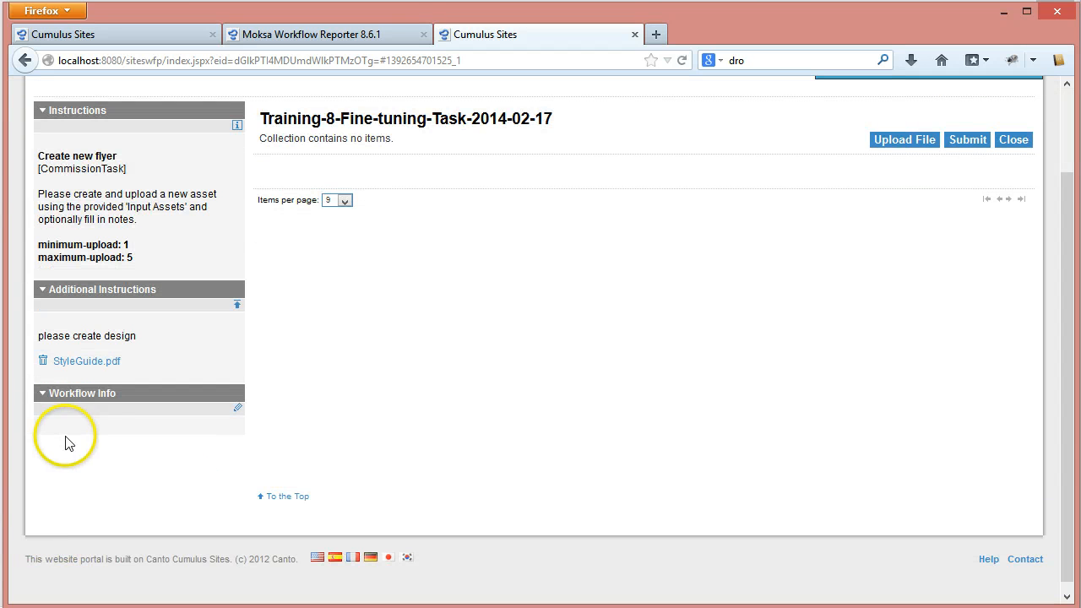
scroll(77, 464, up, 2)
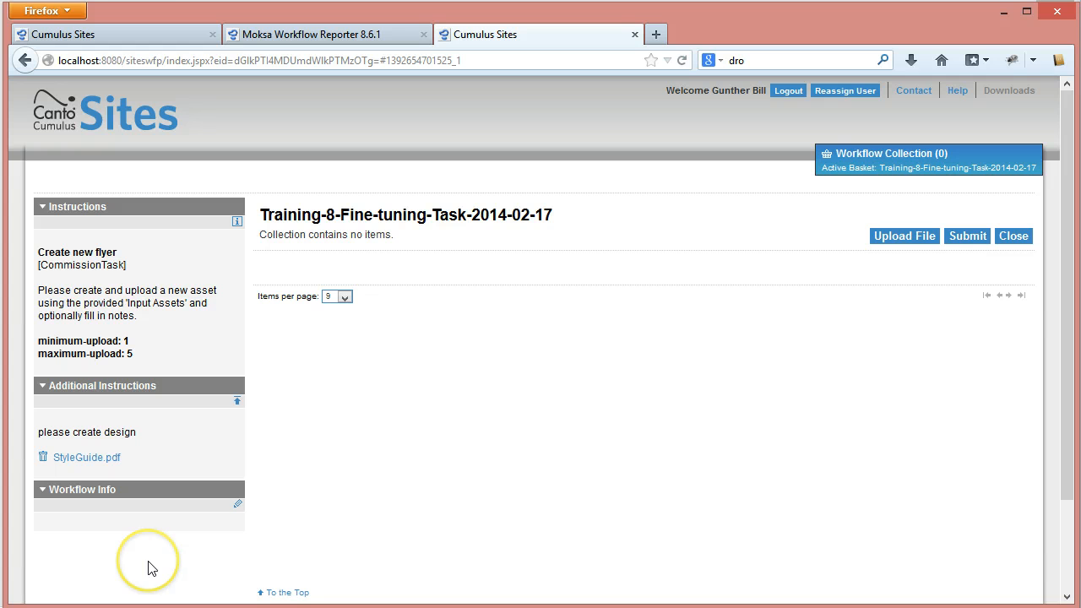
- Upload text1.txt to the task's Additional Instructions and remove StyleGuide.pdf from them
click(237, 406)
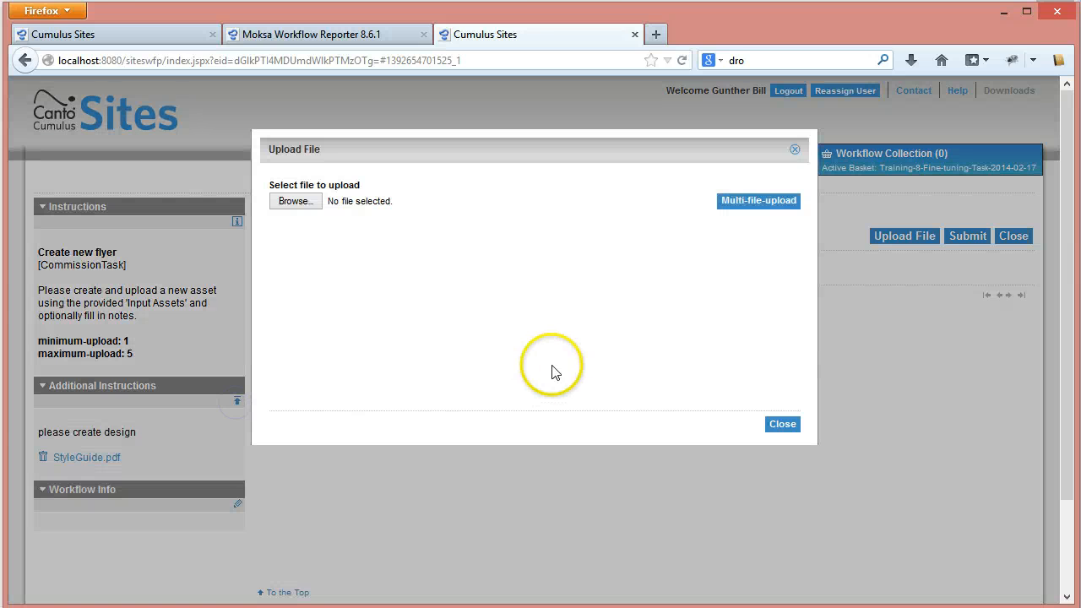
click(306, 208)
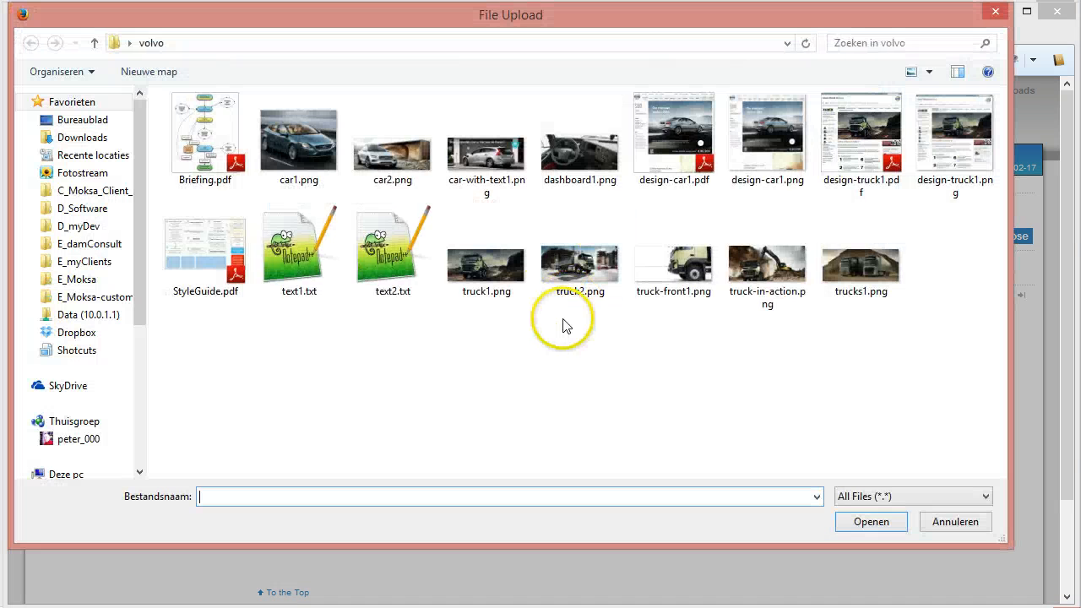
click(859, 522)
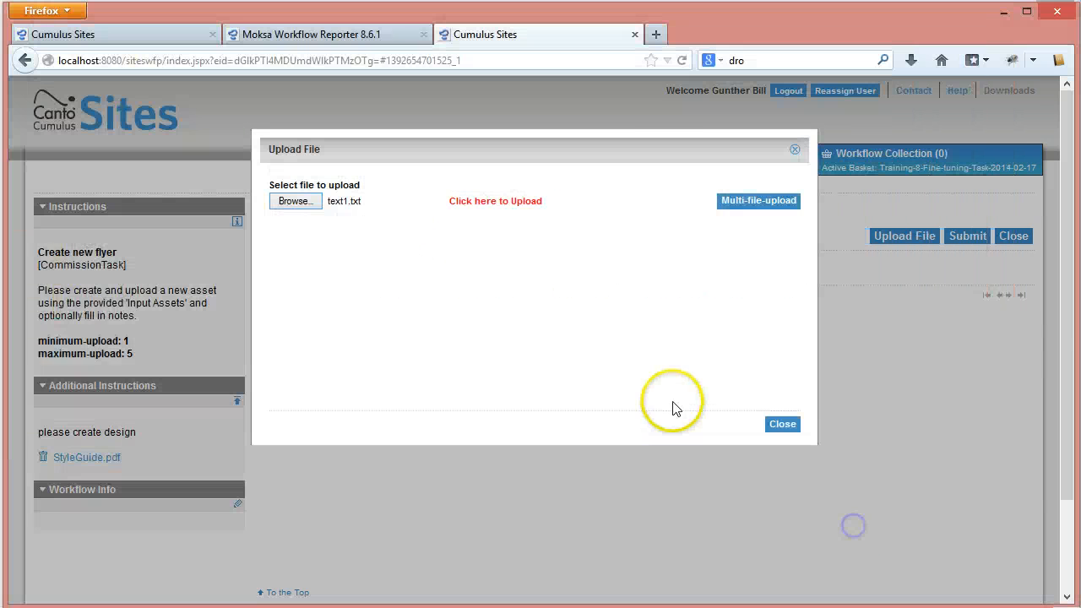
click(510, 203)
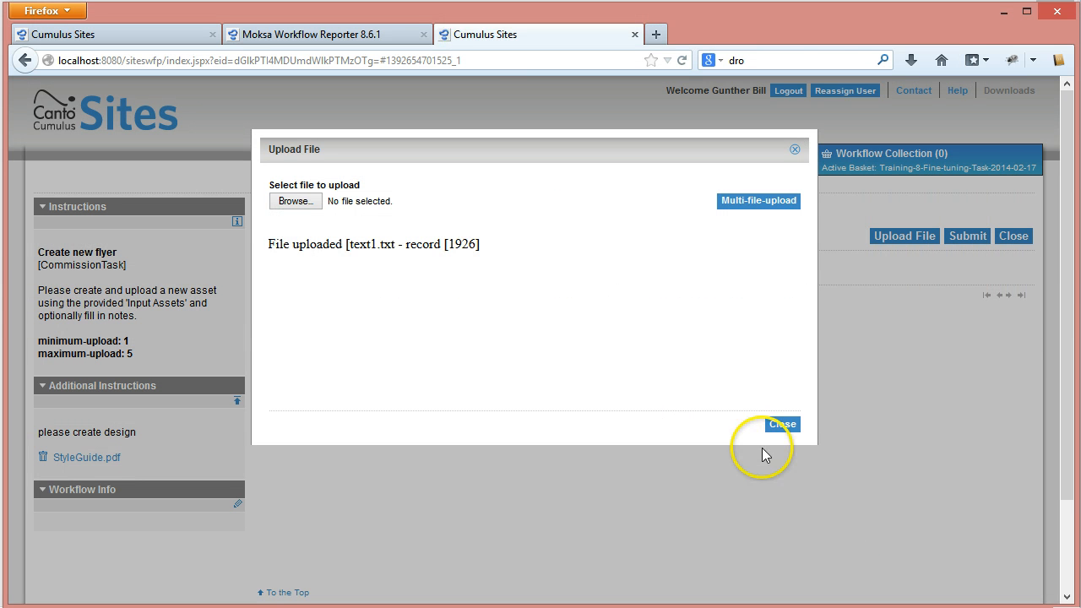
click(777, 424)
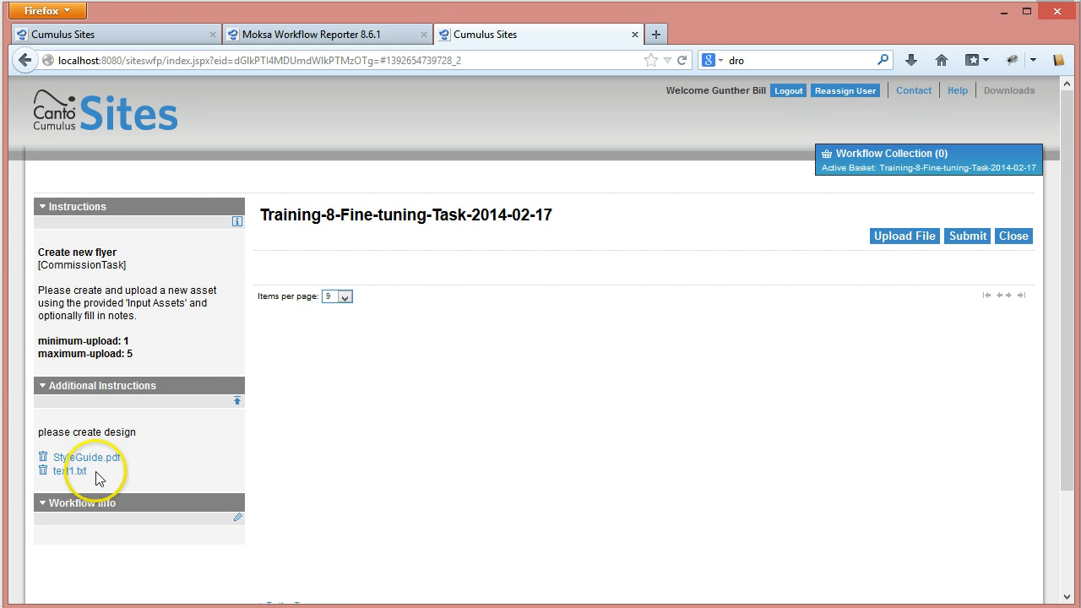
click(44, 458)
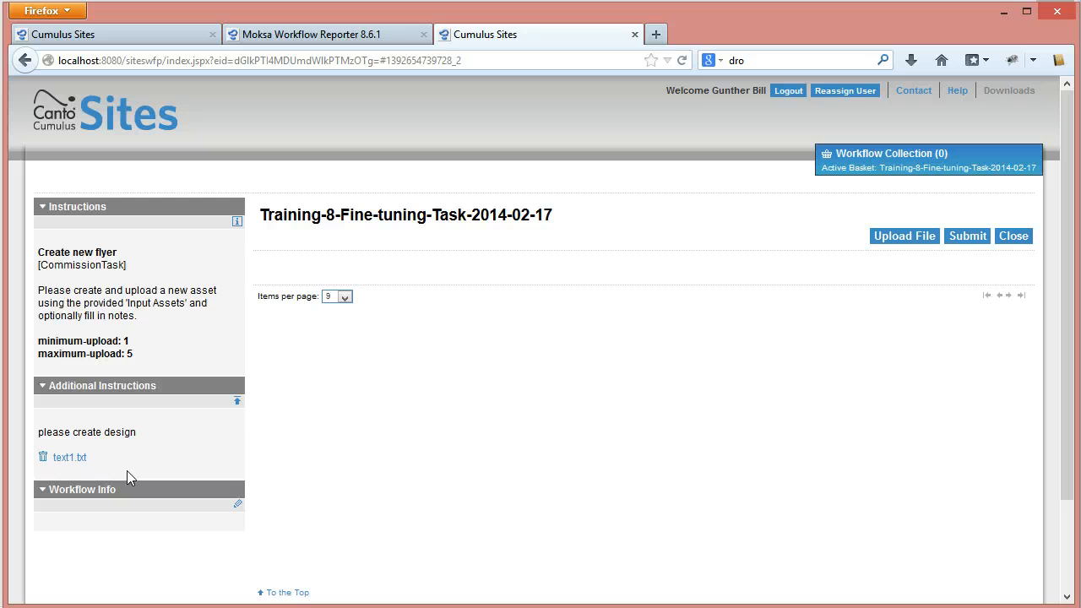
- Upload truck1.png to the Workflow Collection, close the basket and leave the task
click(831, 161)
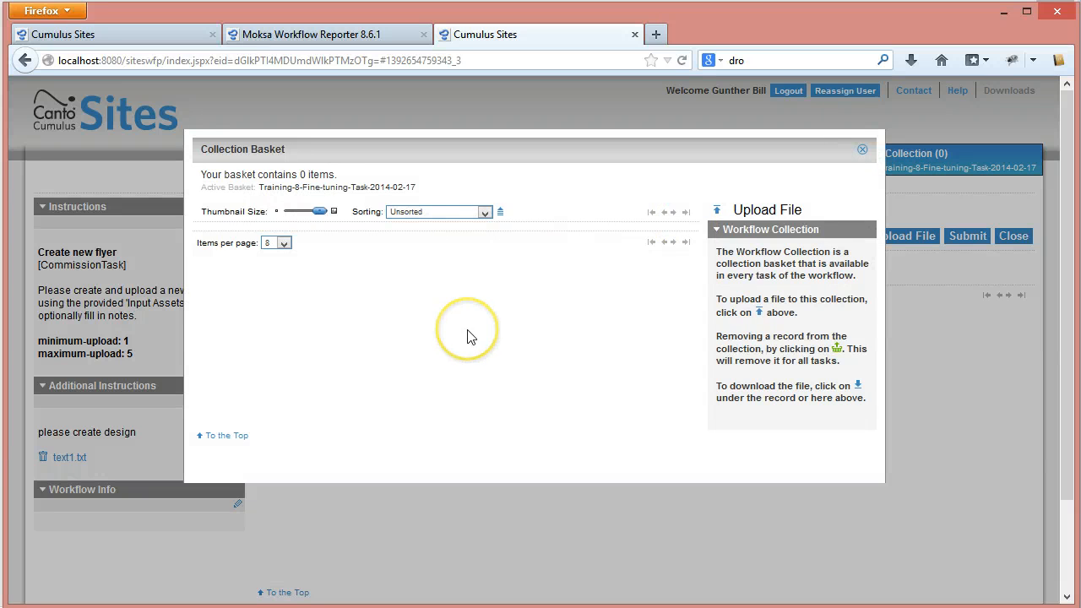
click(716, 210)
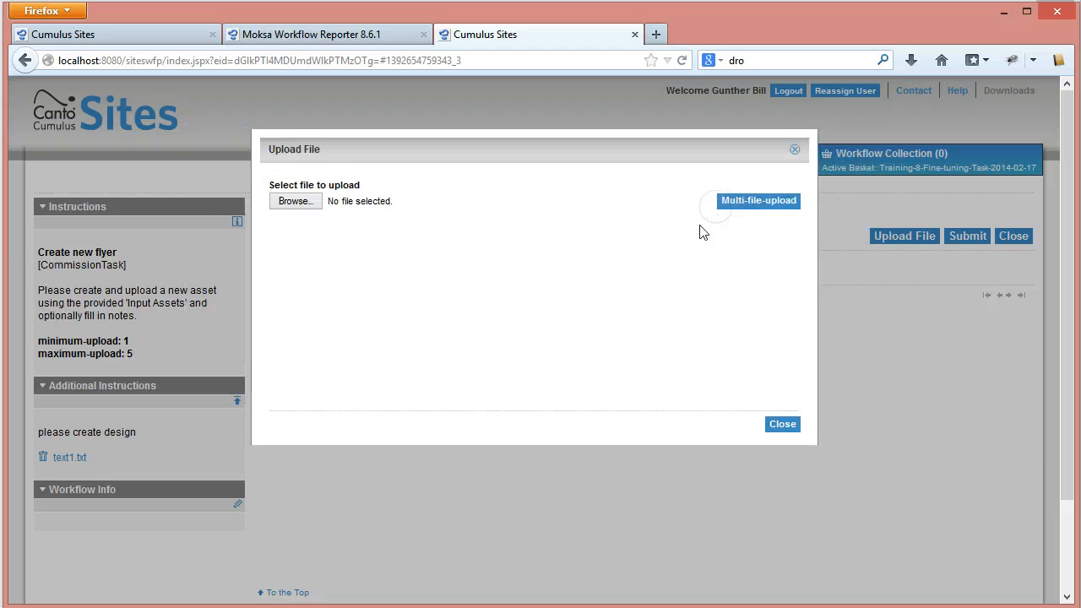
click(304, 200)
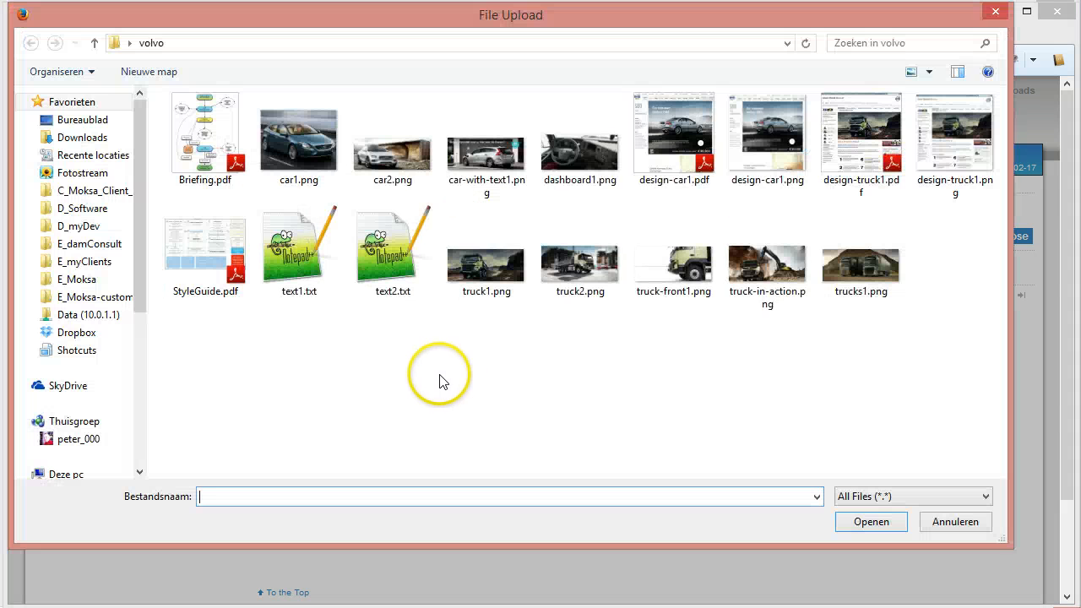
click(463, 258)
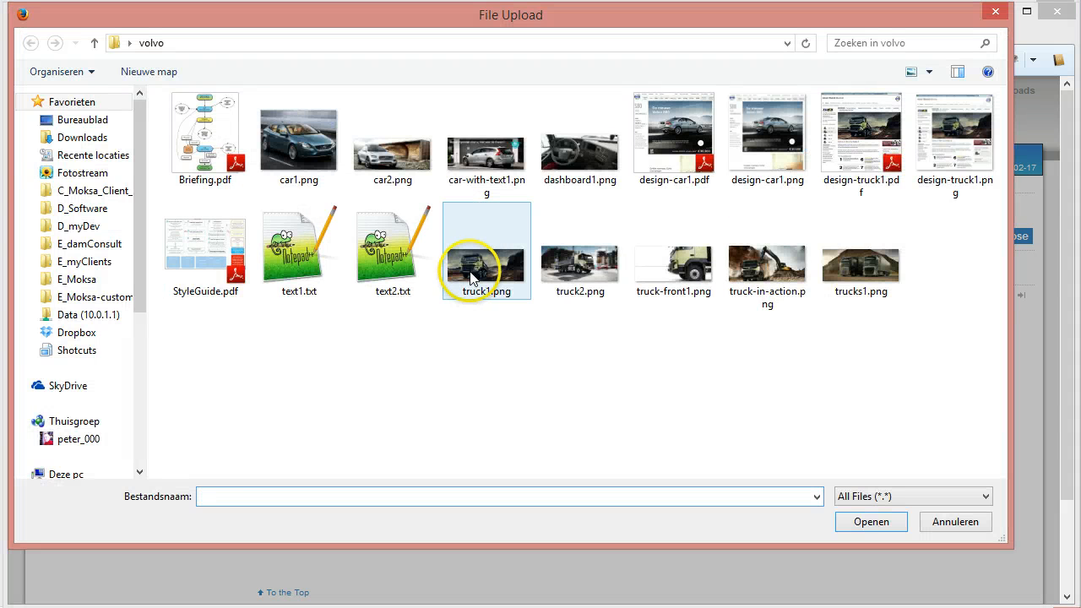
click(842, 524)
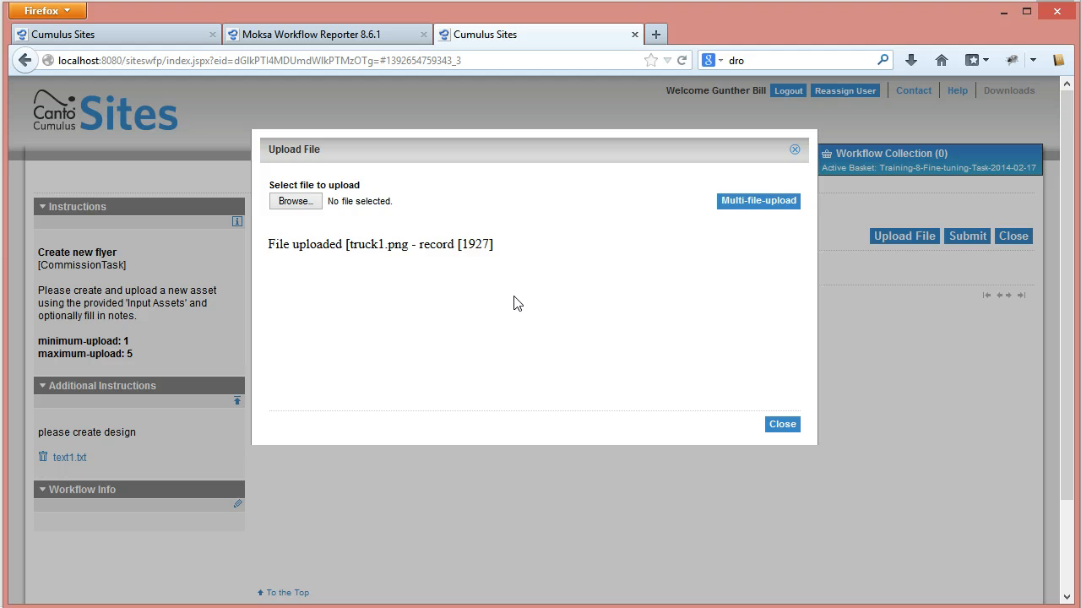
click(782, 424)
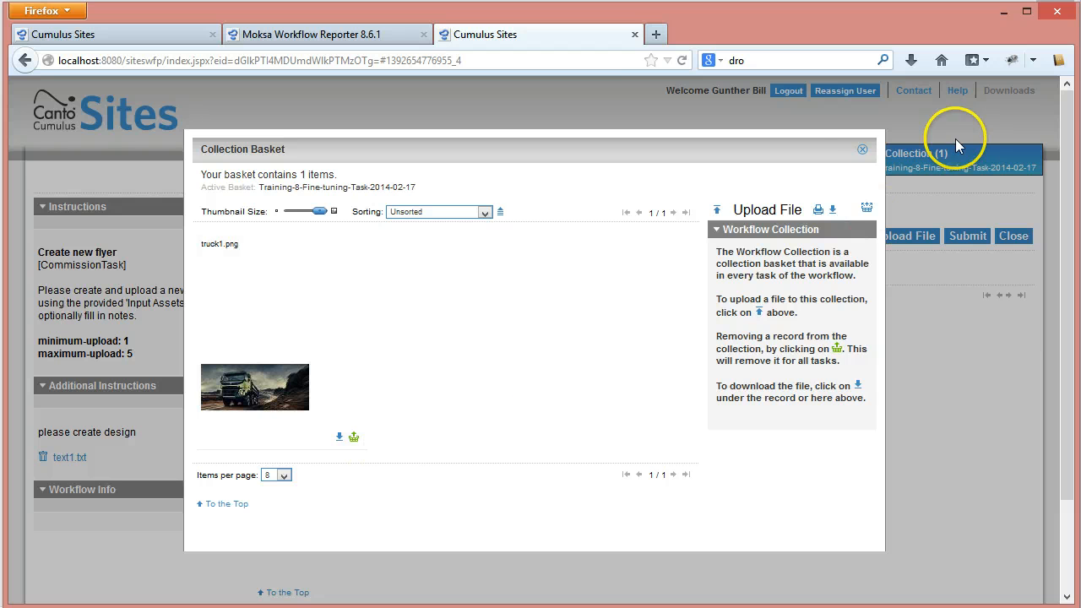
click(861, 149)
click(726, 265)
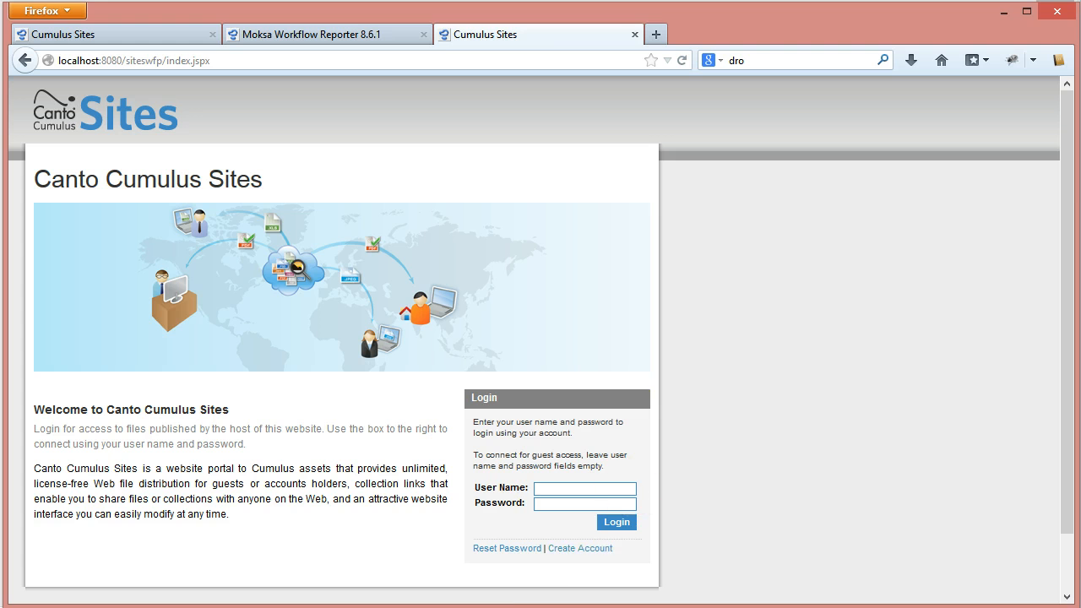
- Switch to Cumulus and open the Create new flyer record of the running Training-8-Fine-tuning-Task-2014-02-17 workflow under WorkflowPortal
click(491, 607)
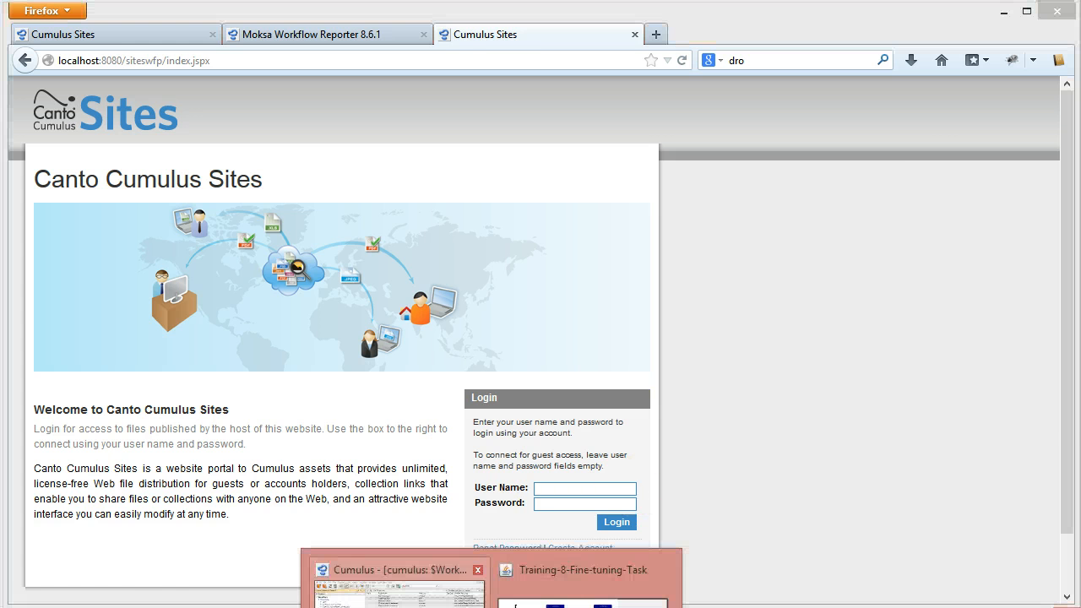
click(396, 591)
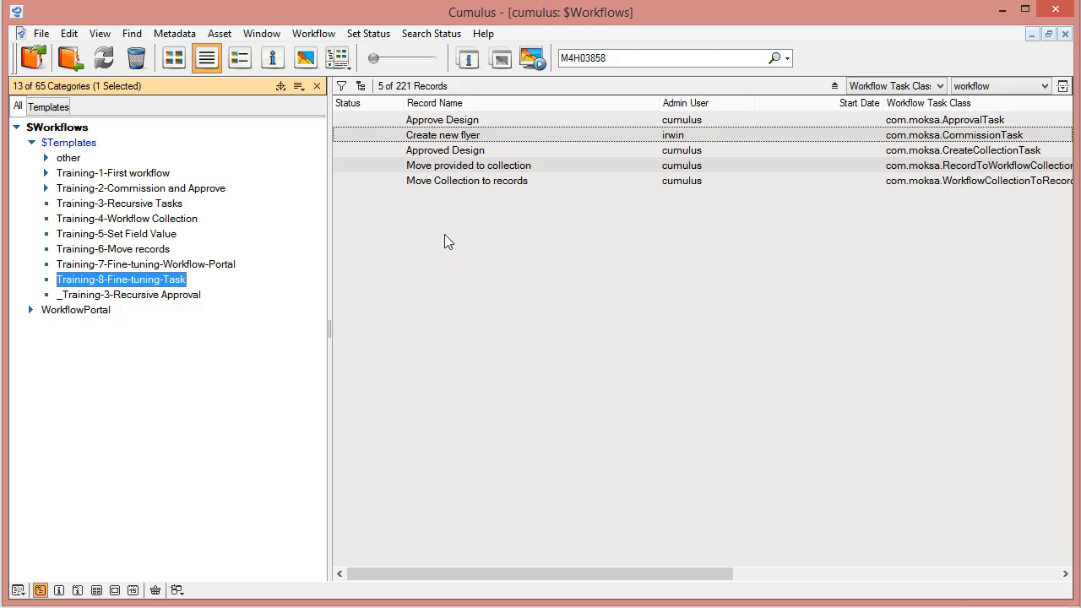
click(30, 310)
click(46, 325)
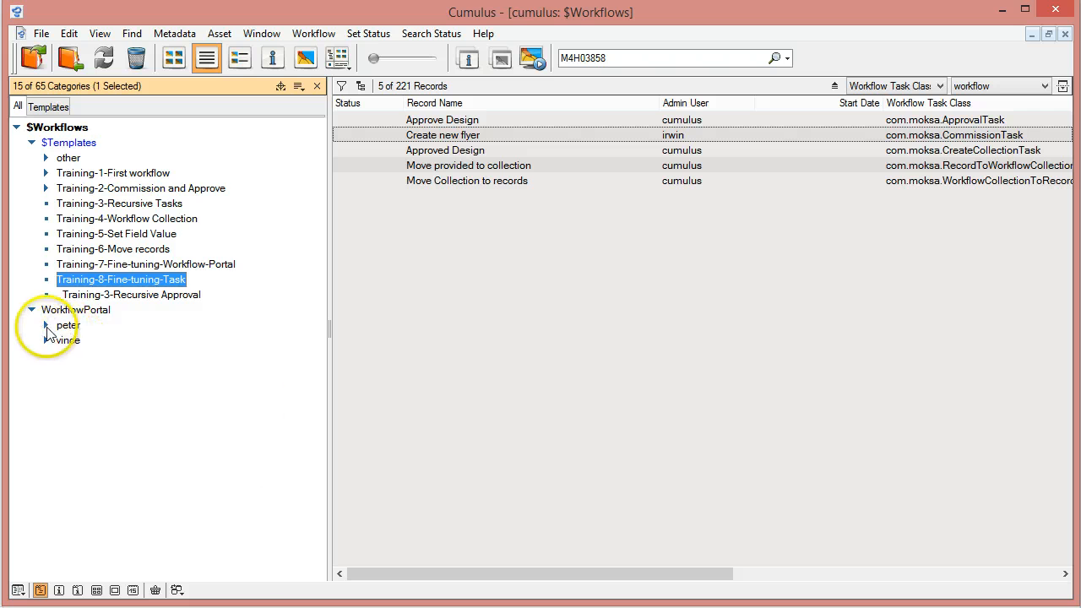
click(319, 401)
drag(319, 400, 321, 444)
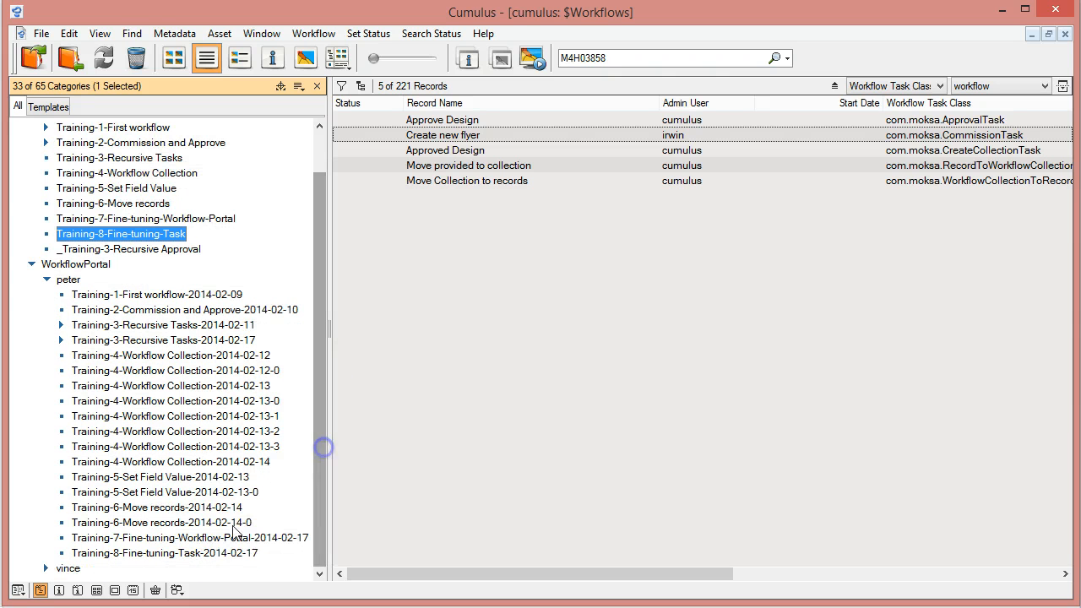
click(190, 553)
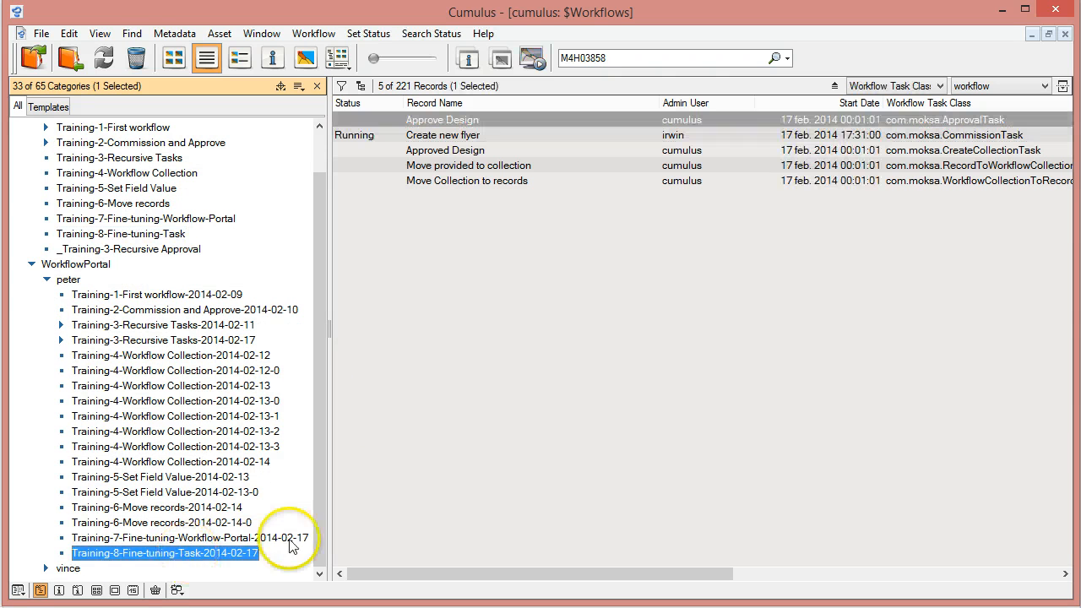
double_click(426, 135)
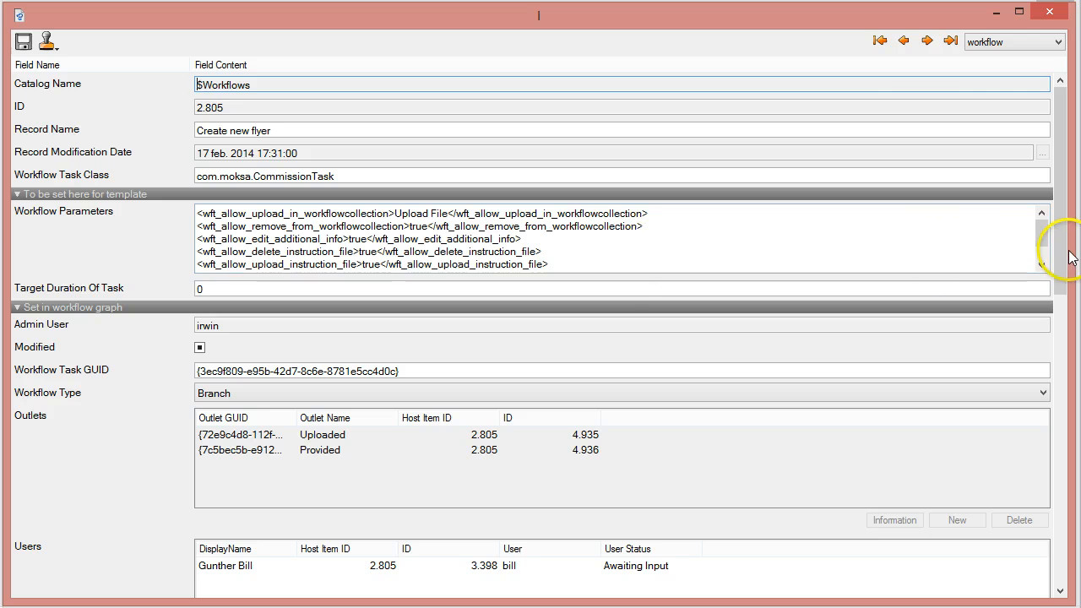
- Set wft_allow_upload_instruction_file to false in the record's Workflow Parameters
drag(1042, 235, 1045, 265)
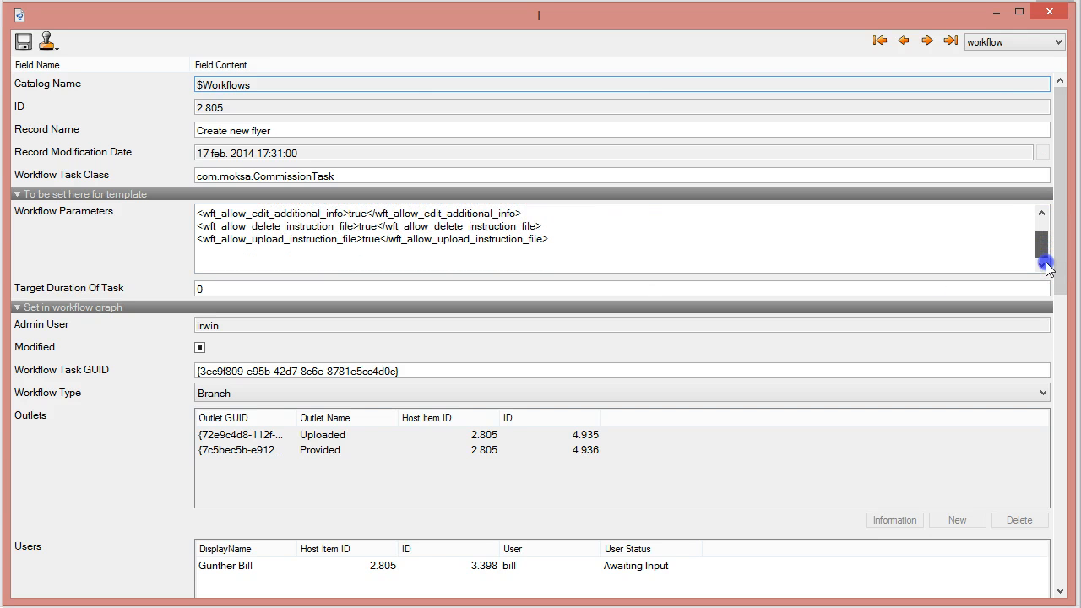
click(380, 240)
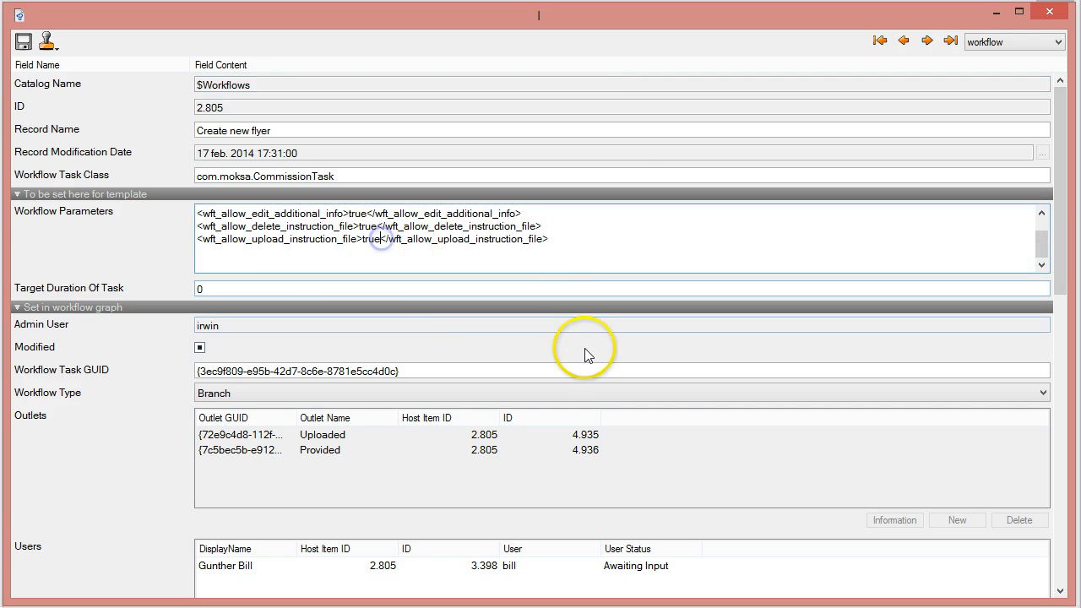
click(289, 239)
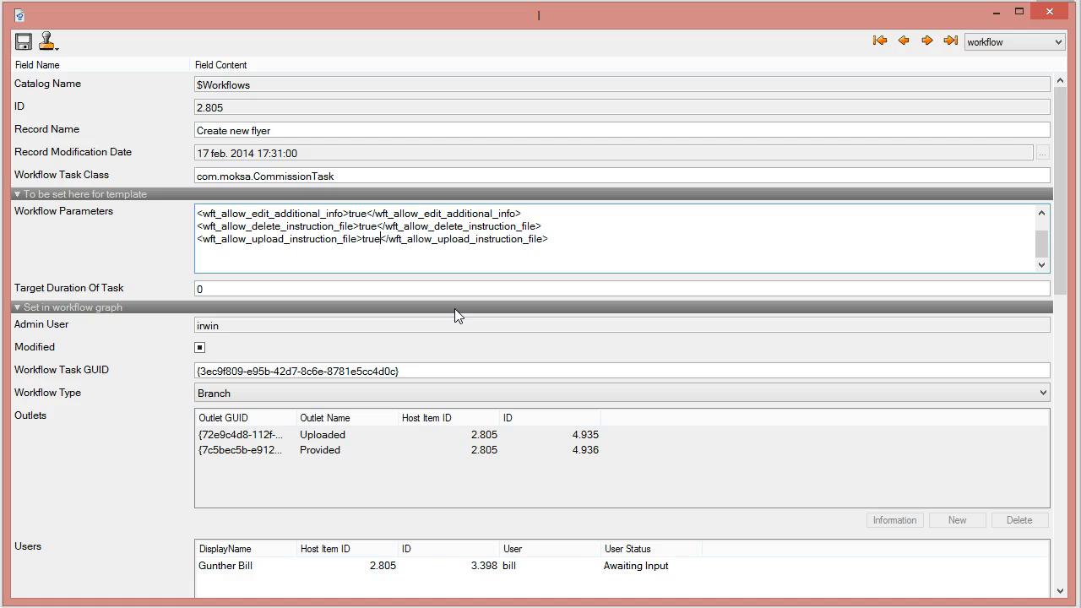
key(BackSpace)
key(BackSpace)
key(BackSpace)
key(BackSpace)
text(f)
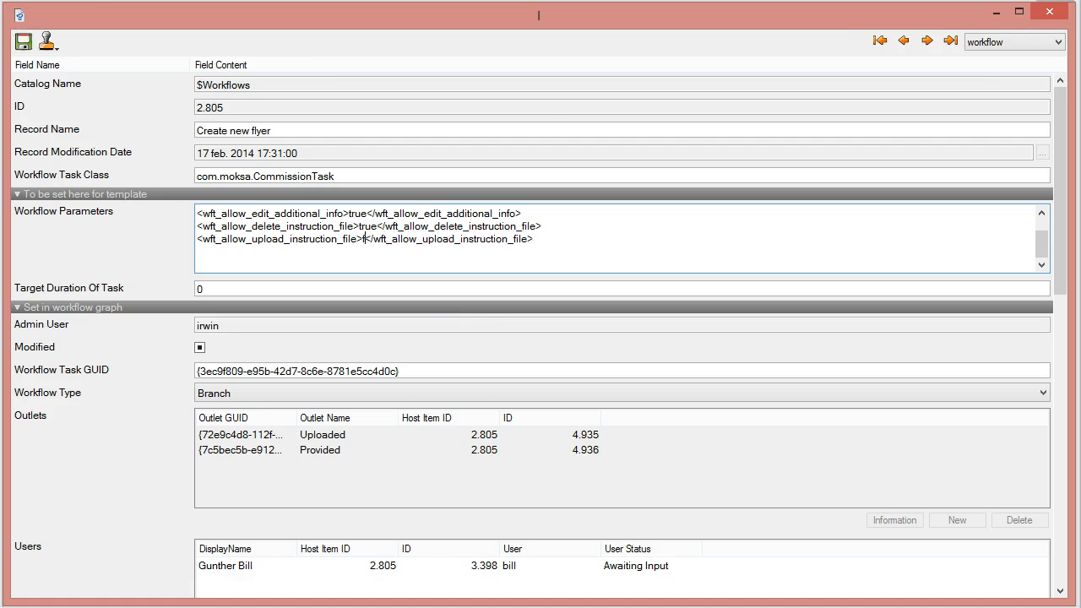
text(alse)
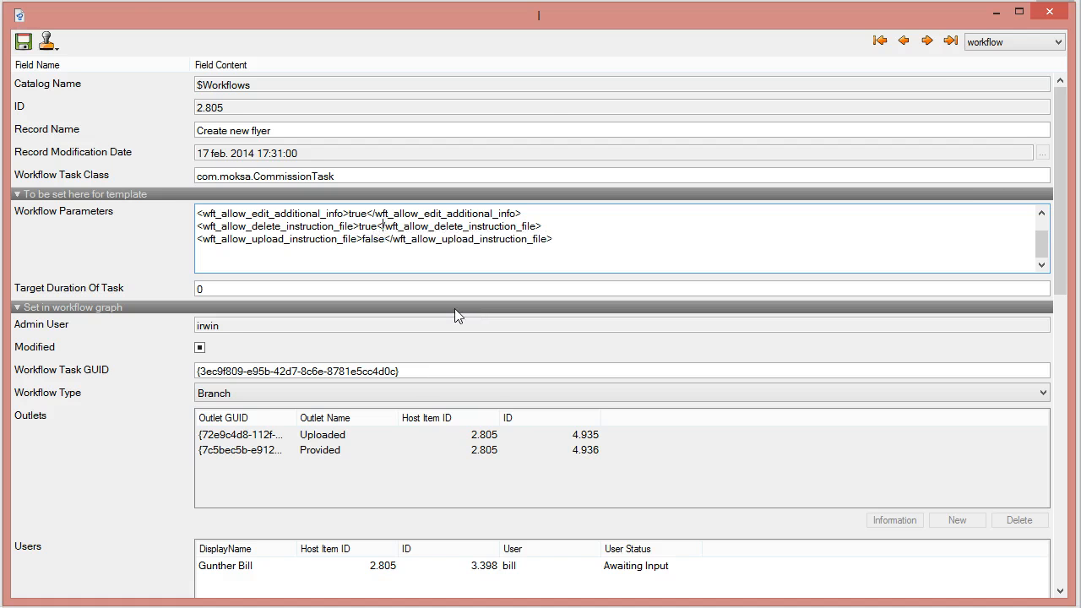
- Set wft_allow_delete_instruction_file to false in the Workflow Parameters
key(shift+Left)
key(shift+Left)
key(shift+Left)
key(shift+Left)
text(false)
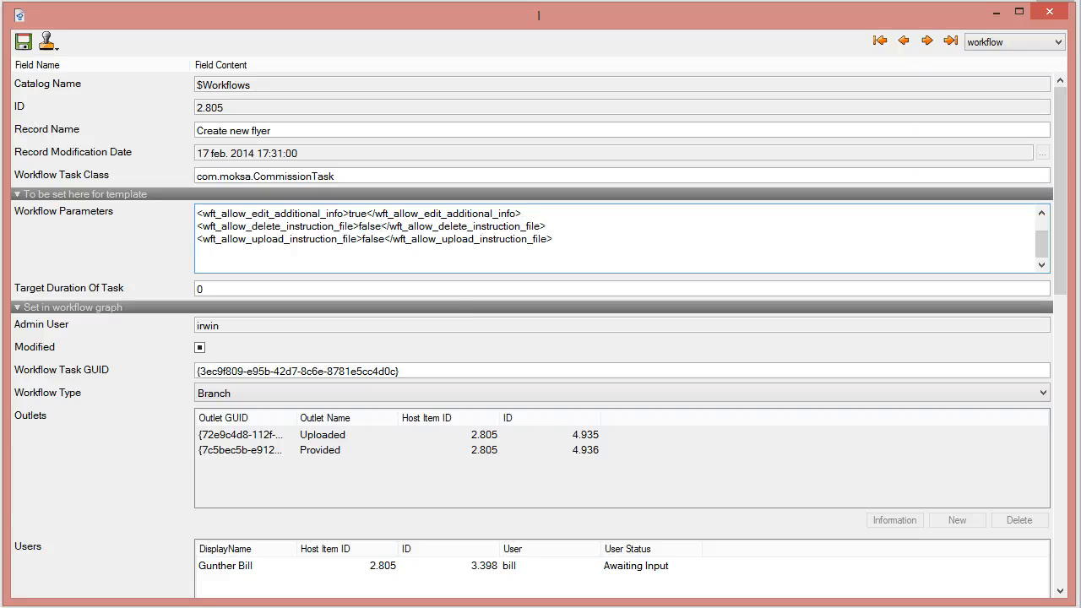
- Set wft_allow_edit_additional_info to false in the Workflow Parameters
scroll(455, 308, up, 2)
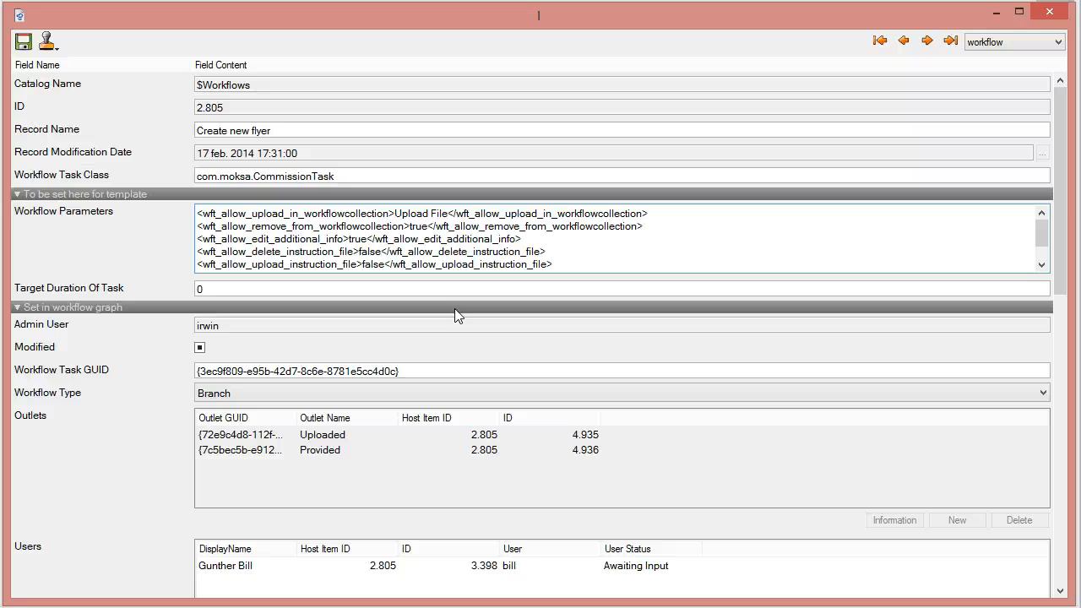
key(shift+Left)
key(shift+Left)
key(shift+Left)
key(shift+Left)
text(false)
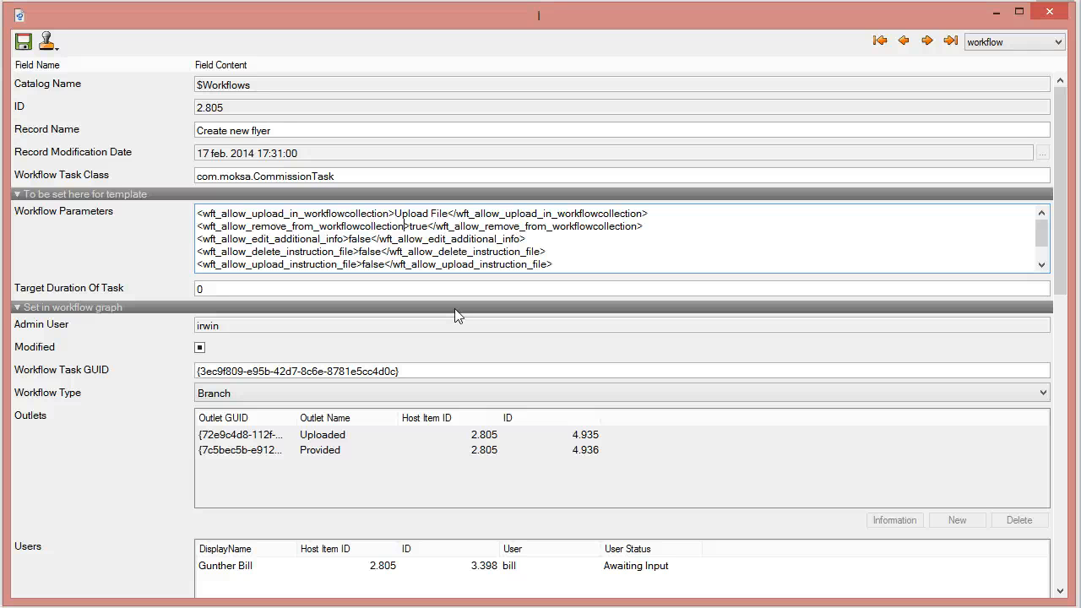
- Set wft_allow_remove_from_workflowcollection to false in the Workflow Parameters
key(shift+Right)
key(shift+Right)
key(shift+Right)
key(shift+Right)
text(fas)
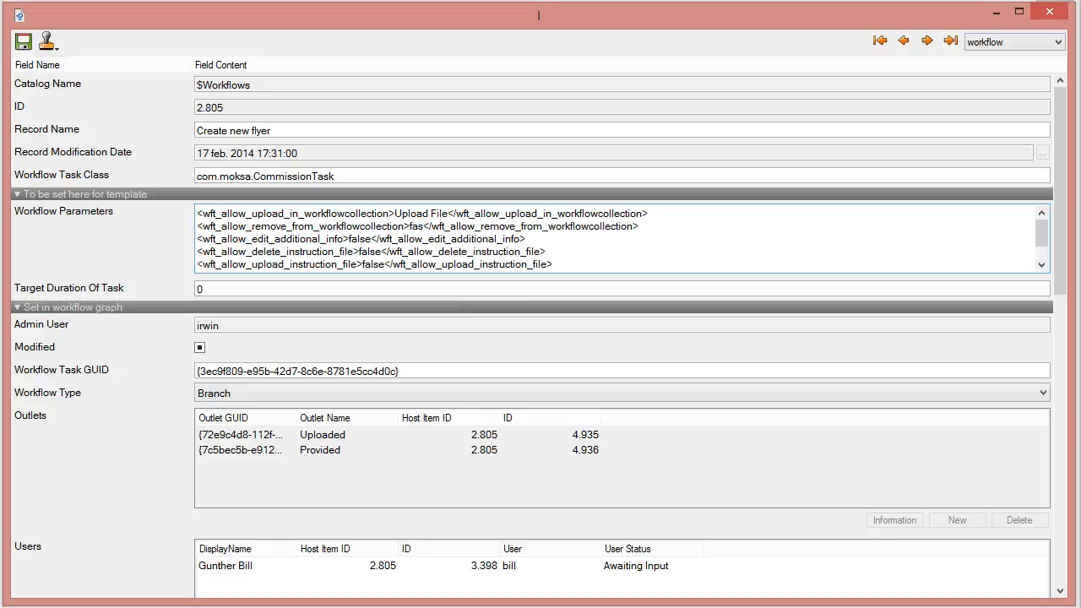
key(BackSpace)
text(lse)
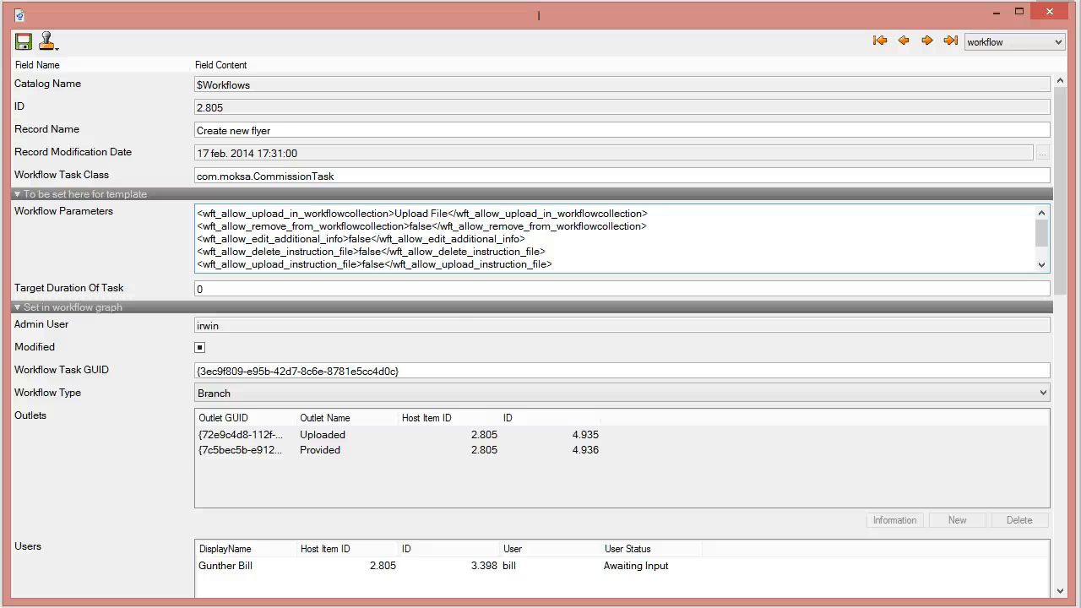
- Clear the "Upload File" value of wft_allow_upload_in_workflowcollection, then save and close the Create new flyer record
key(Right)
key(Right)
key(Right)
key(shift+Right)
key(shift+Left)
key(shift+Left)
key(shift+Left)
key(shift+Left)
key(shift+Left)
key(shift+Left)
key(shift+Left)
key(shift+Left)
key(shift+Left)
key(shift+Left)
key(BackSpace)
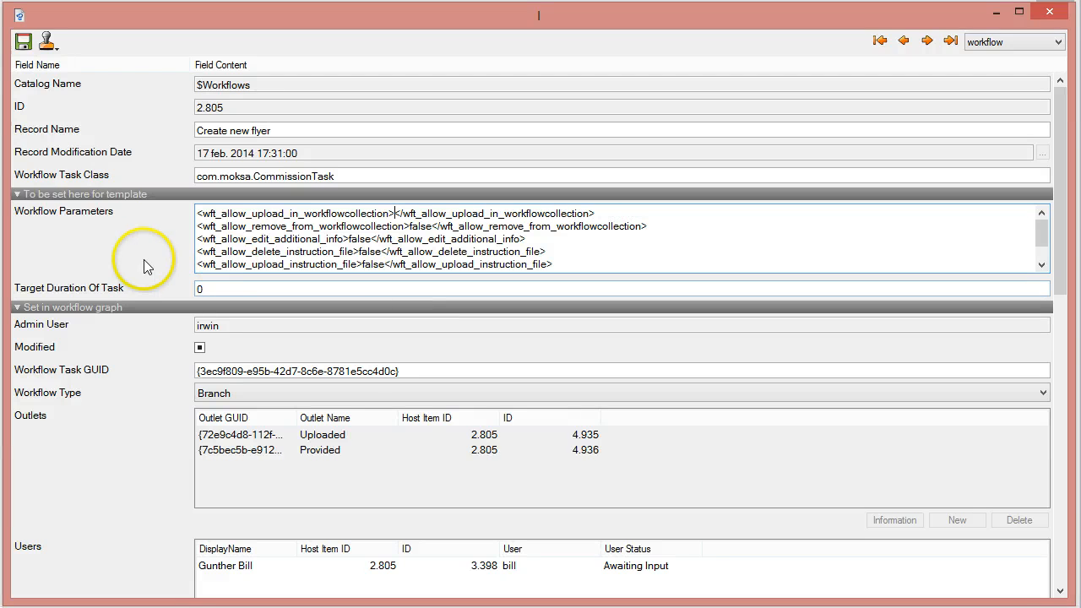
click(23, 42)
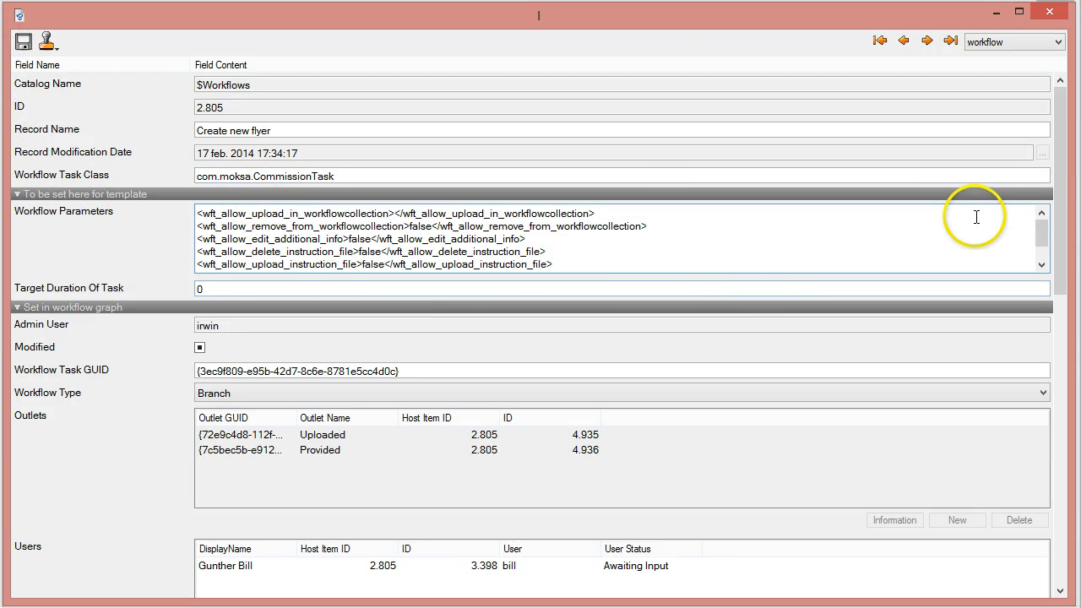
click(1054, 13)
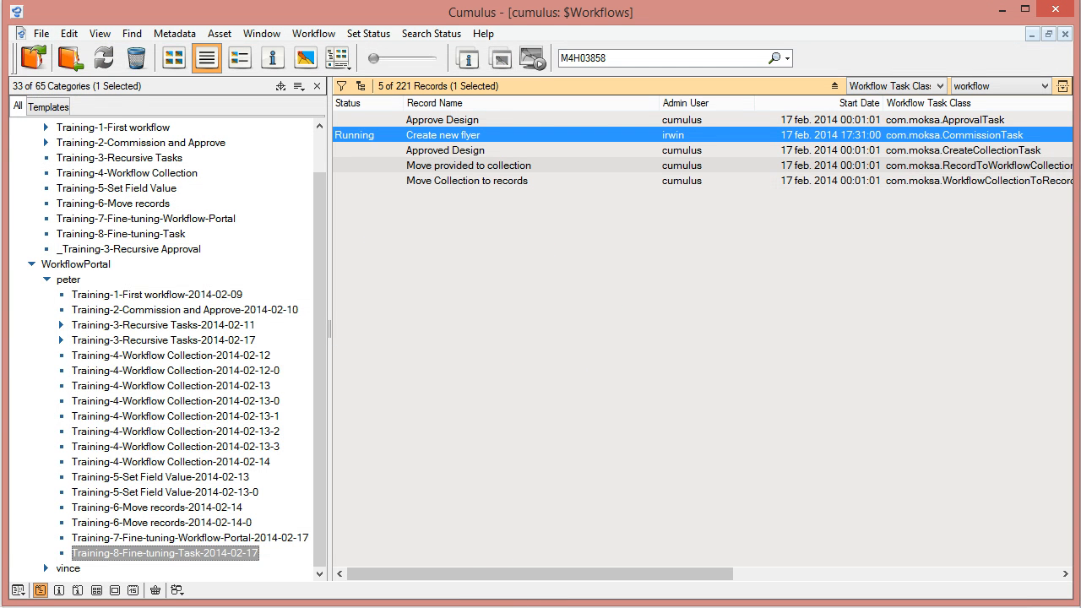
- Switch to Thunderbird, reopen the Create new flyer task from its message link and check the available options in the Workflow Collection basket
click(478, 607)
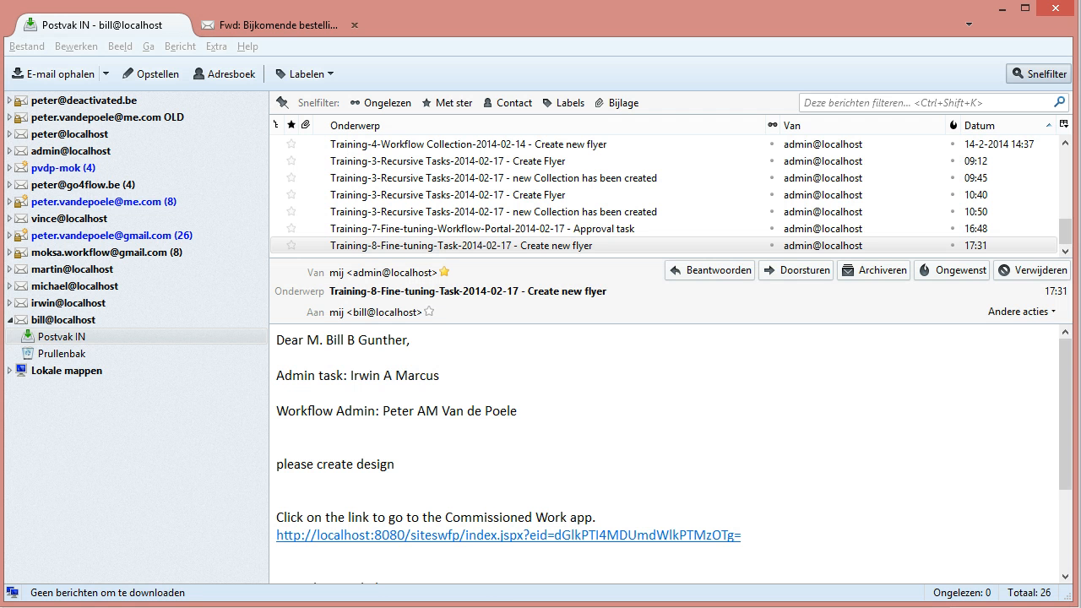
click(482, 536)
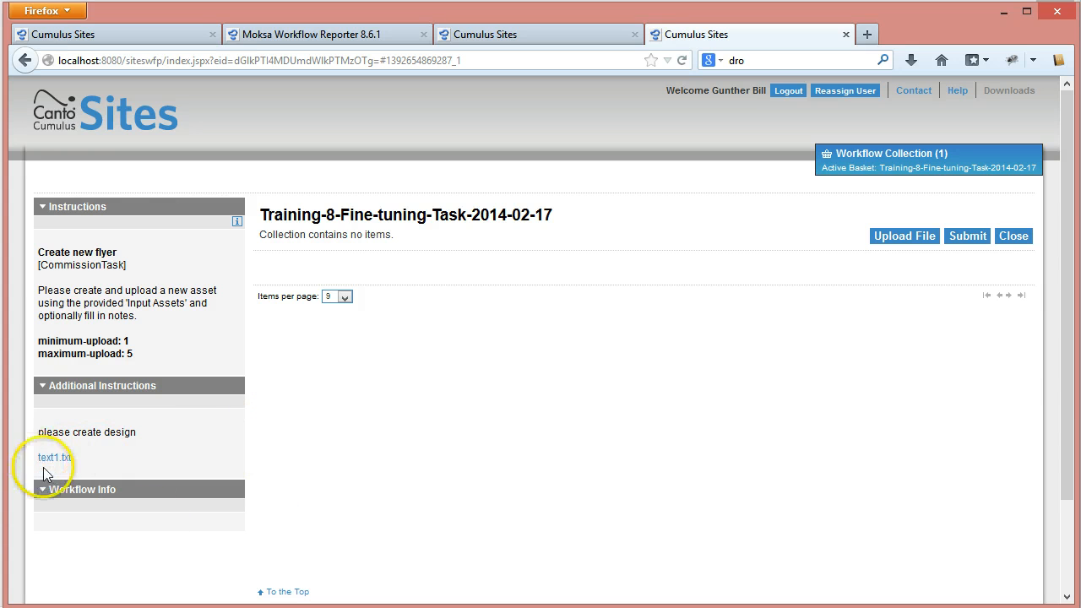
click(845, 167)
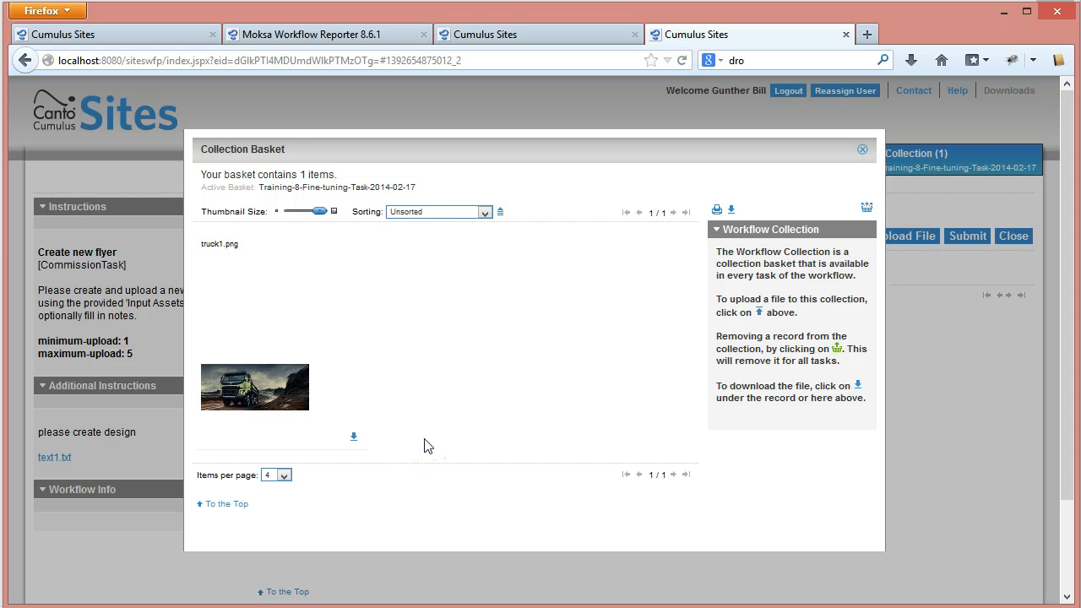
click(862, 152)
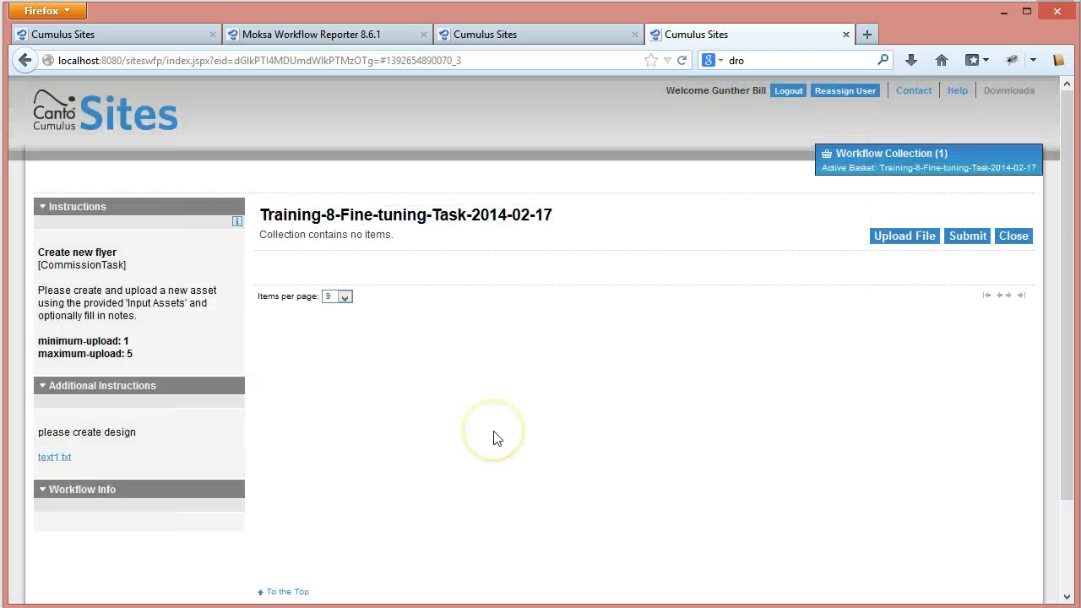